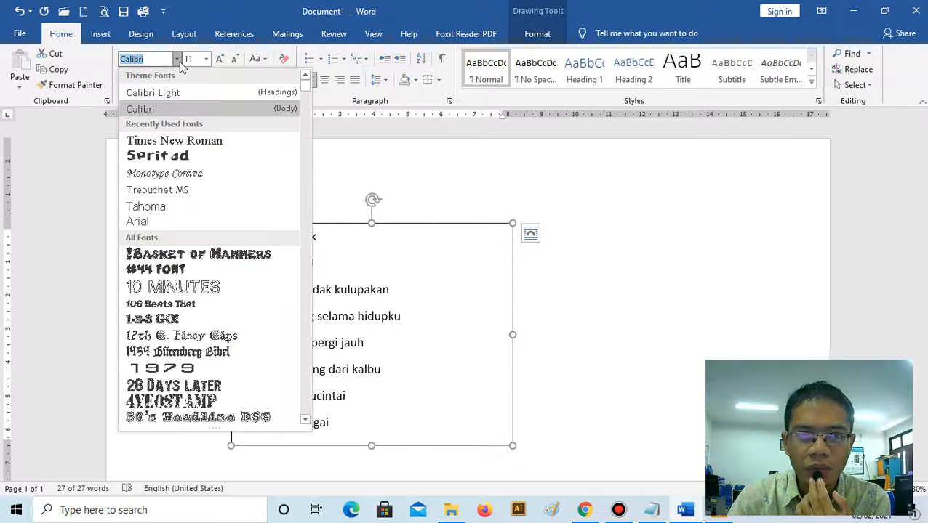
# - Set the text box's font to Times New Roman and return all of its text to Calibri
pyautogui.click(188, 138)
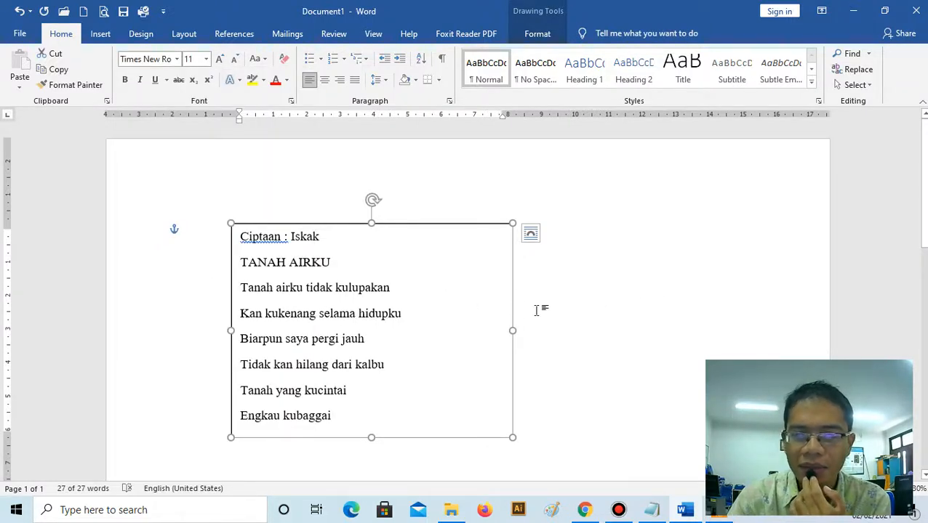
pyautogui.click(573, 304)
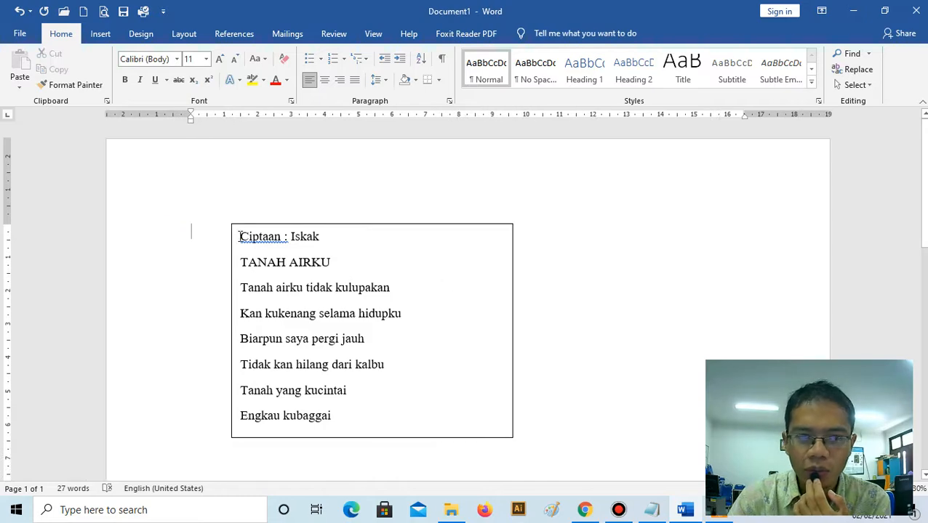
pyautogui.moveTo(239, 236)
pyautogui.mouseDown()
pyautogui.moveTo(306, 268)
pyautogui.moveTo(372, 422)
pyautogui.mouseUp()
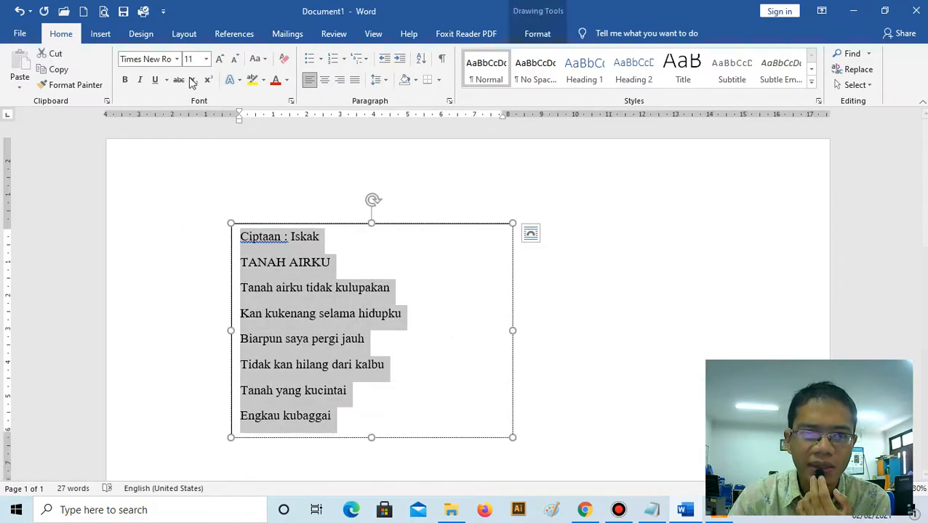
pyautogui.click(177, 59)
pyautogui.click(146, 108)
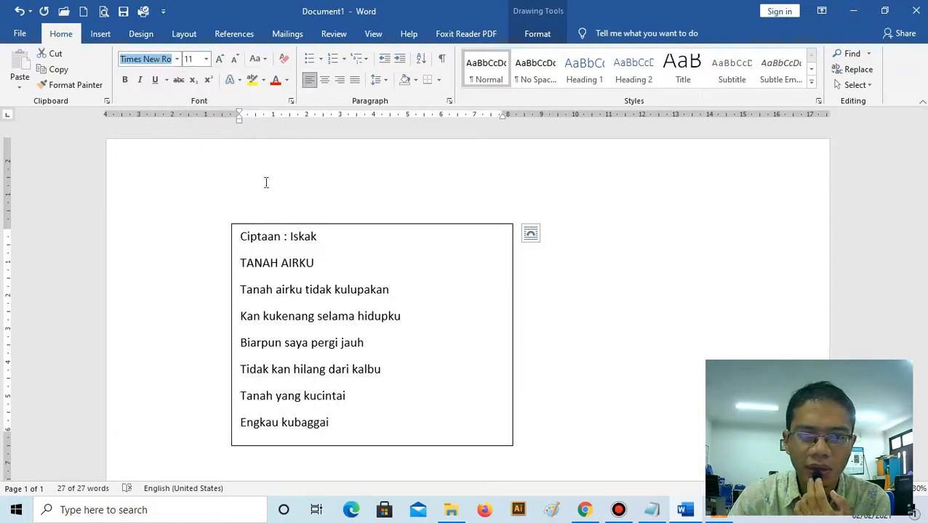
pyautogui.click(584, 357)
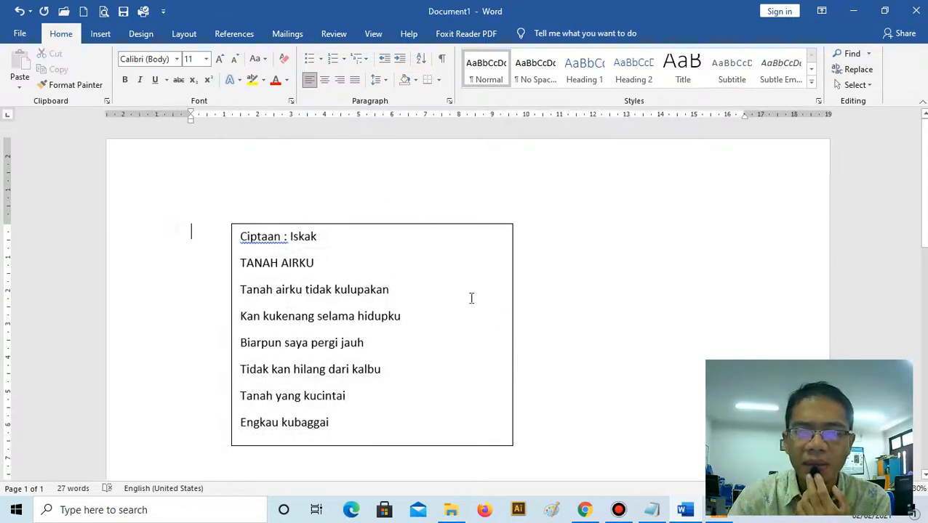
# - Set the font of the whole text box to Times New Roman and extend the box slightly downward
pyautogui.click(438, 224)
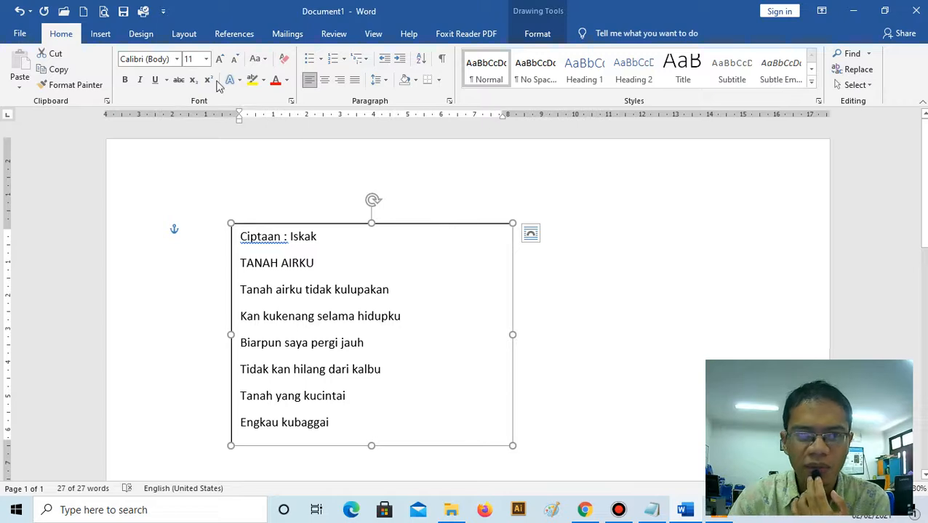
pyautogui.click(177, 59)
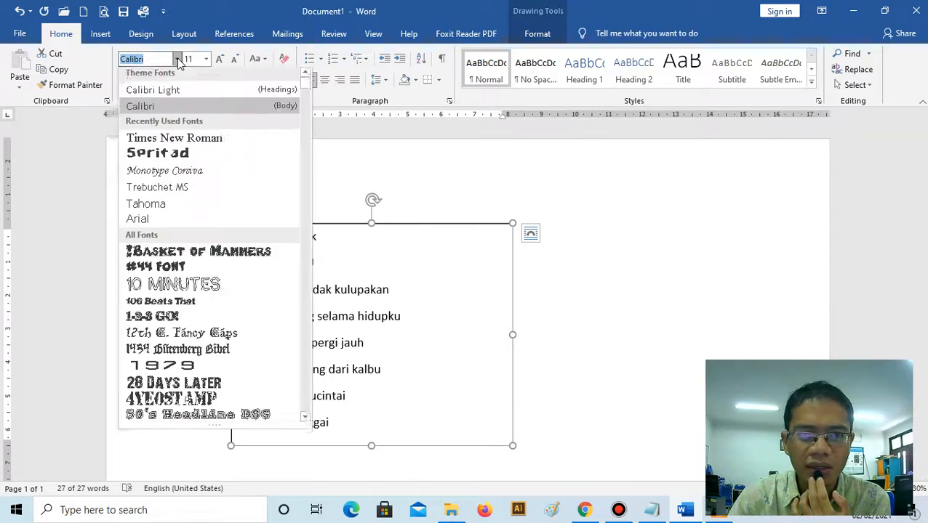
pyautogui.click(181, 142)
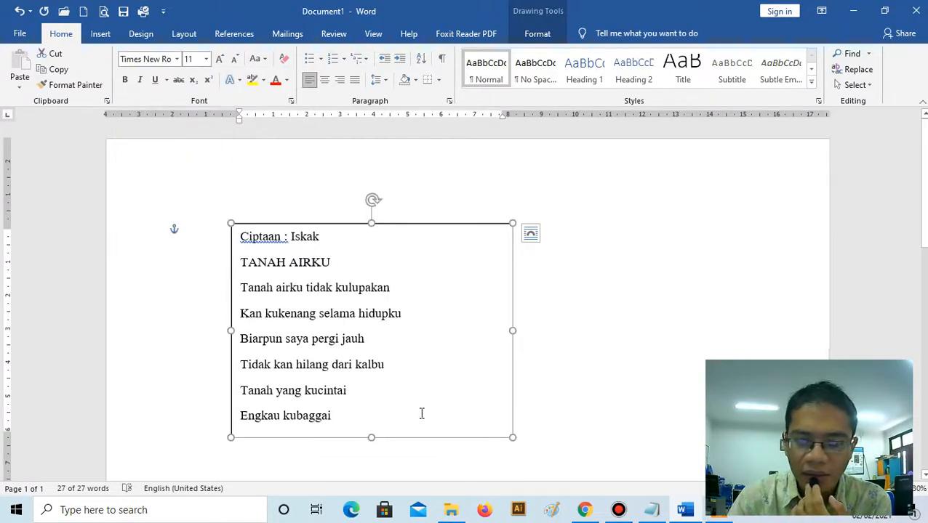
pyautogui.moveTo(371, 436); pyautogui.dragTo(371, 451)
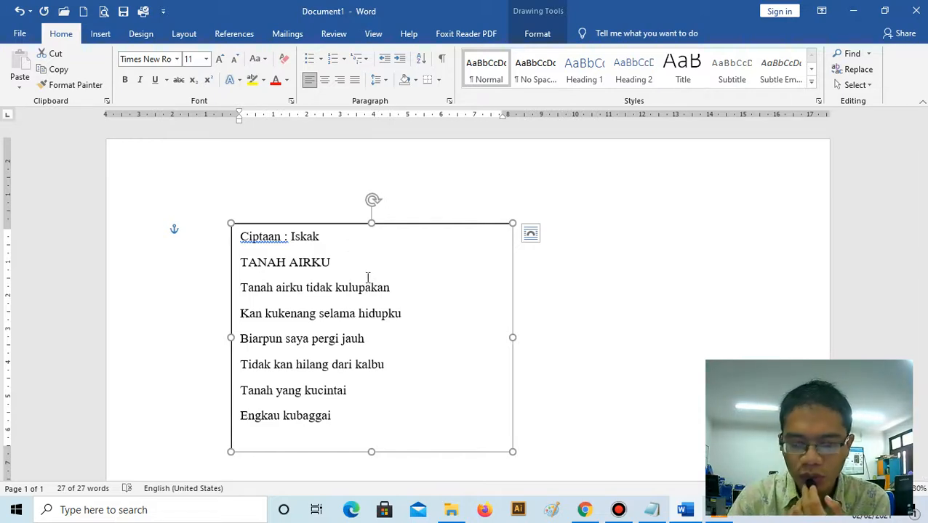
# - Format the TANAH AIRKU title in the text box as 14 pt bold
pyautogui.moveTo(242, 260); pyautogui.dragTo(330, 262)
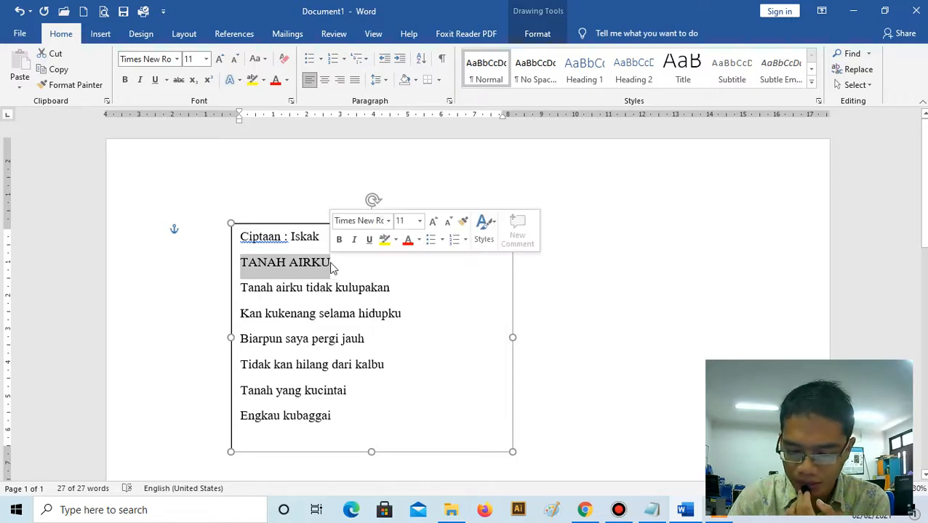
pyautogui.click(206, 59)
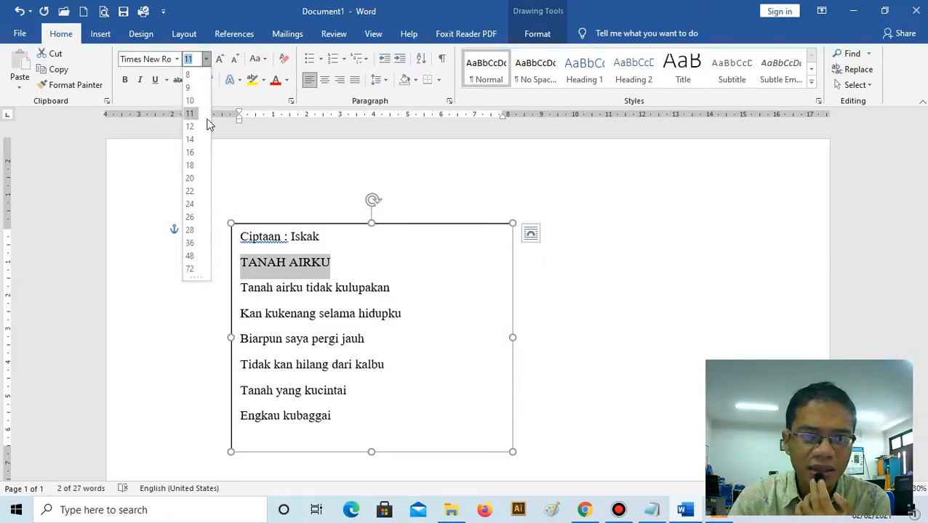
pyautogui.press('Escape')
pyautogui.write('14')
pyautogui.press('Return')
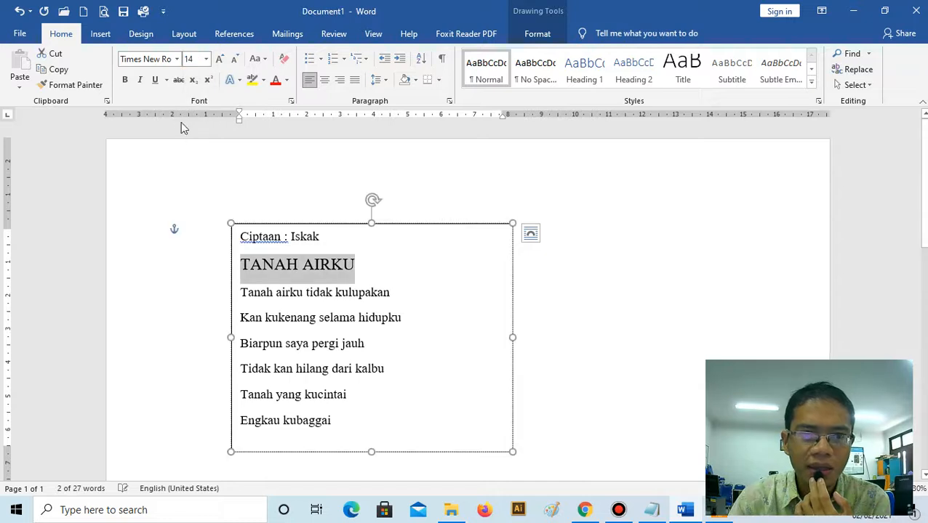
pyautogui.click(124, 79)
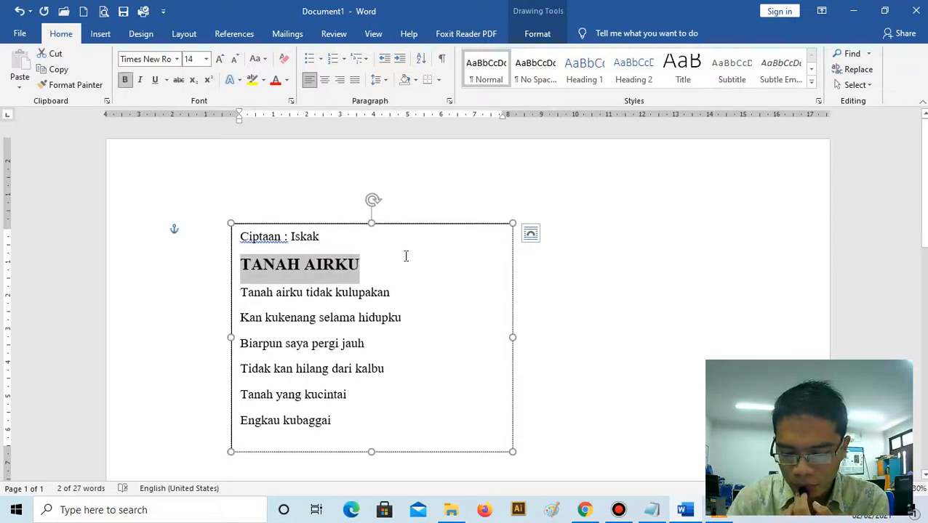
# - Set the six lyric lines below the title to 12 pt and extend the text box slightly downward
pyautogui.click(407, 291)
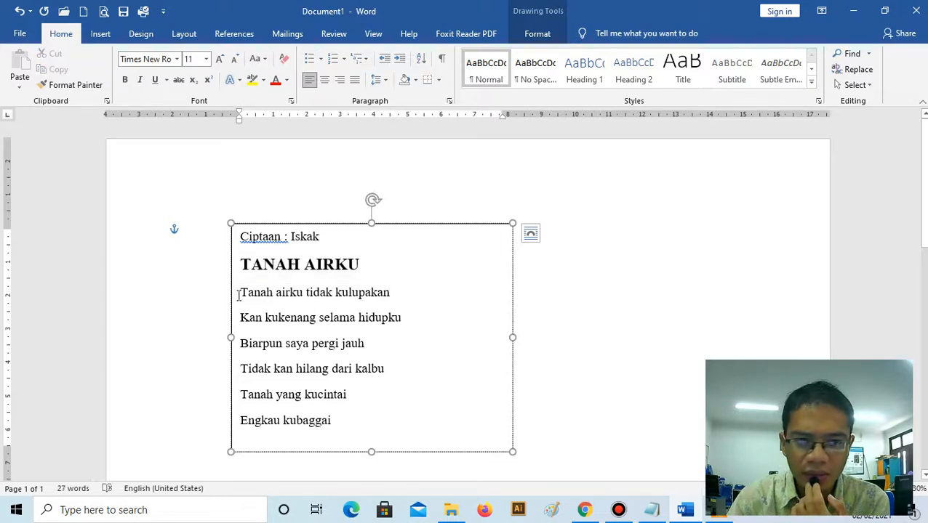
pyautogui.moveTo(315, 342); pyautogui.dragTo(340, 423)
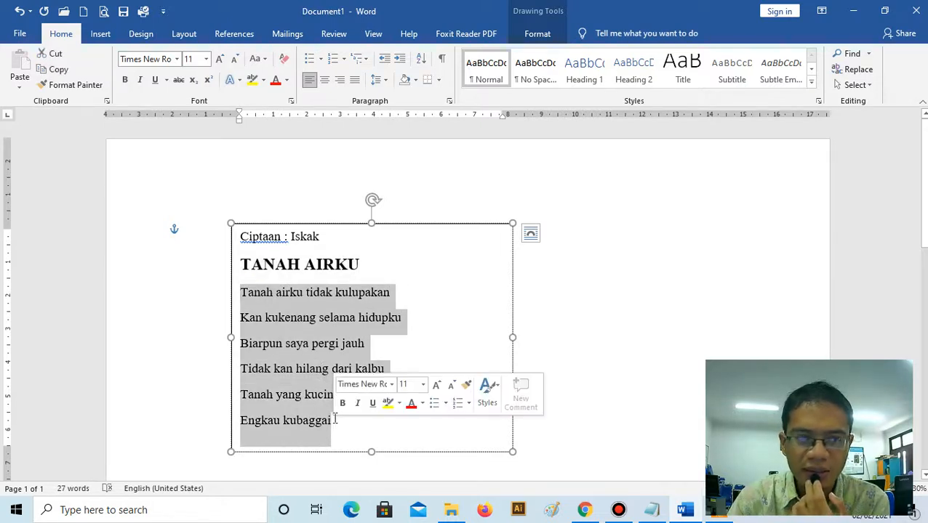
pyautogui.click(207, 59)
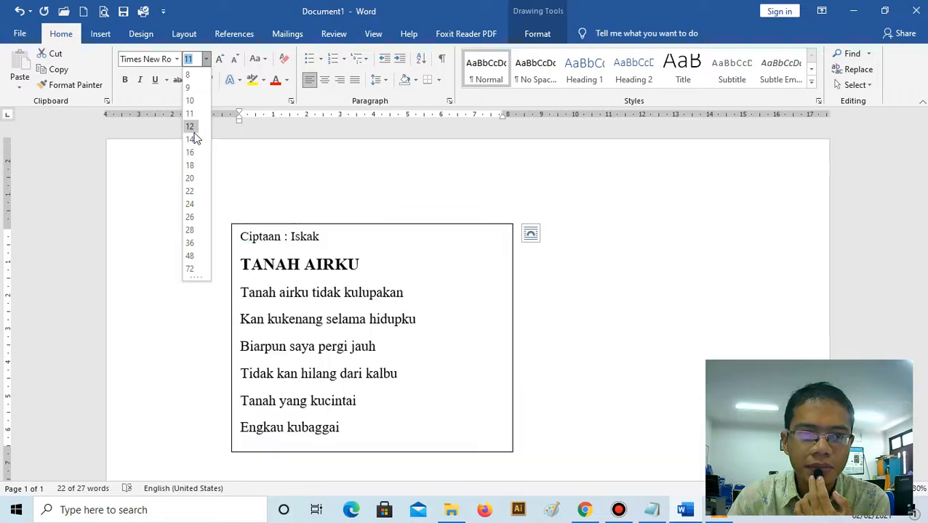
pyautogui.click(192, 129)
pyautogui.scroll(-1, 393, 443)
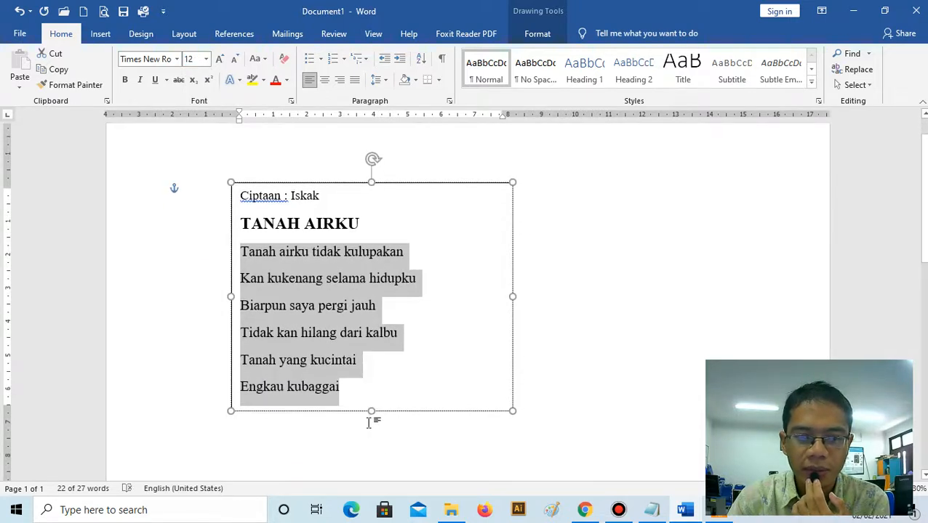
pyautogui.moveTo(370, 412); pyautogui.dragTo(371, 424)
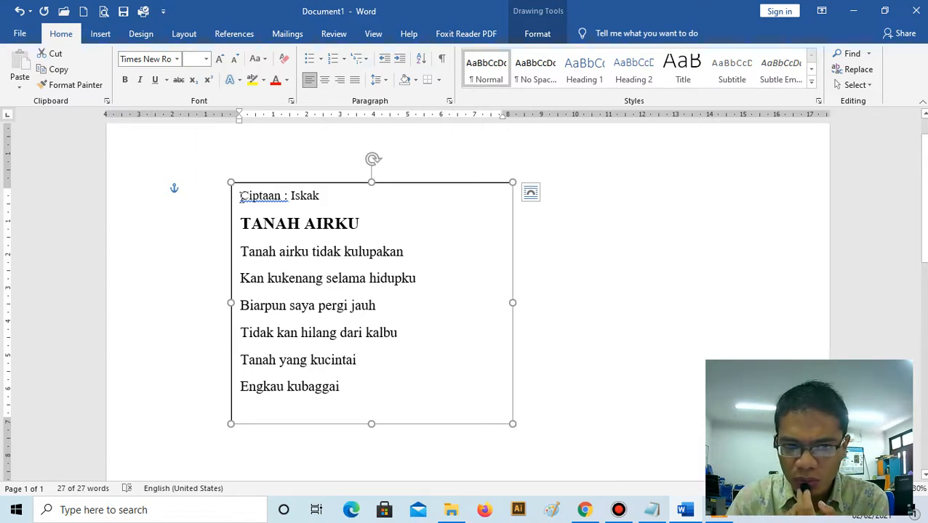
# - Set the line spacing of the six lyric lines to Single and shorten the text box slightly from its lower edge
pyautogui.moveTo(240, 196); pyautogui.dragTo(303, 224)
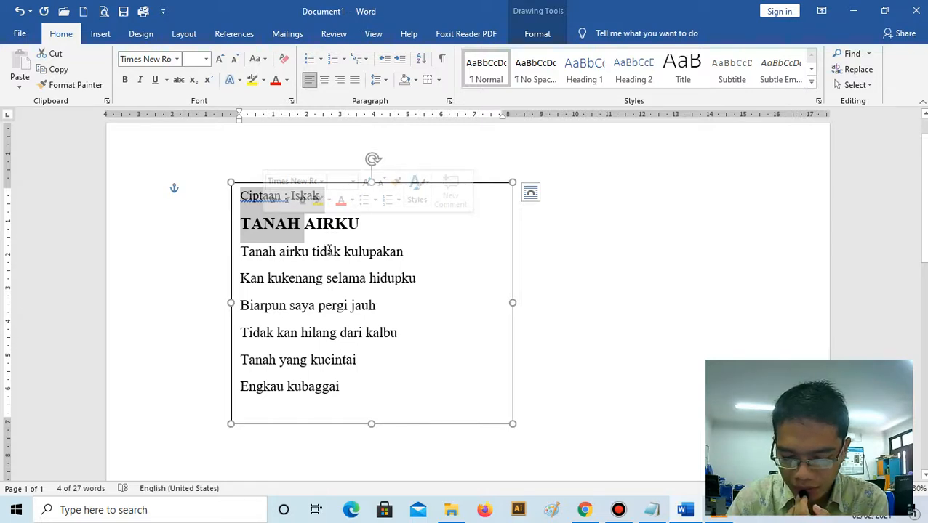
pyautogui.click(328, 252)
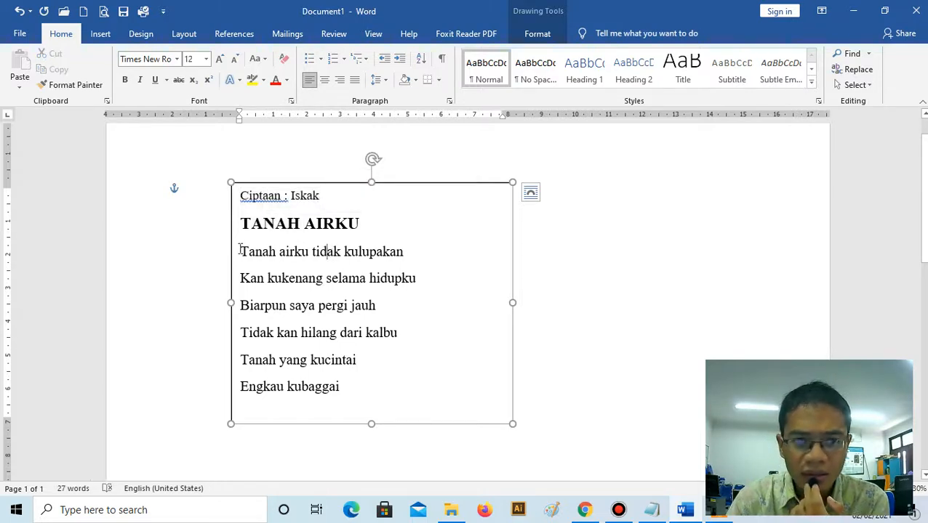
pyautogui.moveTo(242, 251); pyautogui.dragTo(341, 392)
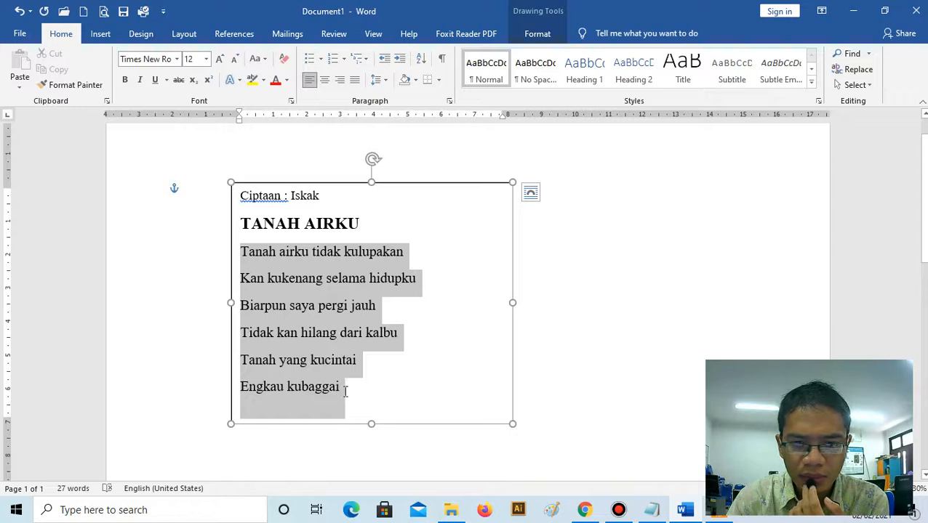
pyautogui.click(379, 80)
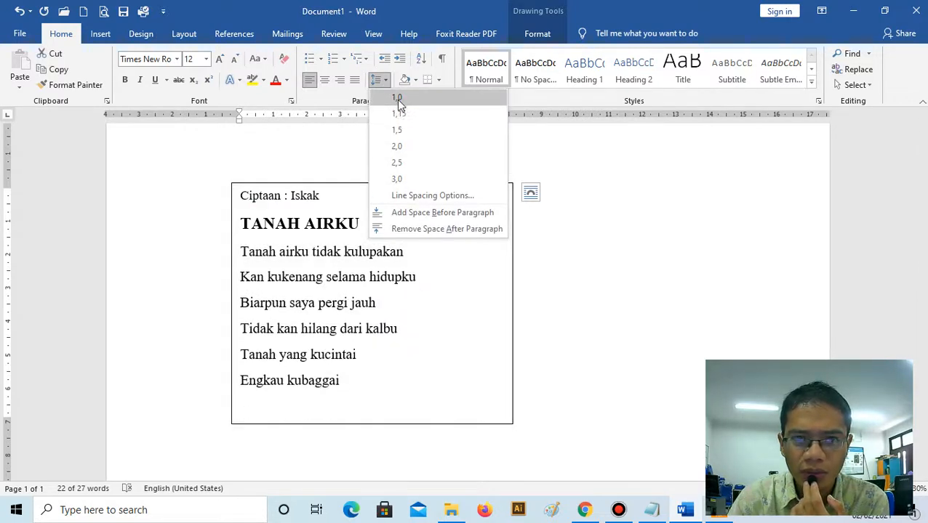
pyautogui.click(432, 197)
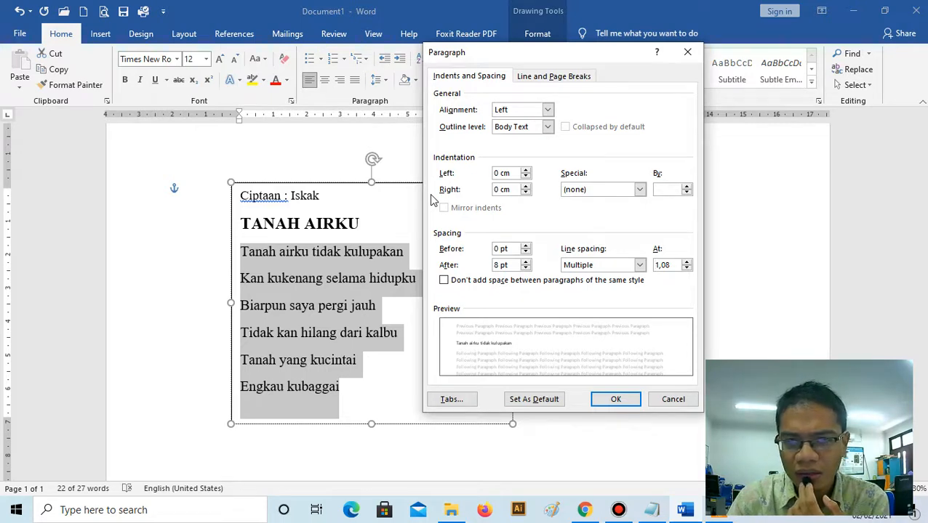
pyautogui.click(640, 265)
pyautogui.click(638, 273)
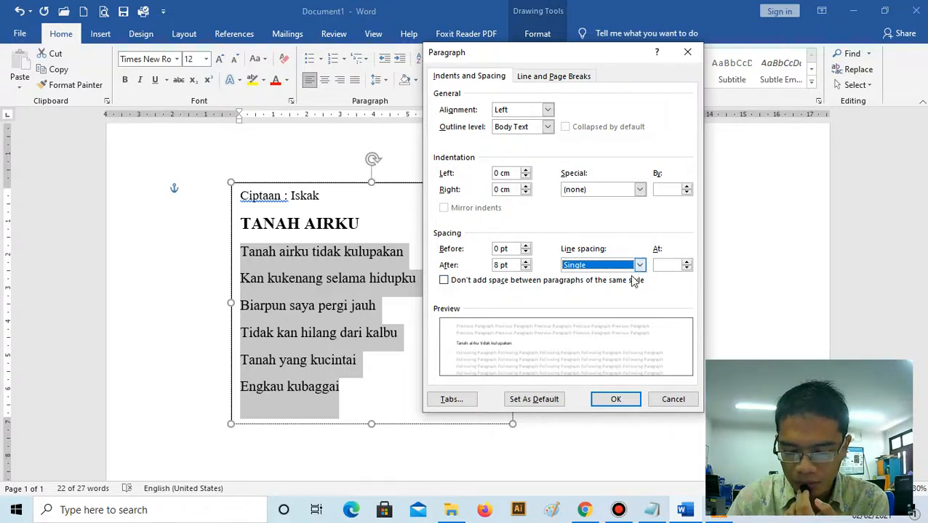
pyautogui.click(616, 399)
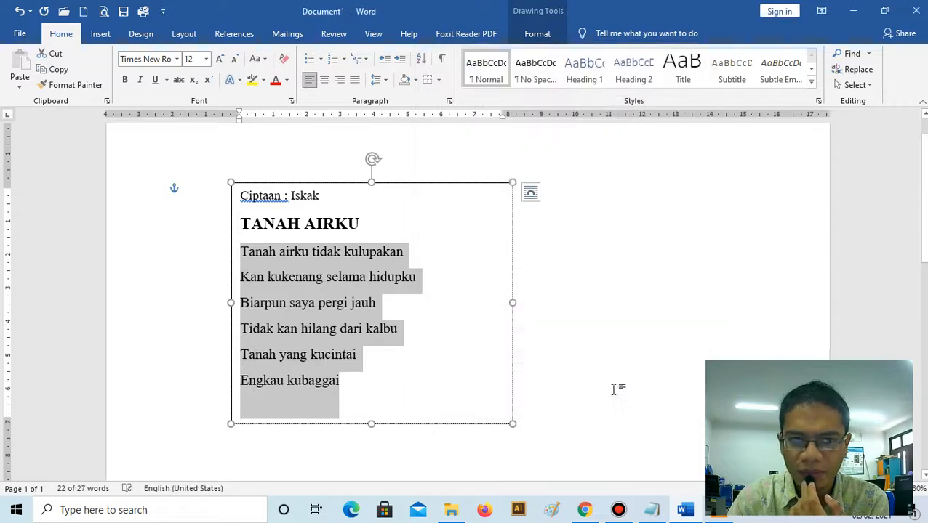
pyautogui.click(345, 304)
pyautogui.moveTo(371, 422); pyautogui.dragTo(371, 412)
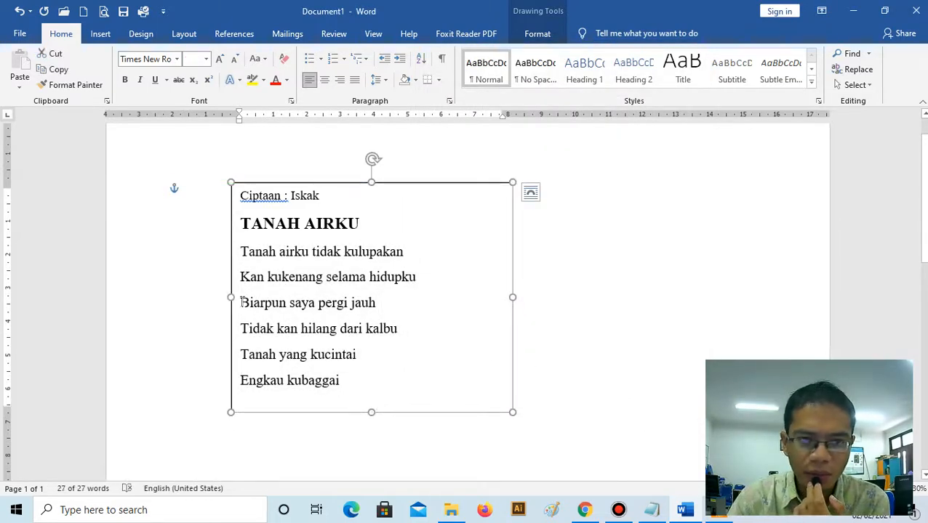
pyautogui.moveTo(241, 303); pyautogui.dragTo(395, 331)
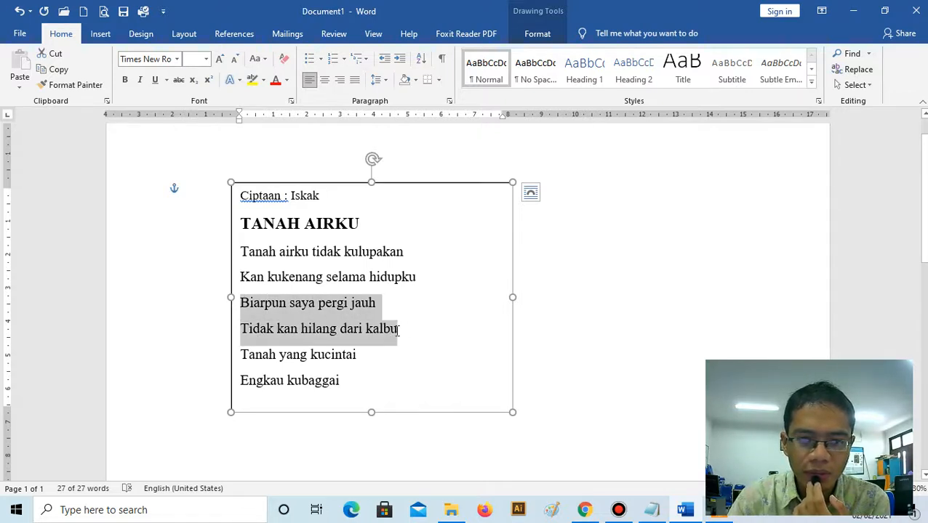
pyautogui.moveTo(240, 117)
pyautogui.mouseDown()
pyautogui.moveTo(279, 114)
pyautogui.moveTo(240, 114)
pyautogui.mouseUp()
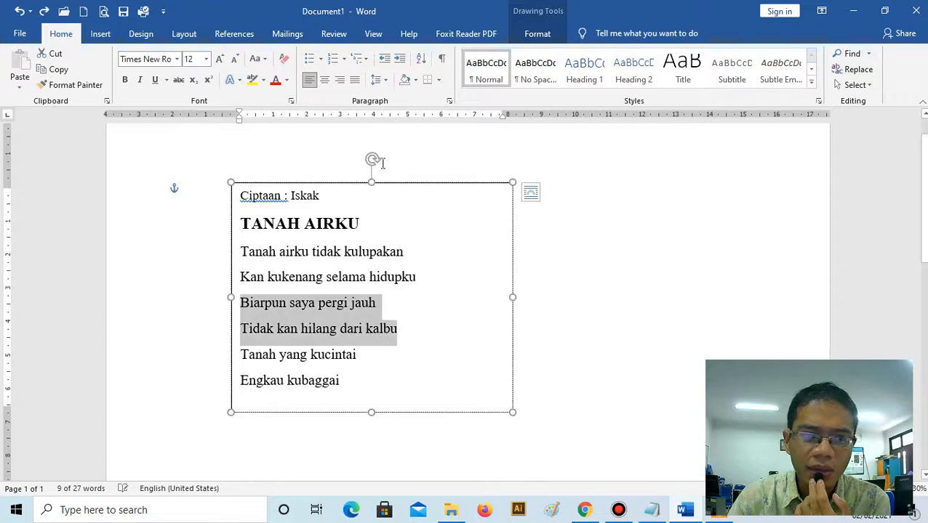
pyautogui.click(379, 81)
pyautogui.click(451, 196)
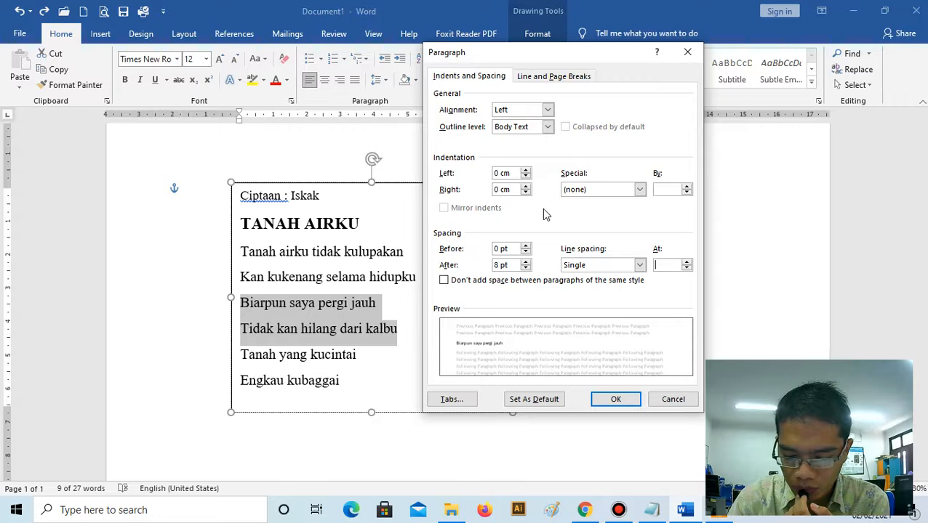
pyautogui.click(668, 401)
pyautogui.click(456, 342)
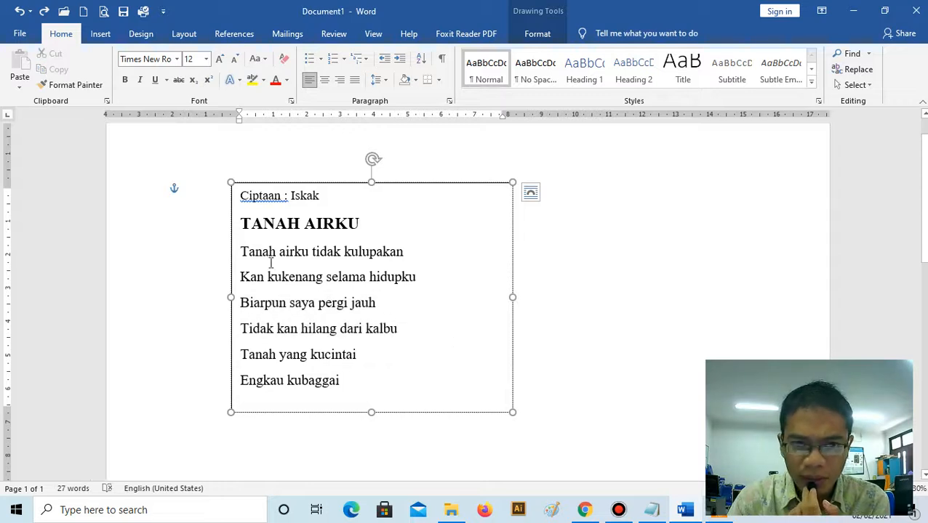
# - Set the left indent of the TANAH AIRKU title to 2,5 cm and widen the text box rightward to about 14 cm
pyautogui.click(240, 224)
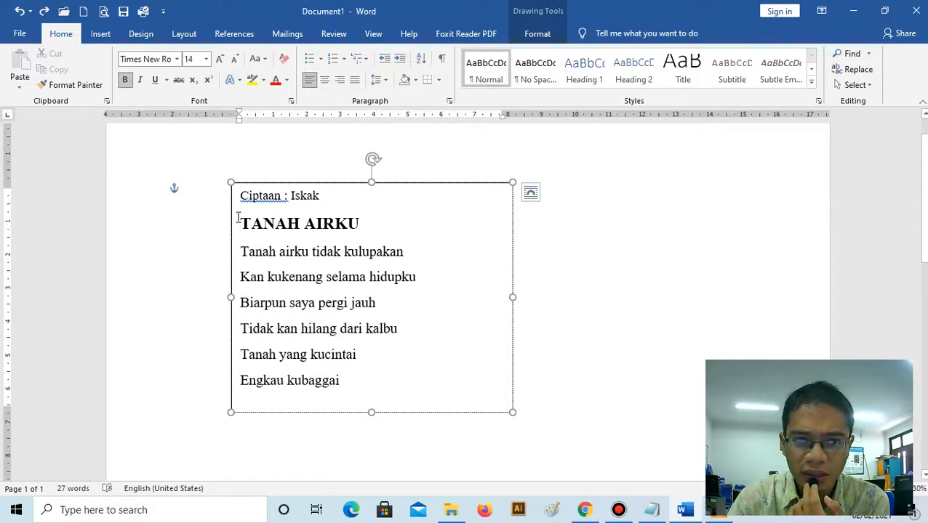
pyautogui.moveTo(238, 218); pyautogui.dragTo(362, 218)
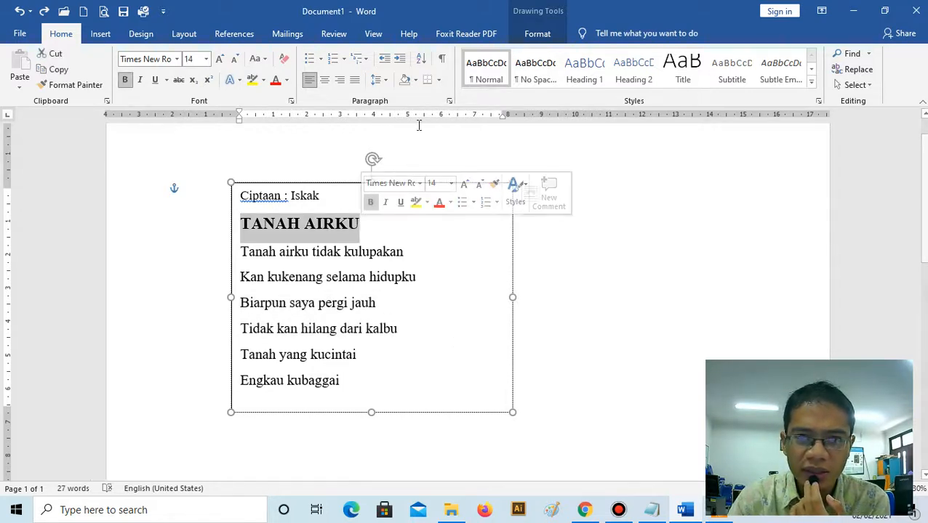
pyautogui.click(381, 81)
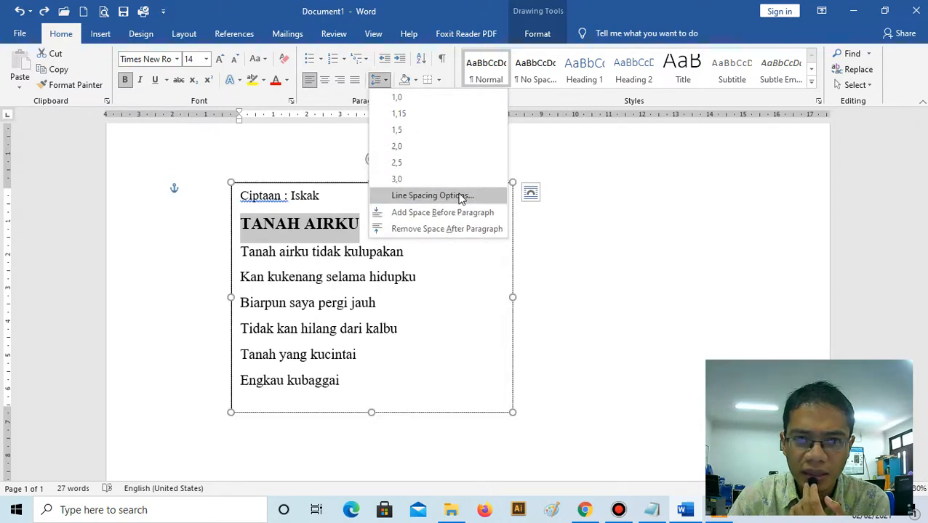
pyautogui.click(458, 195)
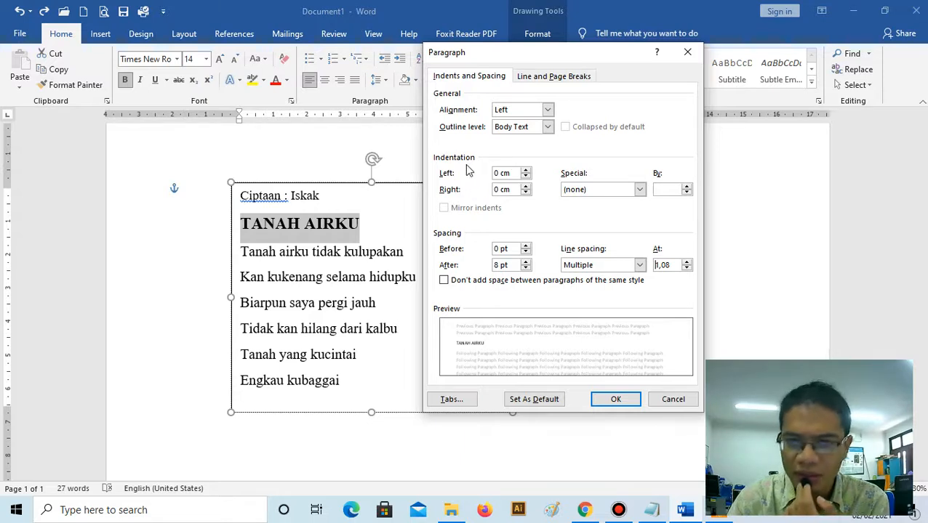
pyautogui.click(525, 173)
pyautogui.click(525, 170)
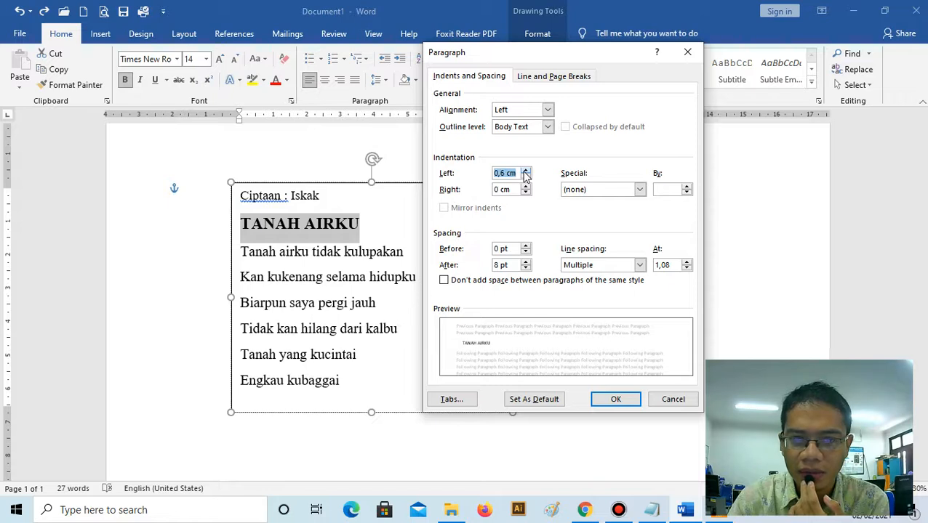
pyautogui.click(525, 171)
pyautogui.click(524, 170)
pyautogui.click(525, 170)
pyautogui.click(525, 171)
pyautogui.click(525, 170)
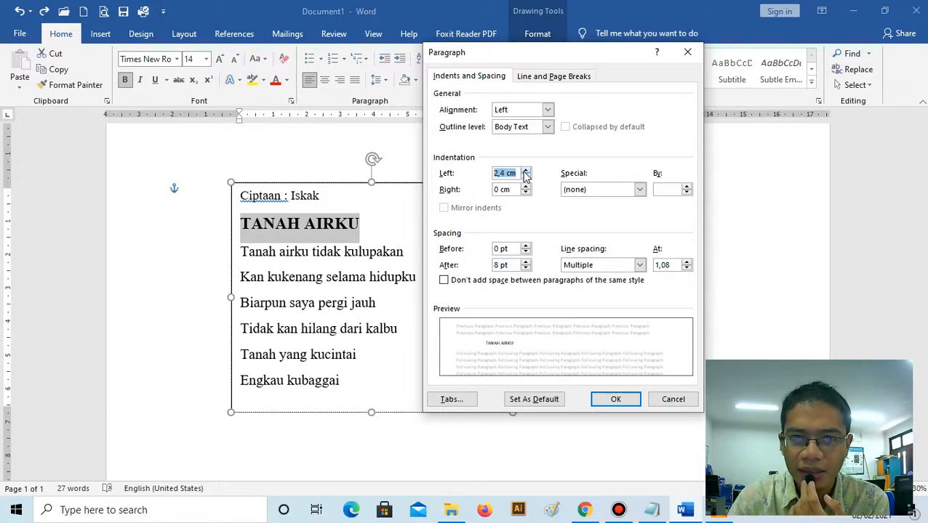
pyautogui.click(617, 400)
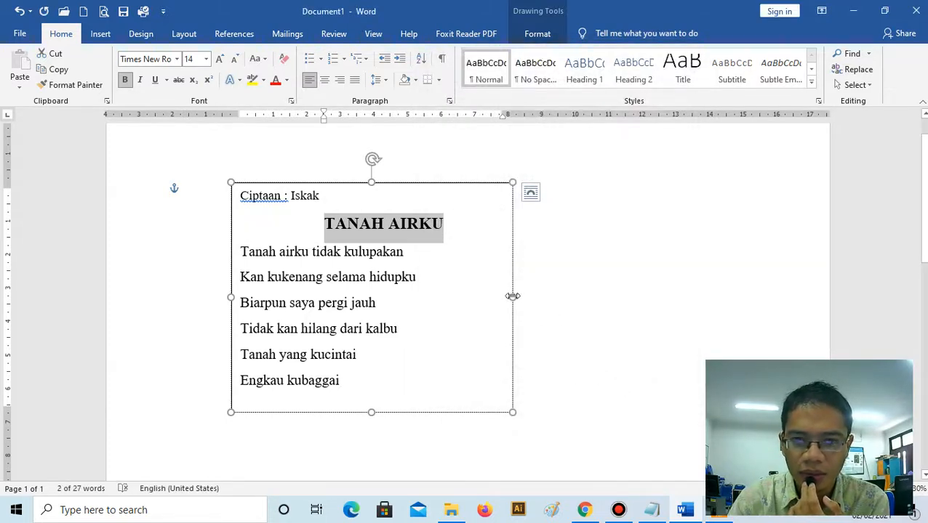
pyautogui.moveTo(512, 297); pyautogui.dragTo(711, 295)
pyautogui.click(471, 296)
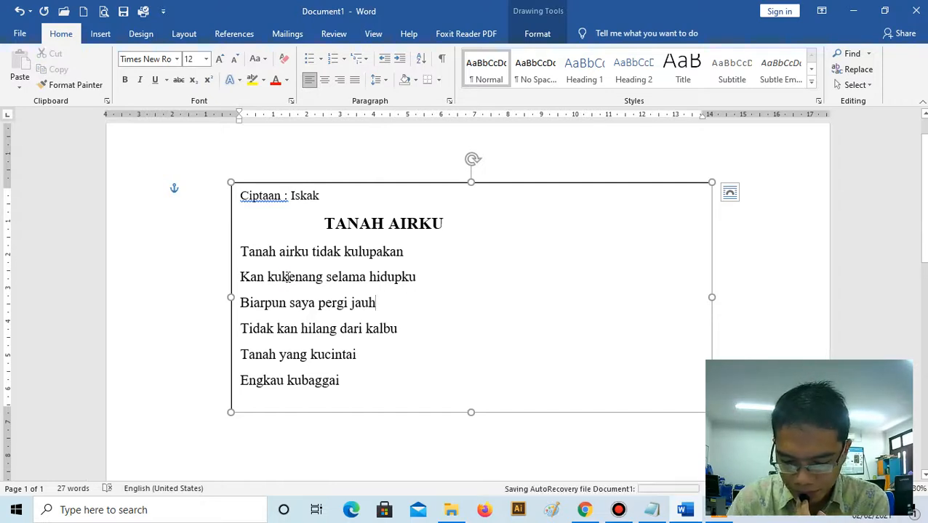
# - Set the left indent of the first two lyric lines, from "Tanah airku tidak kulupakan" to "Kan kukenang selama hidupku", to 2,5 cm
pyautogui.moveTo(243, 251); pyautogui.dragTo(417, 281)
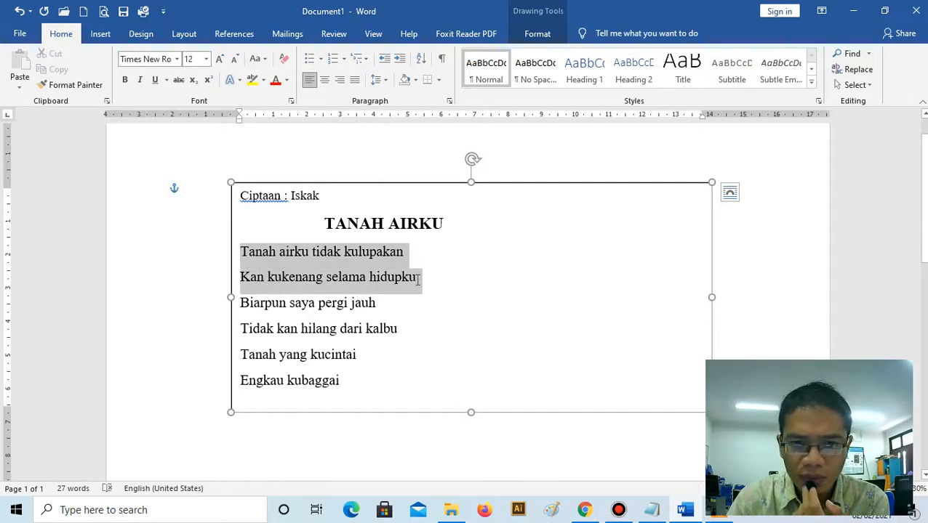
pyautogui.click(380, 80)
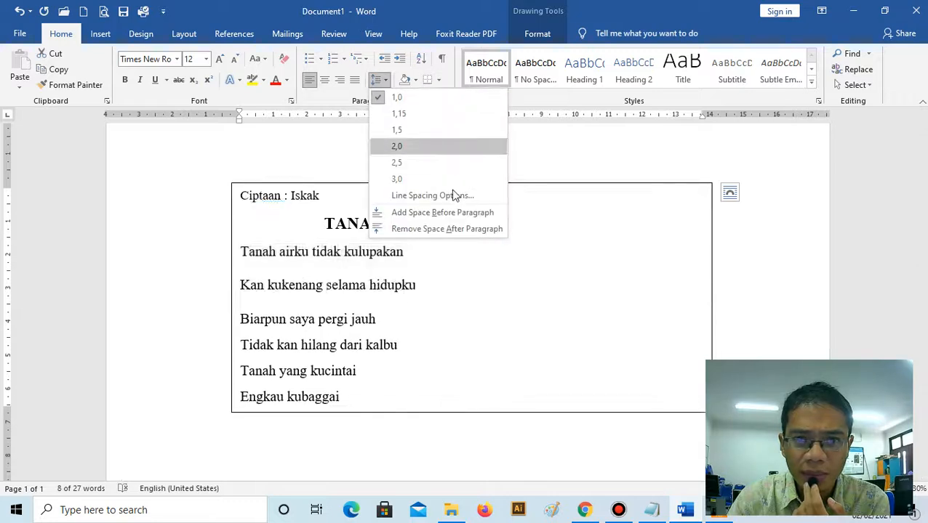
pyautogui.click(433, 196)
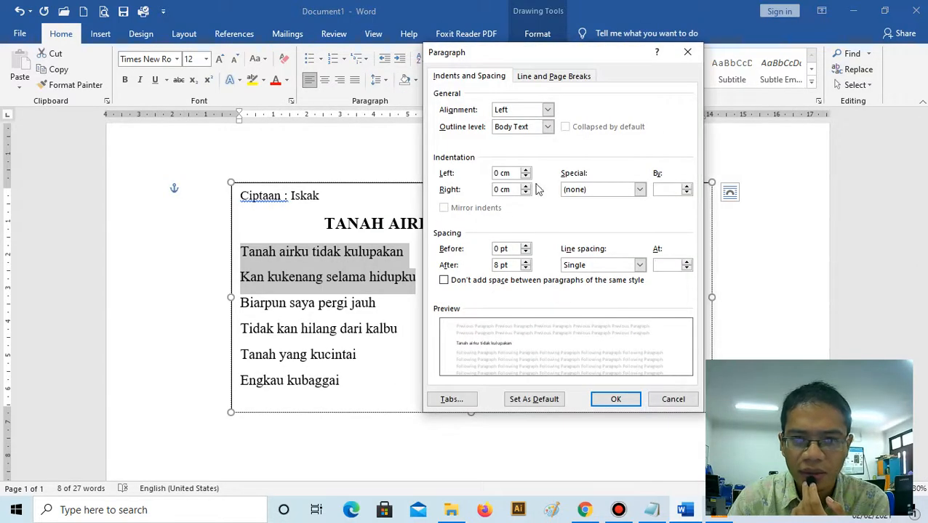
pyautogui.click(525, 170)
pyautogui.click(525, 172)
pyautogui.click(526, 171)
pyautogui.click(525, 172)
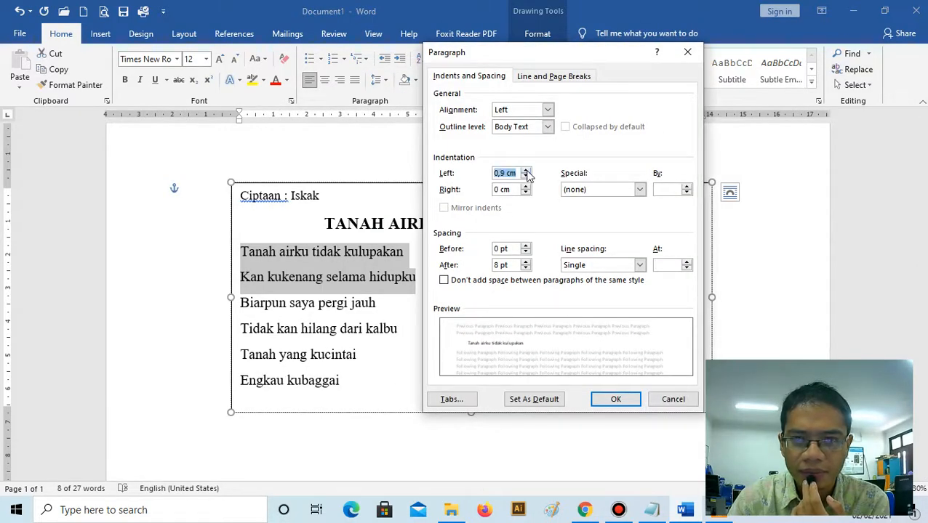
pyautogui.click(526, 172)
pyautogui.click(525, 171)
pyautogui.click(526, 172)
pyautogui.click(526, 172)
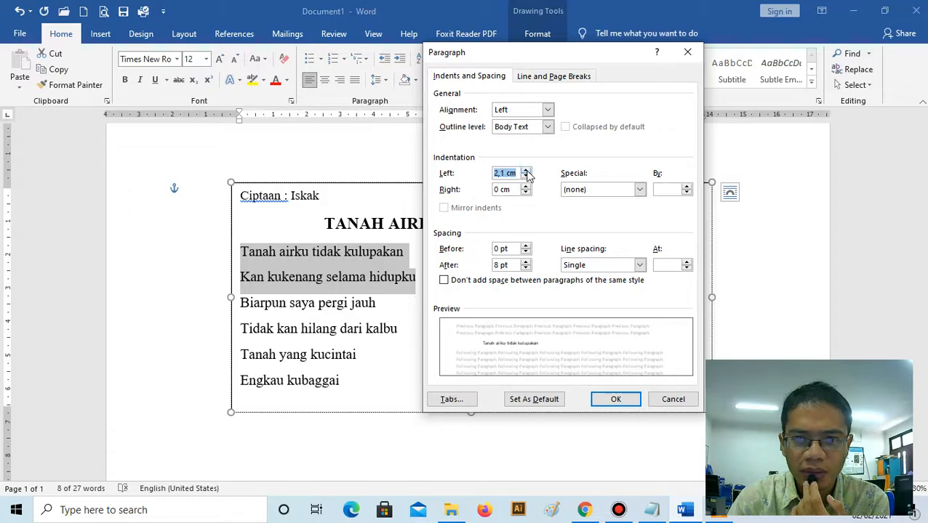
pyautogui.click(526, 171)
pyautogui.click(525, 172)
pyautogui.click(526, 173)
pyautogui.click(615, 399)
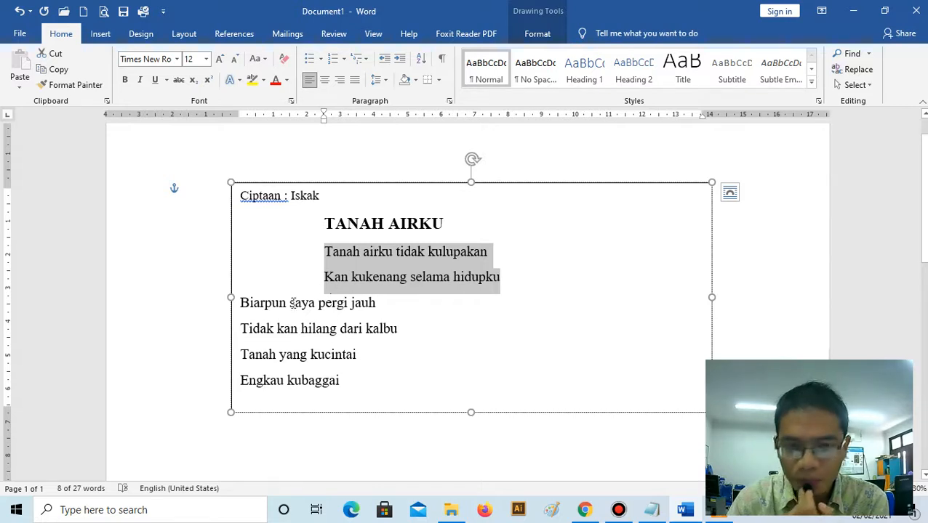
# - Set the left indent of the lyric lines "Biarpun saya pergi jauh" and "Tidak kan hilang dari kalbu" to 4 cm
pyautogui.moveTo(242, 302); pyautogui.dragTo(411, 329)
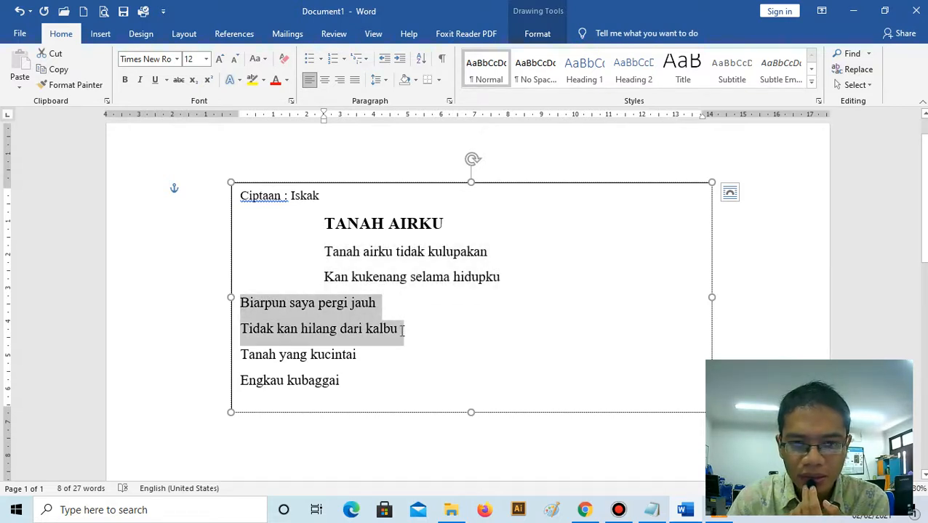
pyautogui.click(377, 80)
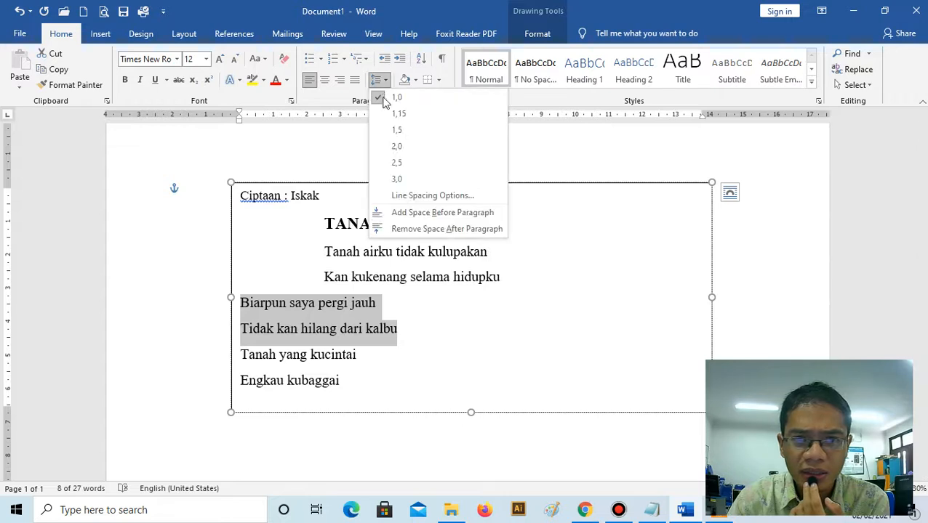
pyautogui.click(434, 196)
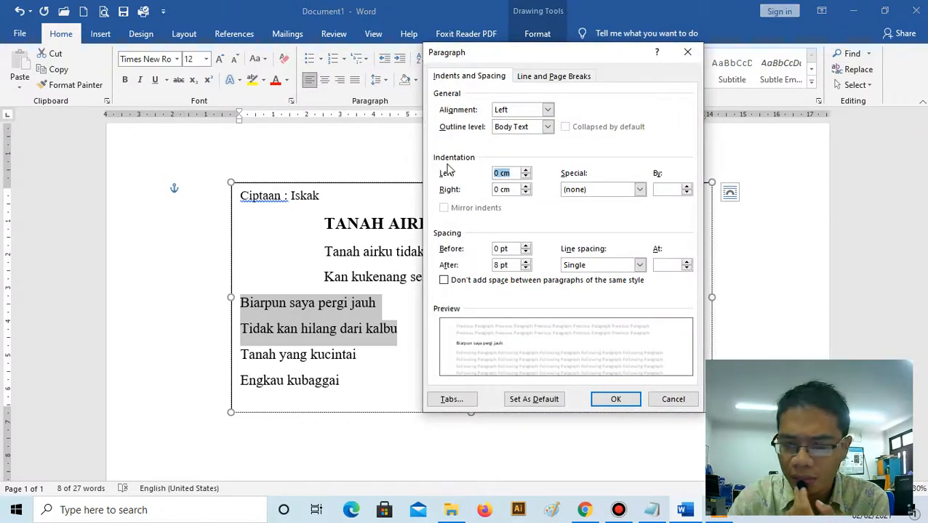
pyautogui.write('4')
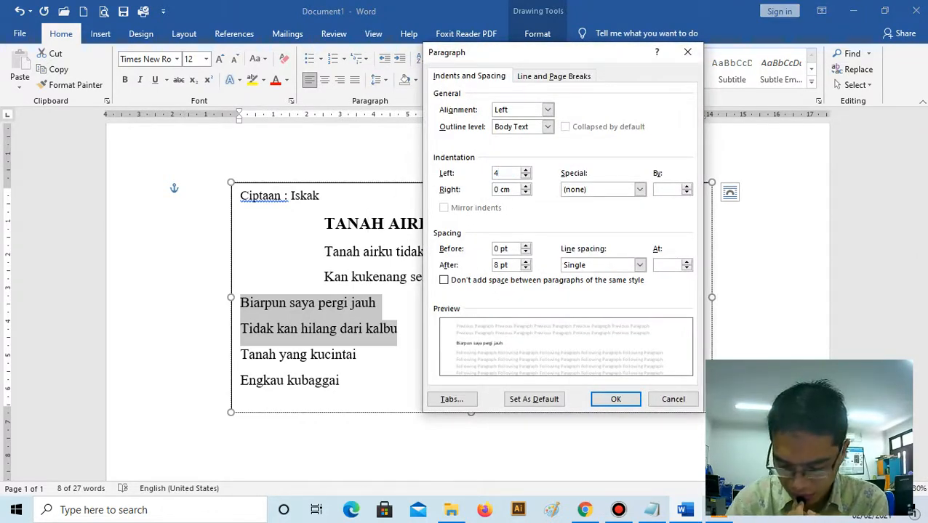
pyautogui.click(605, 399)
# - Set the left indent of the last two lyric lines, "Tanah yang kucintai" and "Engkau kubaggai", to 2,5 cm
pyautogui.moveTo(242, 354); pyautogui.dragTo(342, 391)
pyautogui.click(381, 80)
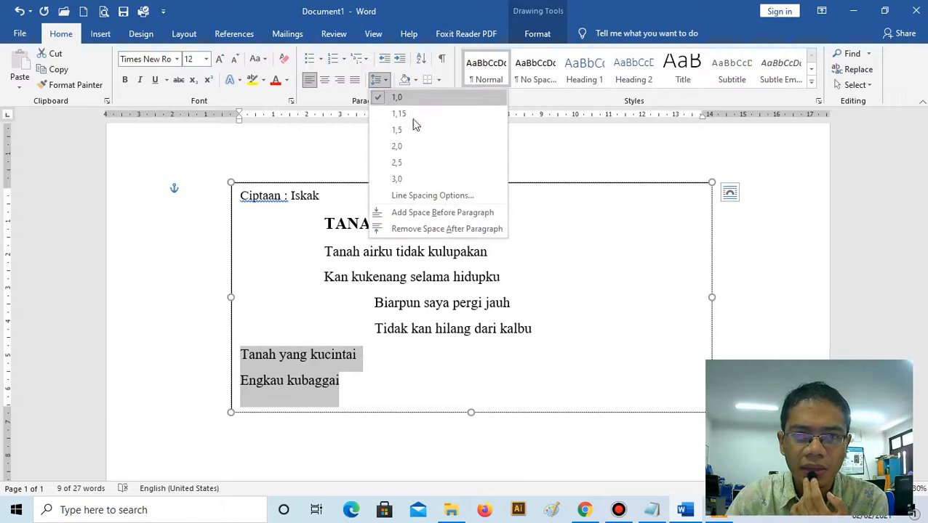
pyautogui.click(433, 196)
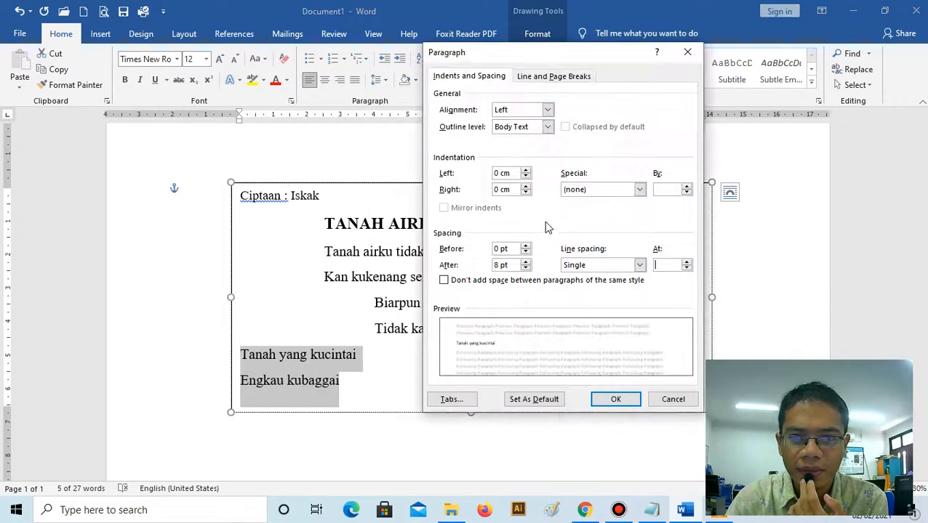
pyautogui.click(525, 172)
pyautogui.click(526, 171)
pyautogui.click(526, 172)
pyautogui.click(526, 172)
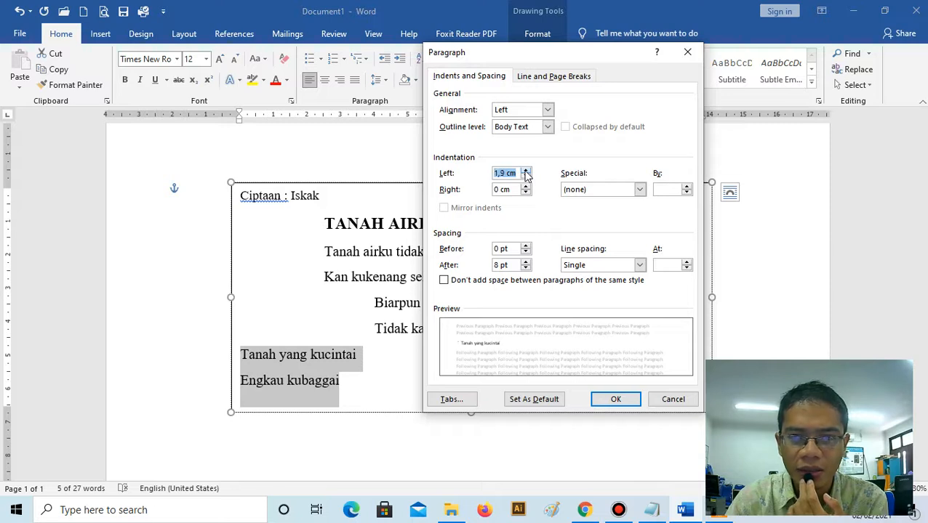
pyautogui.click(525, 172)
pyautogui.click(526, 177)
pyautogui.click(526, 177)
pyautogui.click(526, 176)
pyautogui.click(526, 176)
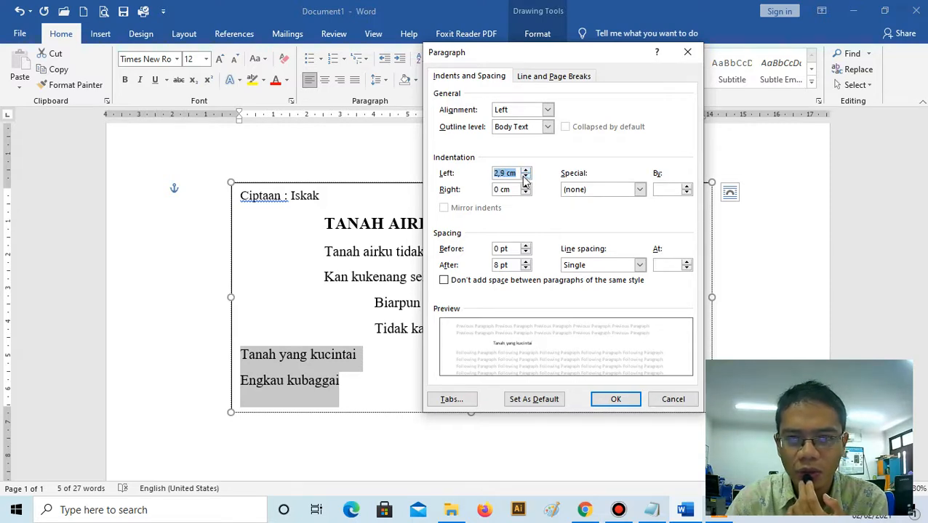
pyautogui.click(609, 399)
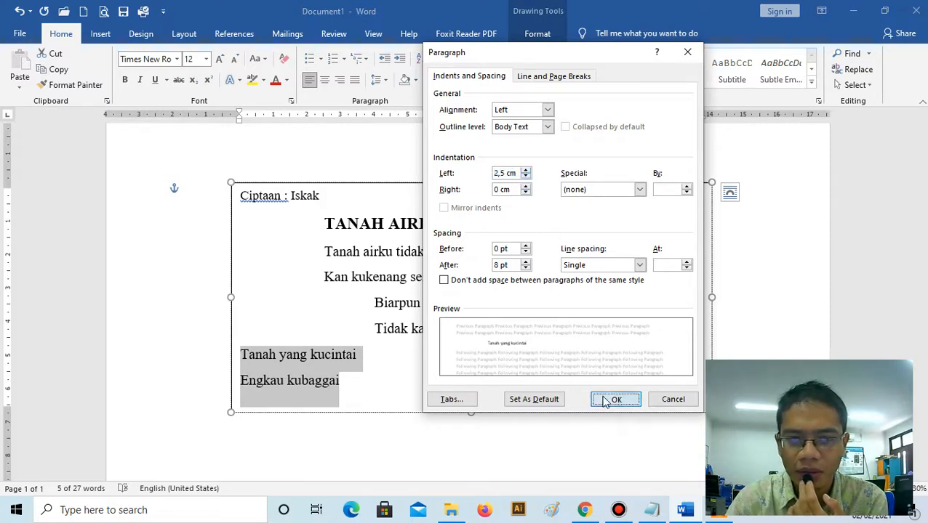
pyautogui.click(517, 342)
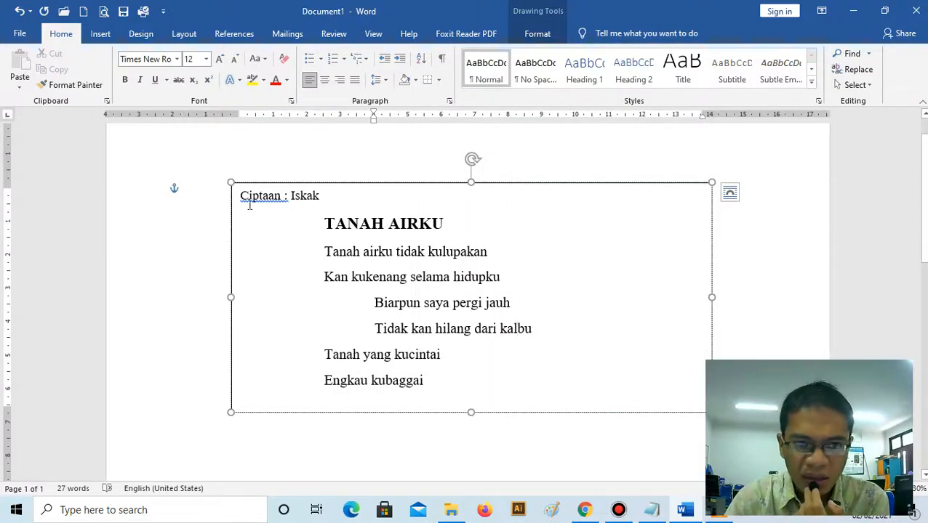
# - Narrow the text box from both side edges to about 10.5 cm wide and deselect it
pyautogui.moveTo(231, 297); pyautogui.dragTo(289, 297)
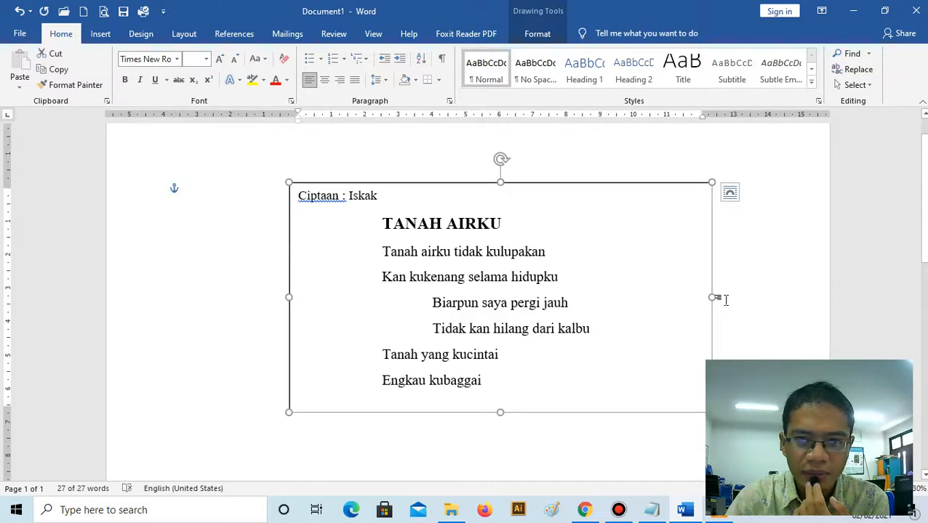
pyautogui.moveTo(712, 298); pyautogui.dragTo(642, 297)
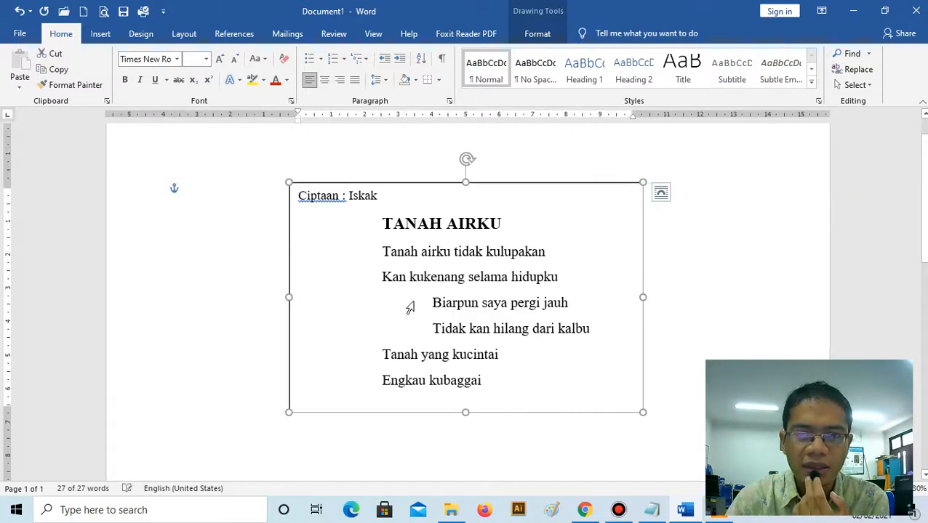
pyautogui.click(410, 304)
pyautogui.click(249, 285)
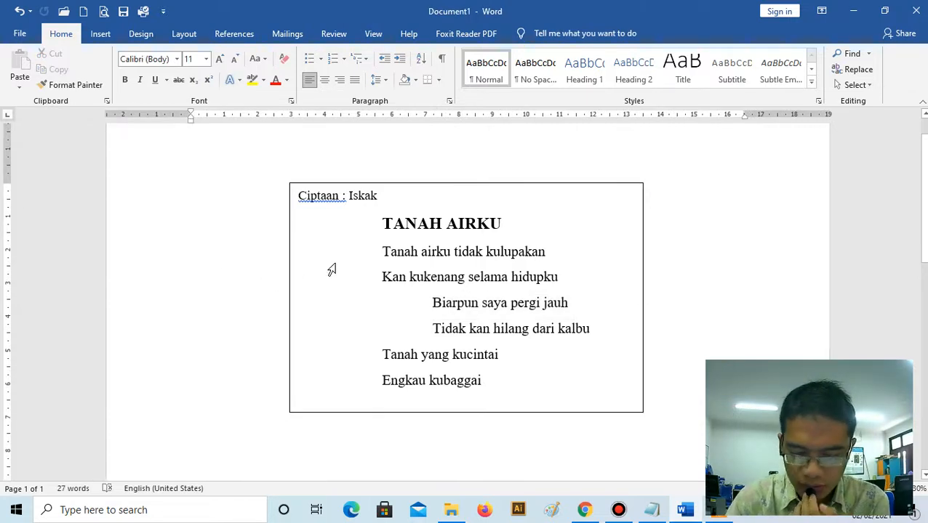
# - Remove the space after paragraph from the six lyric lines and shorten the text box slightly from its lower edge
pyautogui.scroll(-1, 396, 264)
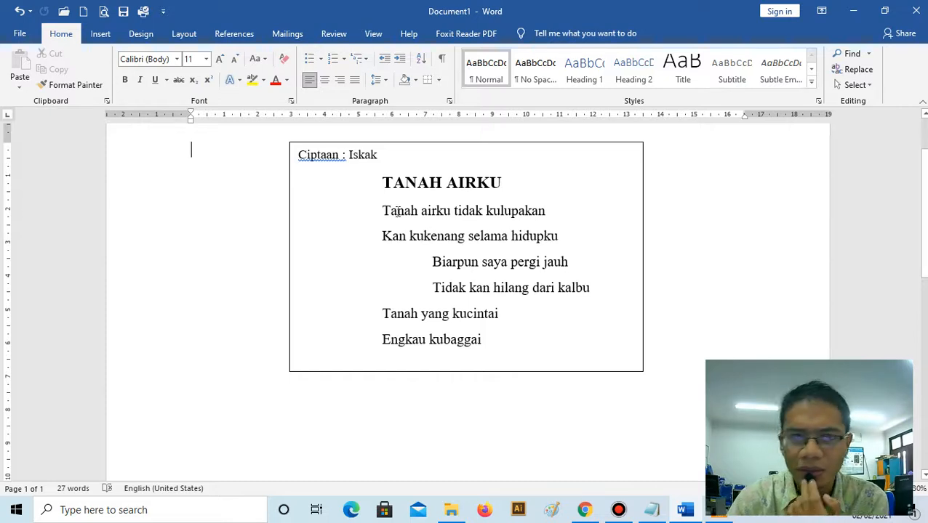
pyautogui.moveTo(383, 210); pyautogui.dragTo(488, 346)
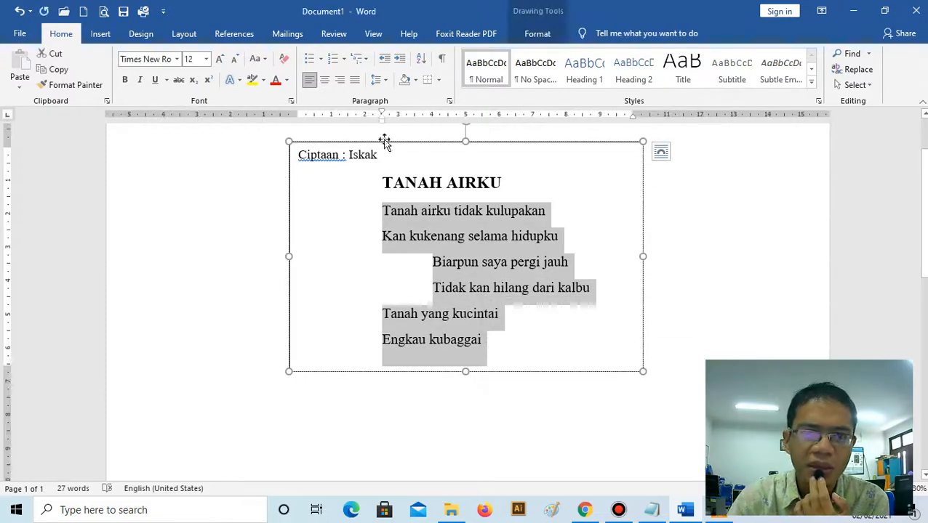
pyautogui.click(377, 82)
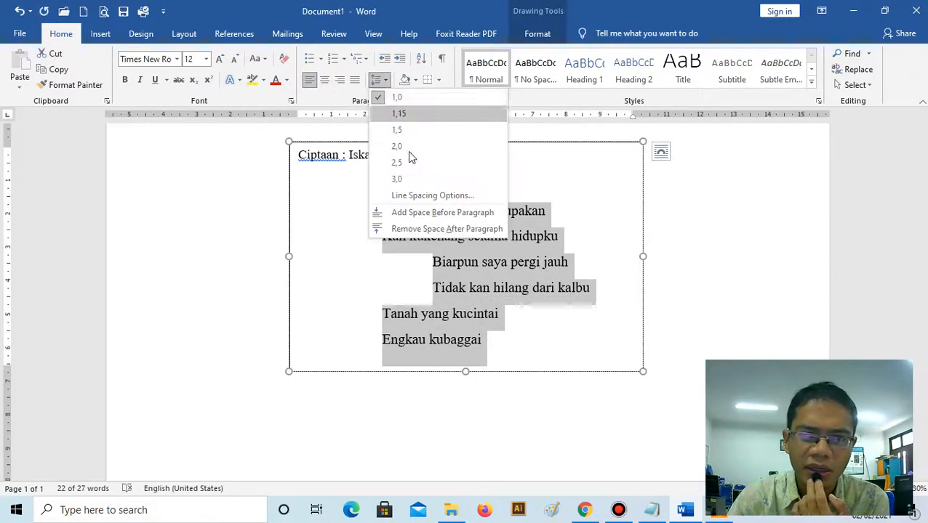
pyautogui.click(431, 229)
pyautogui.click(541, 317)
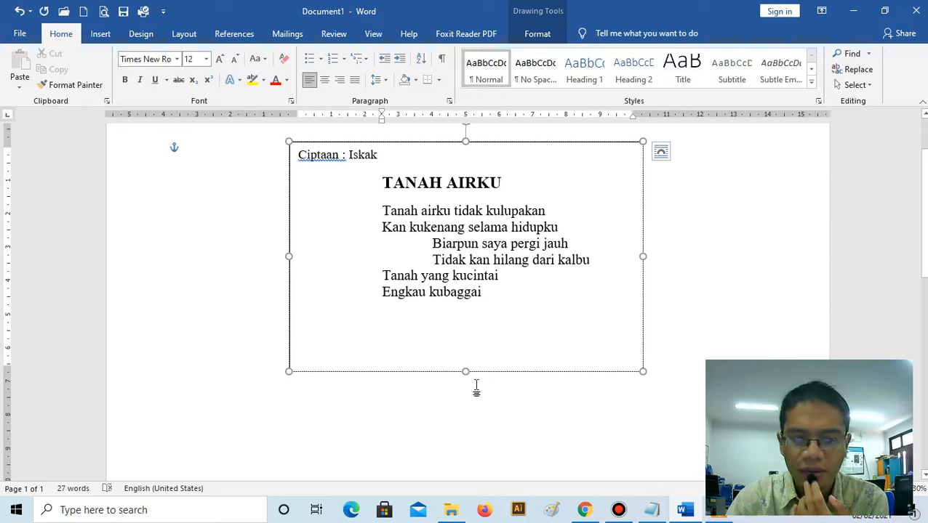
pyautogui.moveTo(466, 372)
pyautogui.mouseDown()
pyautogui.moveTo(477, 331)
pyautogui.moveTo(478, 360)
pyautogui.mouseUp()
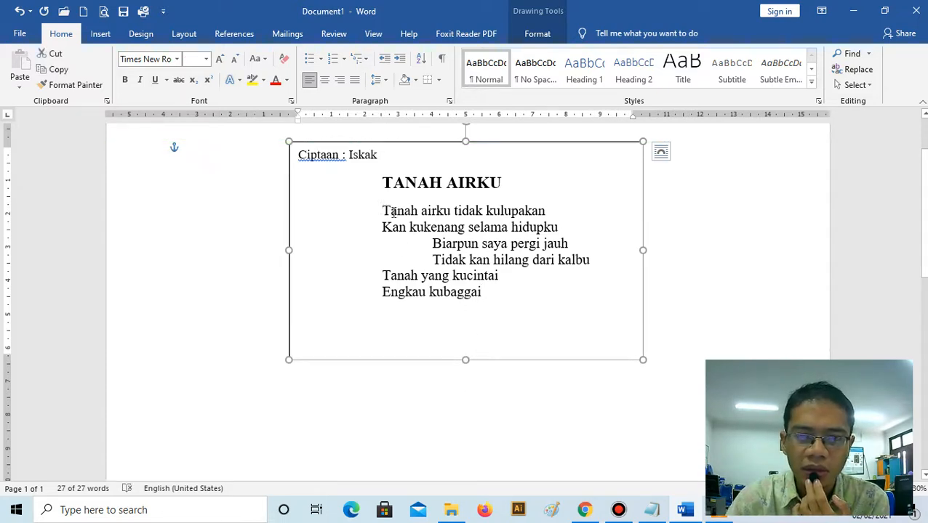
# - Set the line spacing of the six lyric lines to Single in the paragraph settings
pyautogui.moveTo(384, 211); pyautogui.dragTo(481, 302)
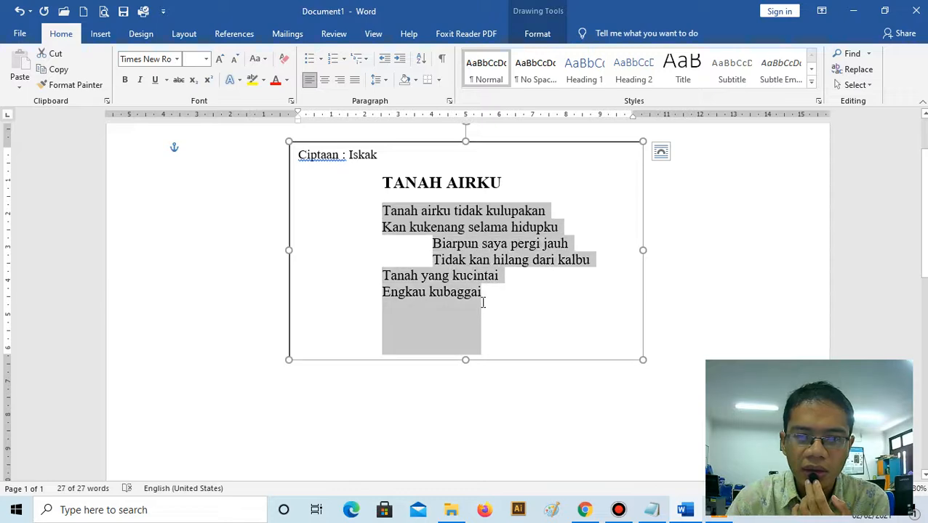
pyautogui.click(379, 80)
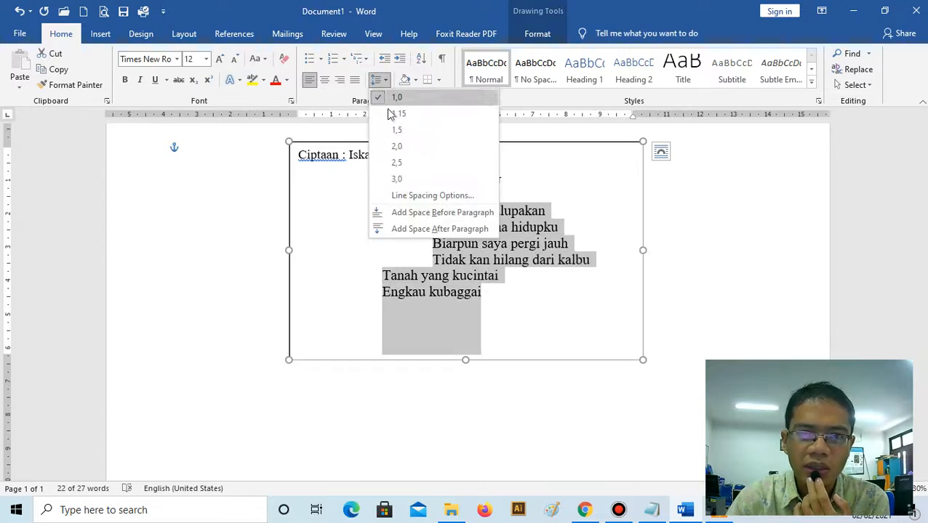
pyautogui.click(429, 196)
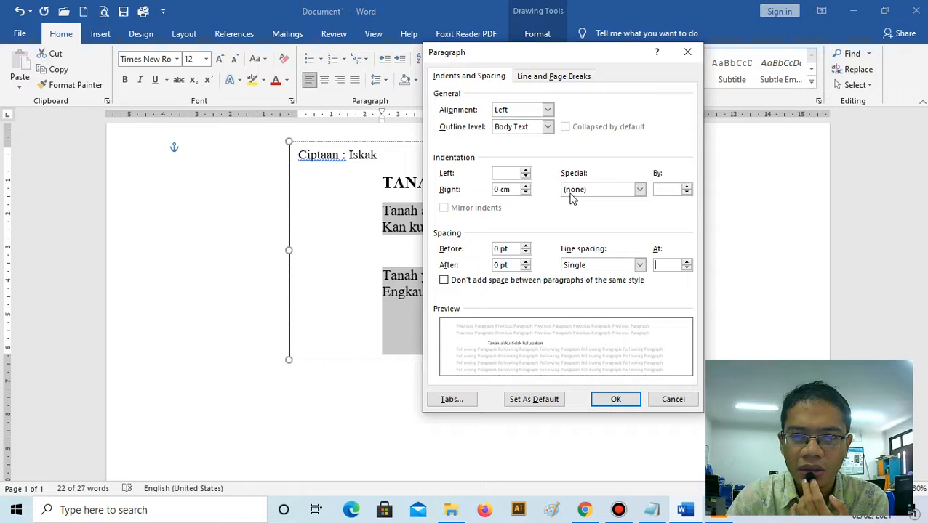
pyautogui.click(638, 190)
pyautogui.click(628, 191)
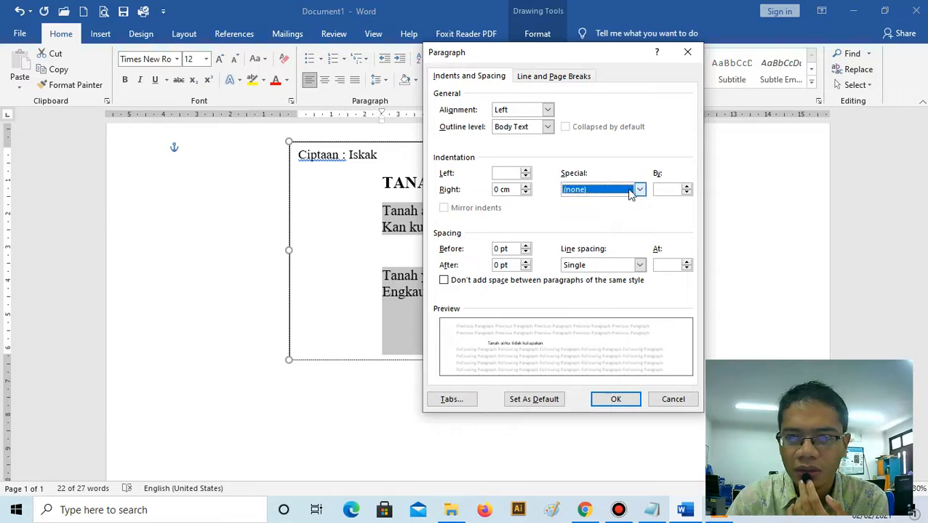
pyautogui.click(639, 265)
pyautogui.click(618, 278)
pyautogui.click(627, 400)
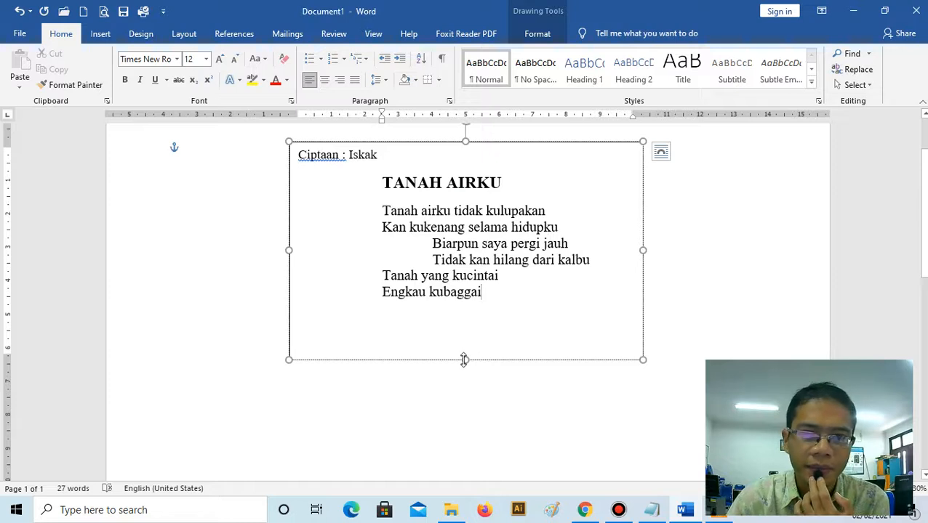
pyautogui.click(381, 85)
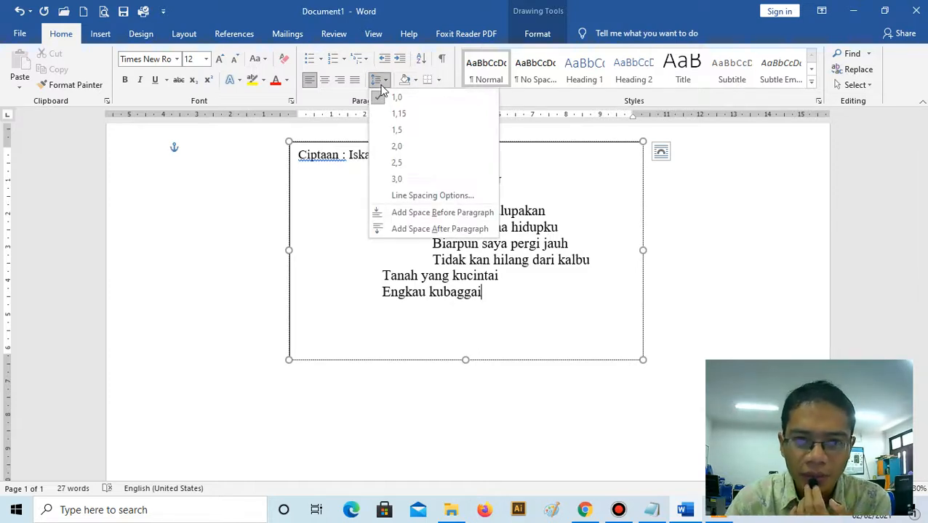
pyautogui.click(395, 129)
pyautogui.click(440, 242)
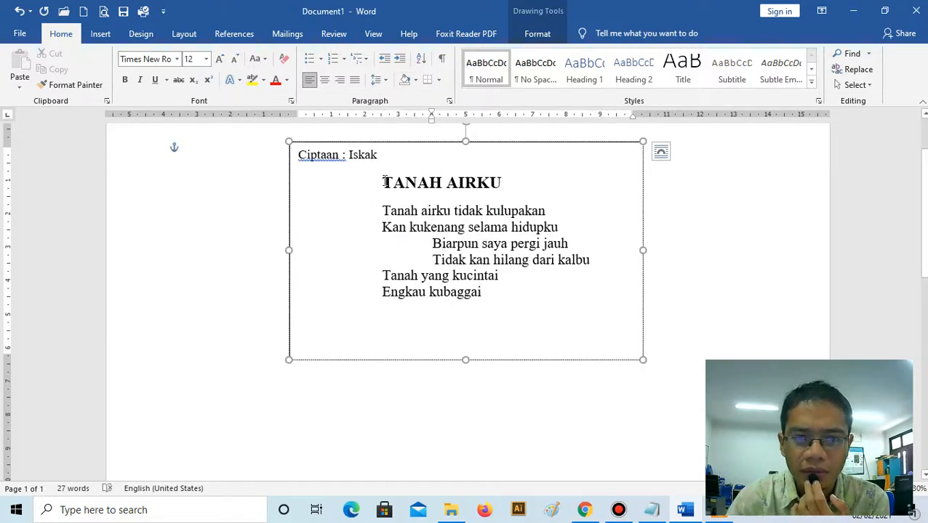
# - Set the line spacing of the title and lyric lines to 1,0 and shorten the text box from its lower edge to fit the text
pyautogui.moveTo(384, 182); pyautogui.dragTo(407, 349)
pyautogui.click(377, 80)
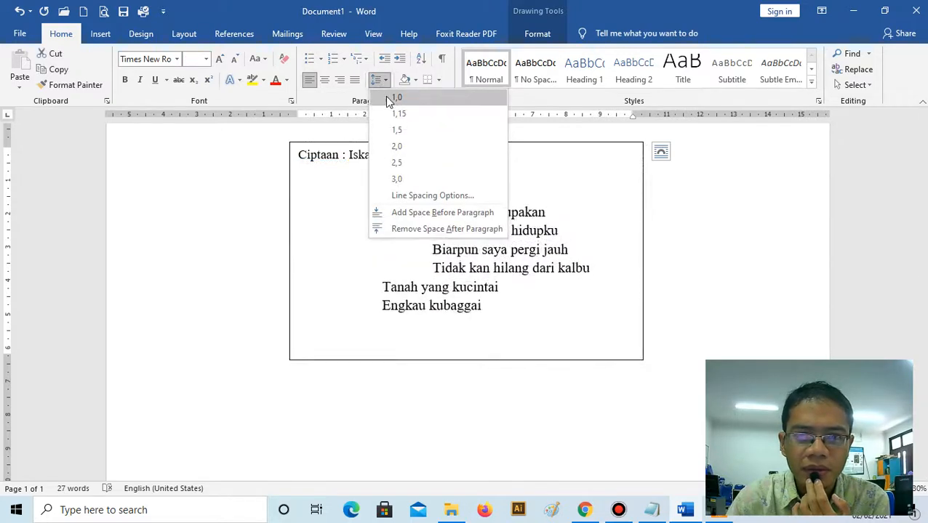
pyautogui.click(395, 96)
pyautogui.click(378, 80)
pyautogui.click(392, 98)
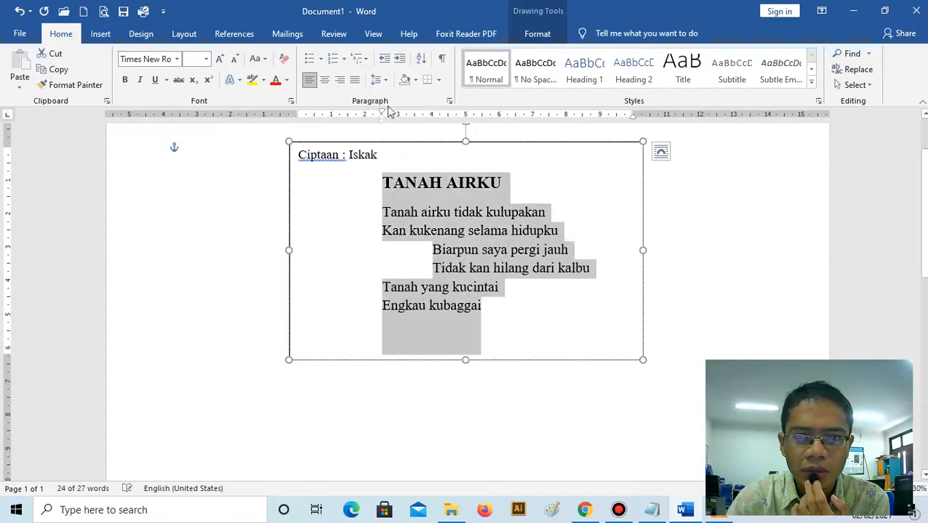
pyautogui.click(378, 80)
pyautogui.click(393, 129)
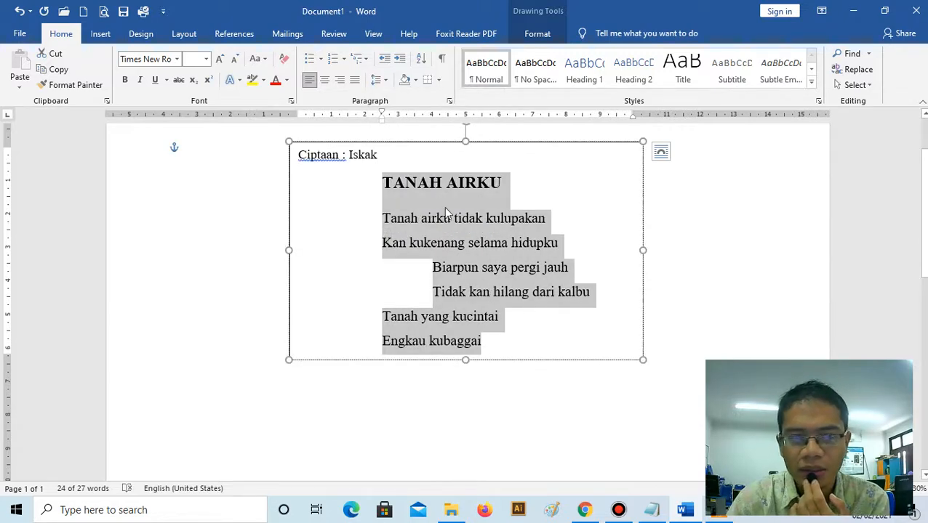
pyautogui.click(378, 80)
pyautogui.click(375, 95)
pyautogui.click(501, 283)
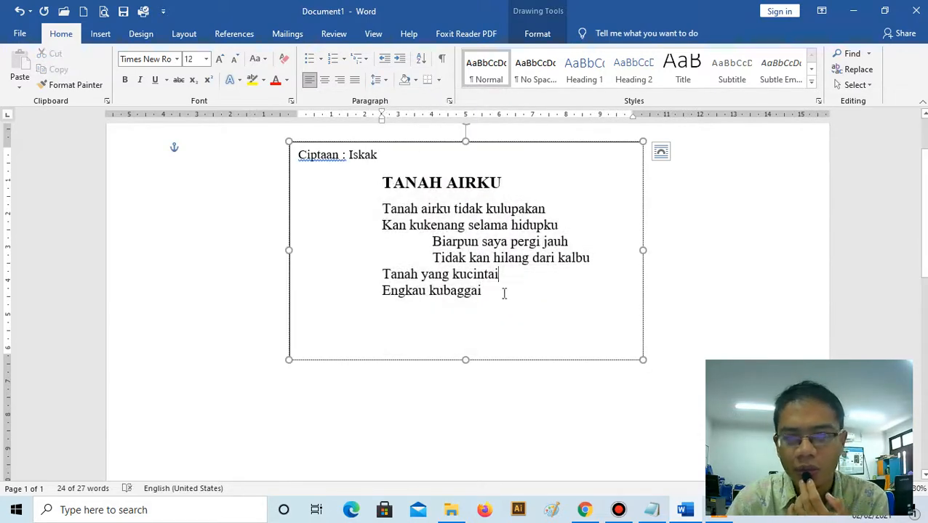
pyautogui.moveTo(466, 360); pyautogui.dragTo(465, 316)
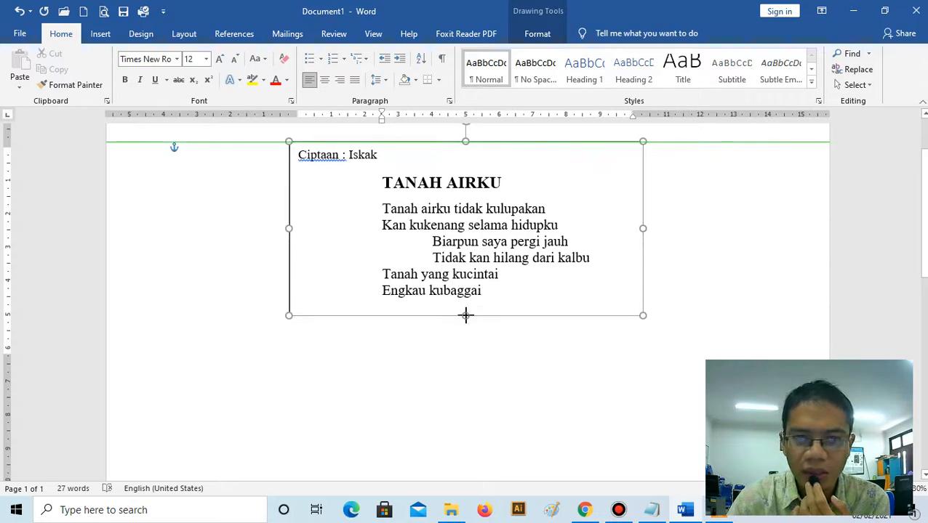
pyautogui.click(378, 80)
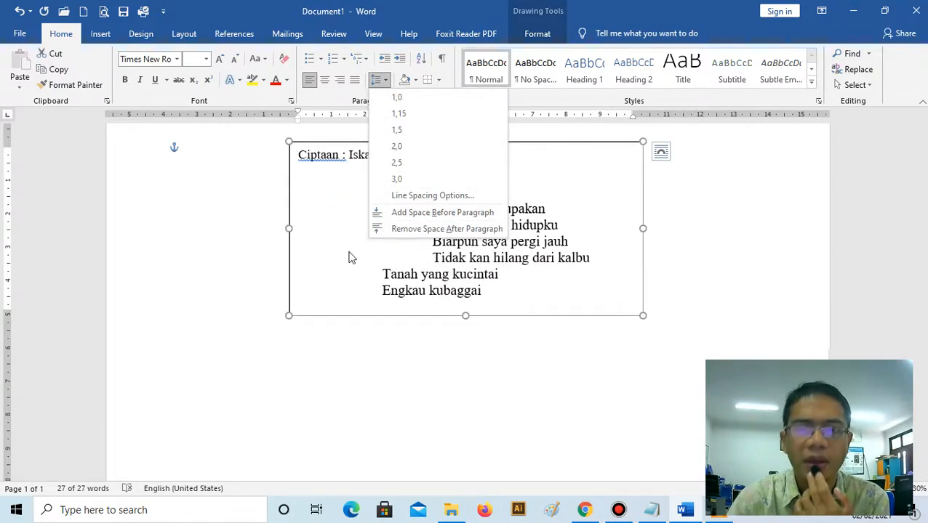
pyautogui.click(322, 246)
pyautogui.click(359, 234)
pyautogui.click(554, 311)
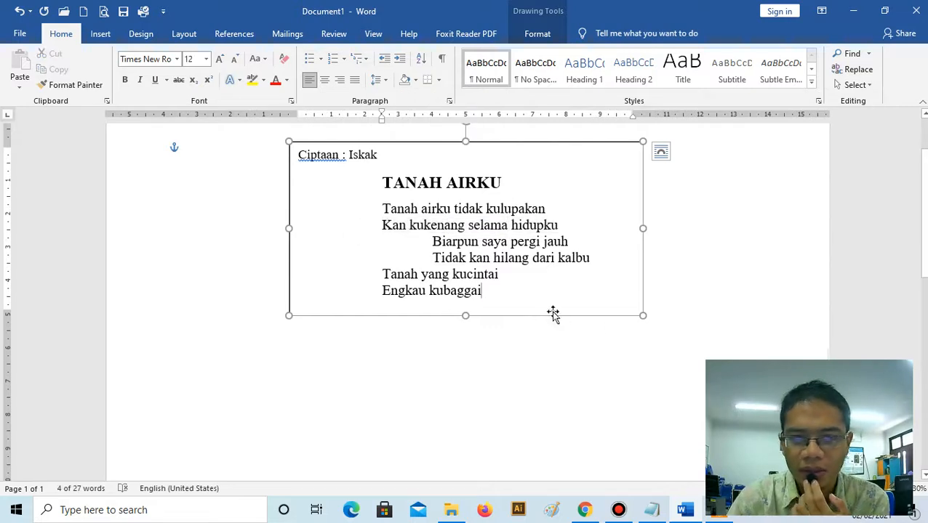
# - Move the lyrics text box about 1.3 cm left and slightly down on the page, and deselect it
pyautogui.scroll(3, 463, 261)
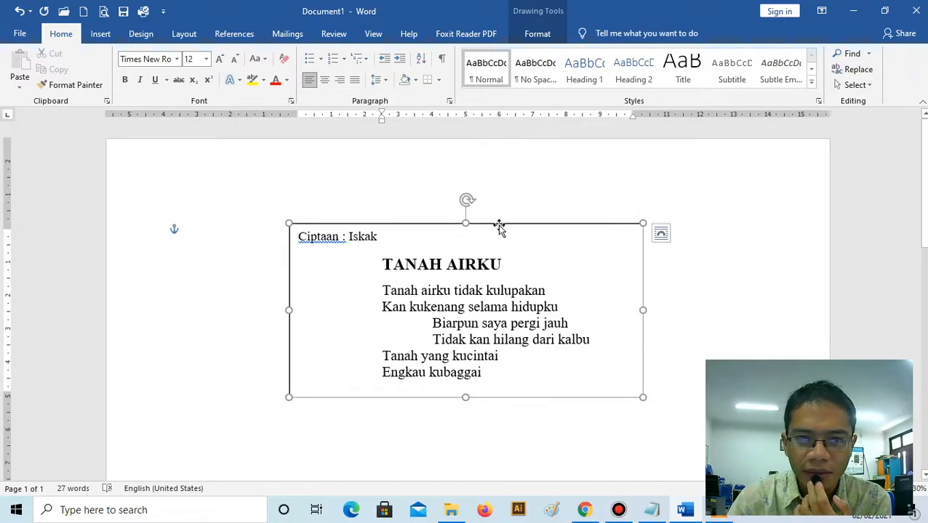
pyautogui.moveTo(500, 226); pyautogui.dragTo(456, 236)
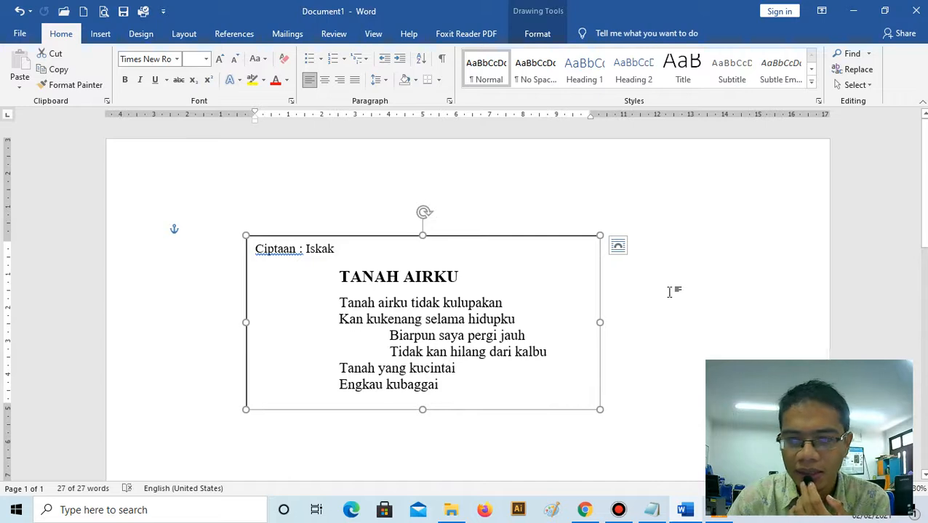
pyautogui.click(669, 292)
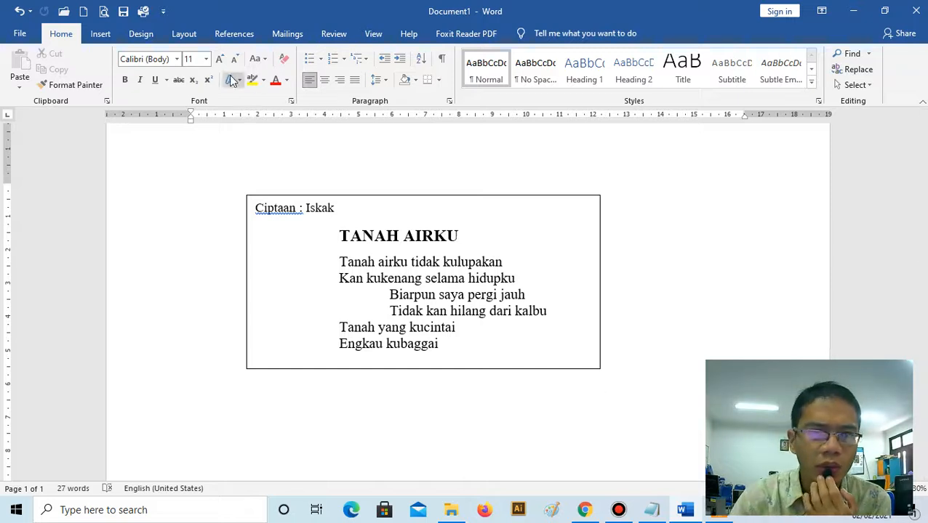
# - Search online pictures with Bing for "sawah"
pyautogui.click(99, 34)
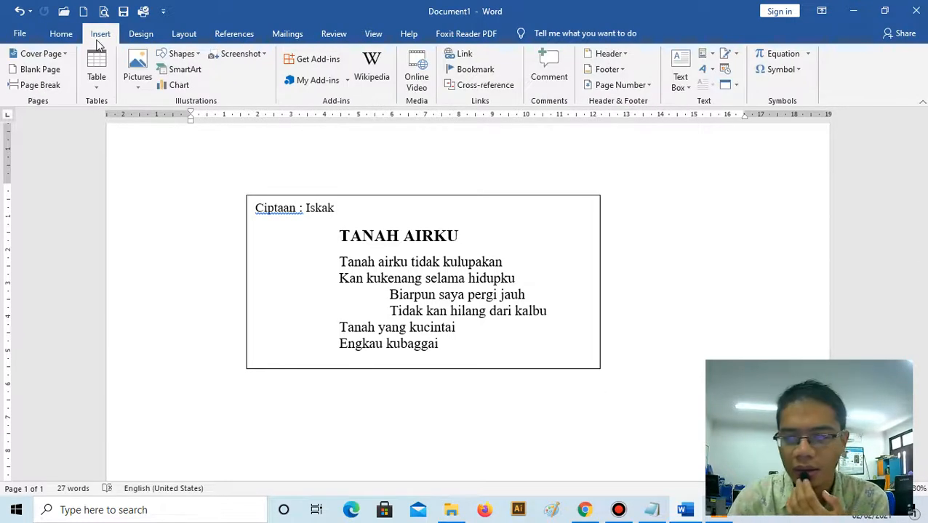
pyautogui.click(143, 87)
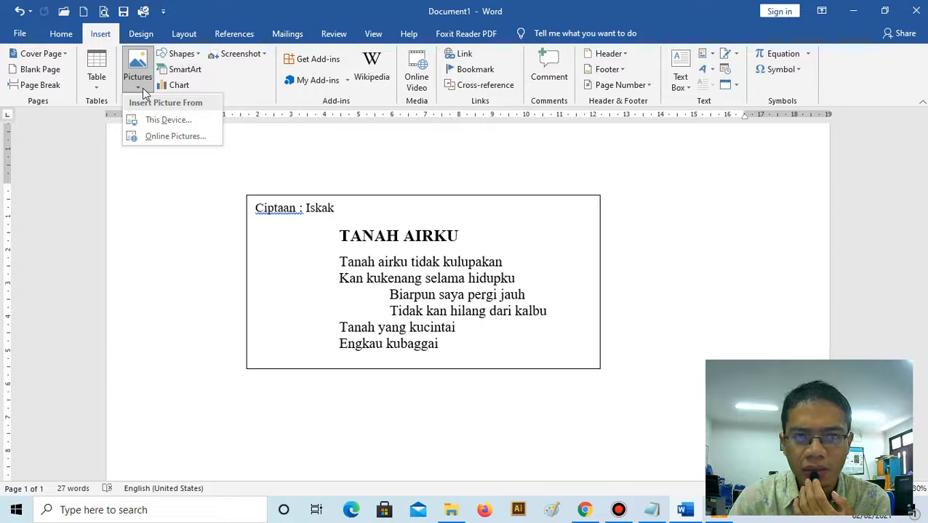
pyautogui.click(176, 135)
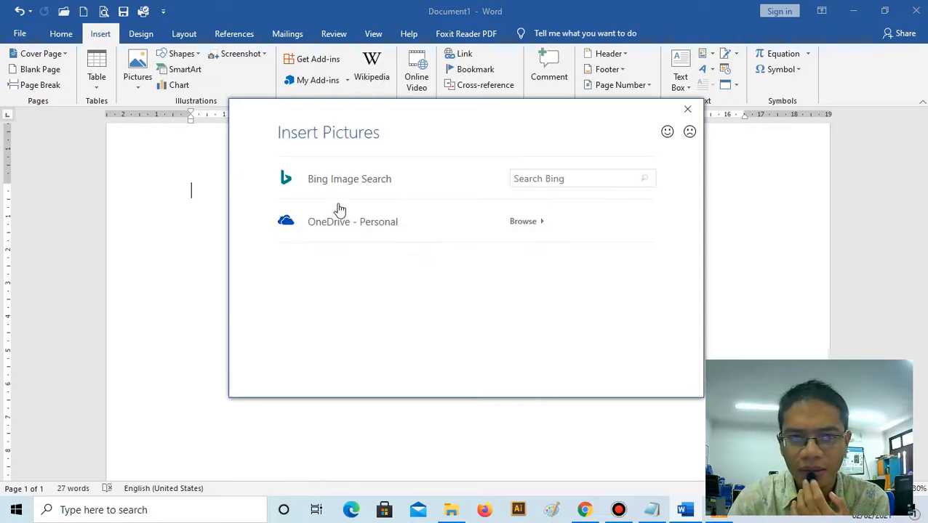
pyautogui.click(571, 179)
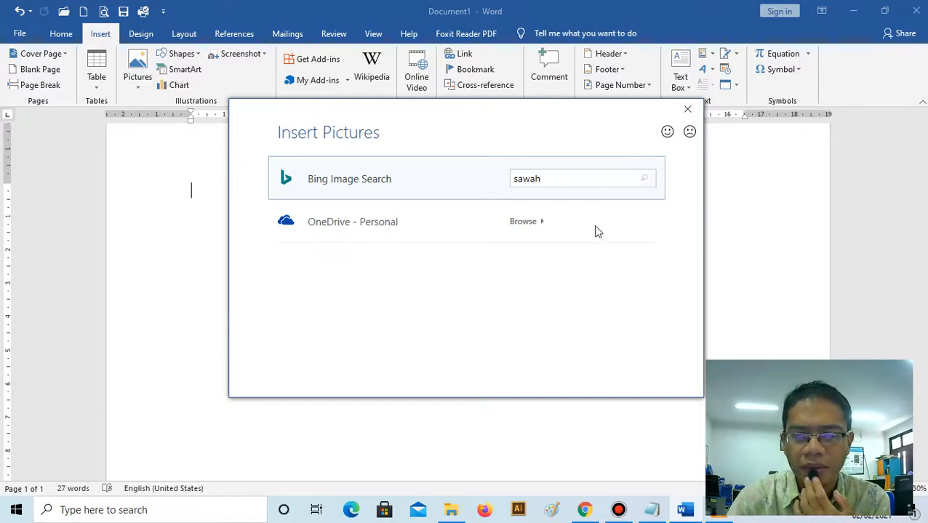
pyautogui.press('Return')
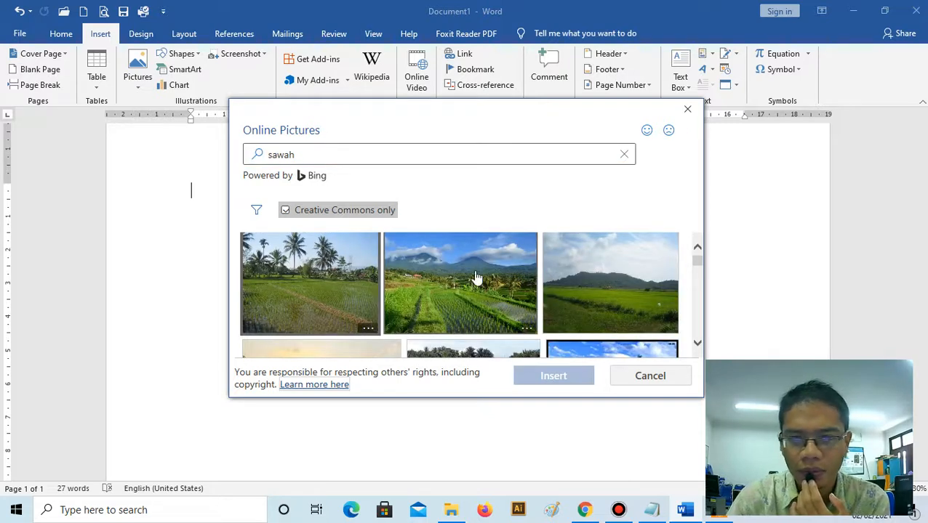
# - Insert the wide photo of rice terraces with a red-roofed hut and misty hills from the picture search results
pyautogui.scroll(-5, 477, 278)
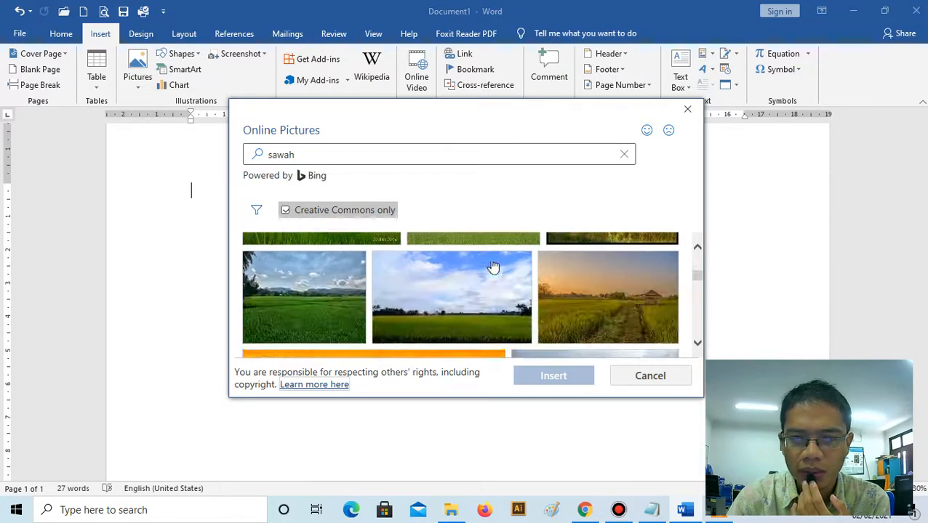
pyautogui.moveTo(540, 418); pyautogui.dragTo(544, 489)
pyautogui.scroll(-2, 527, 309)
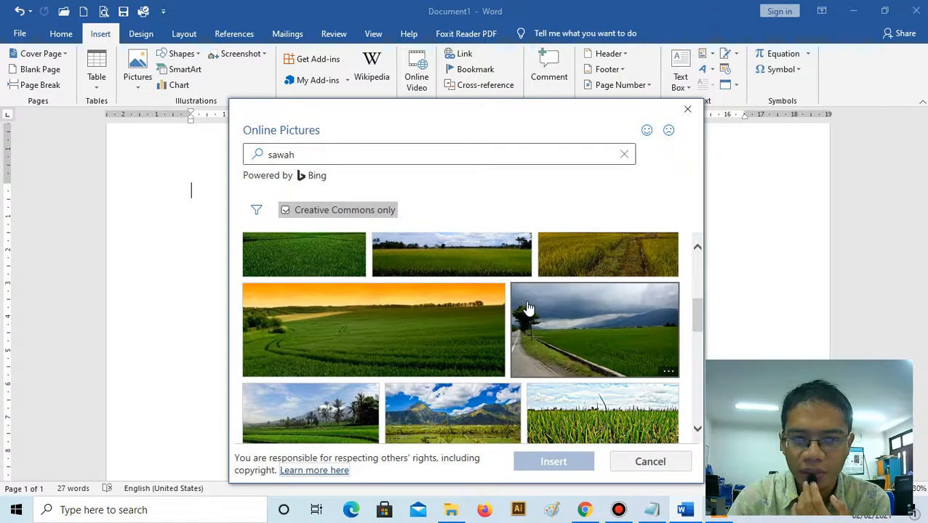
pyautogui.scroll(-4, 535, 273)
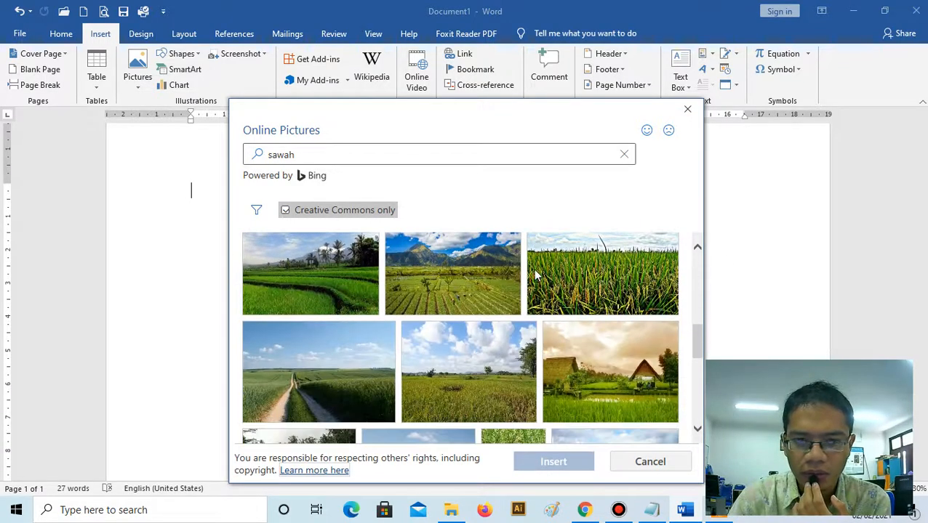
pyautogui.scroll(-10, 534, 274)
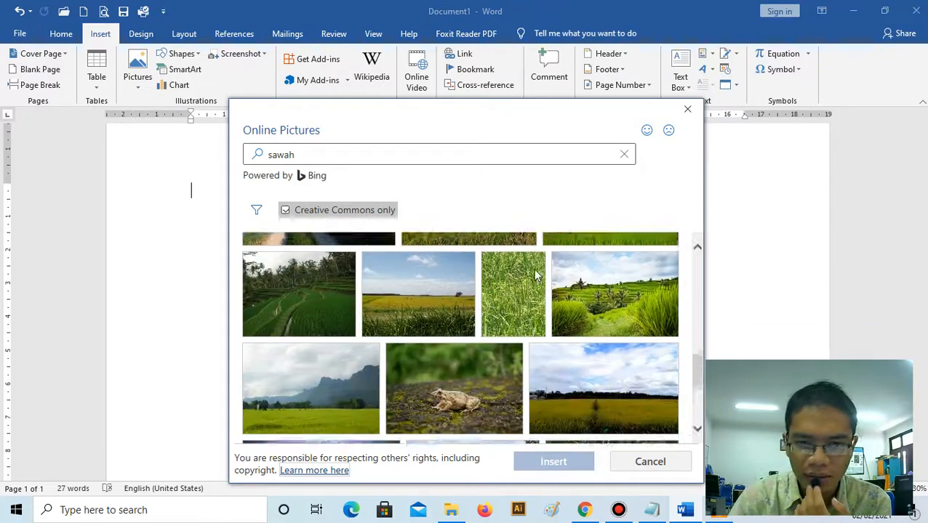
pyautogui.scroll(-10, 536, 276)
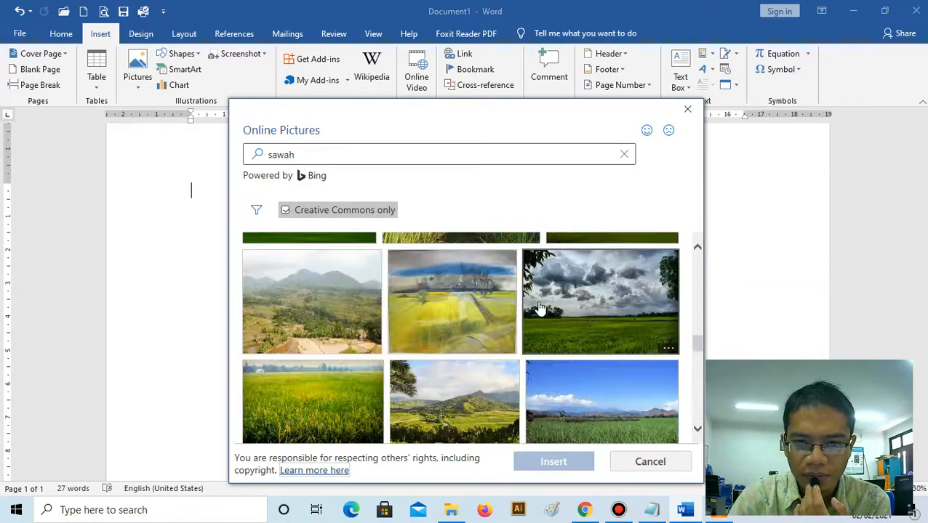
pyautogui.scroll(-8, 539, 307)
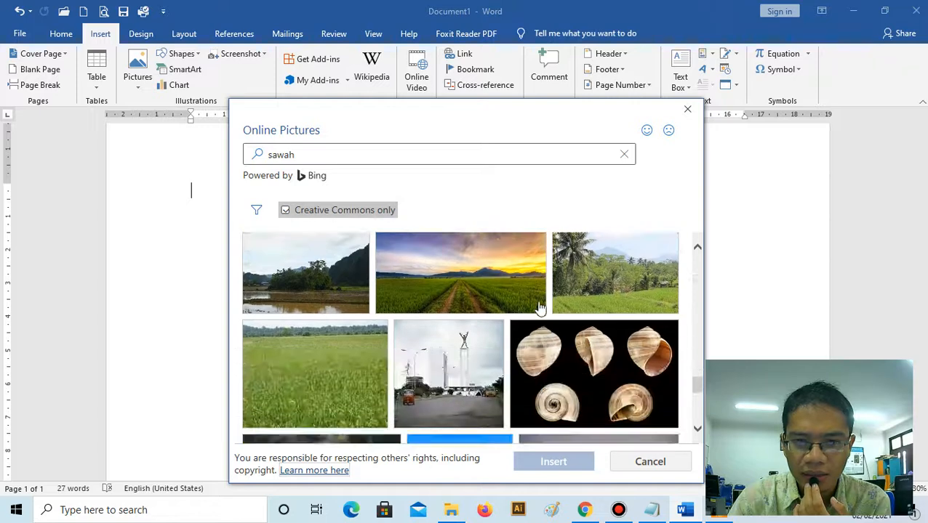
pyautogui.scroll(-1, 540, 309)
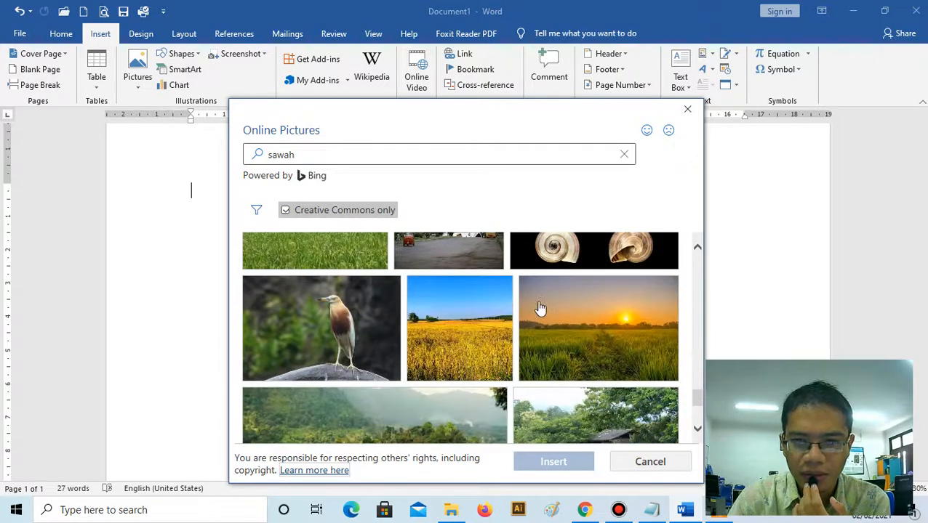
pyautogui.scroll(-5, 540, 309)
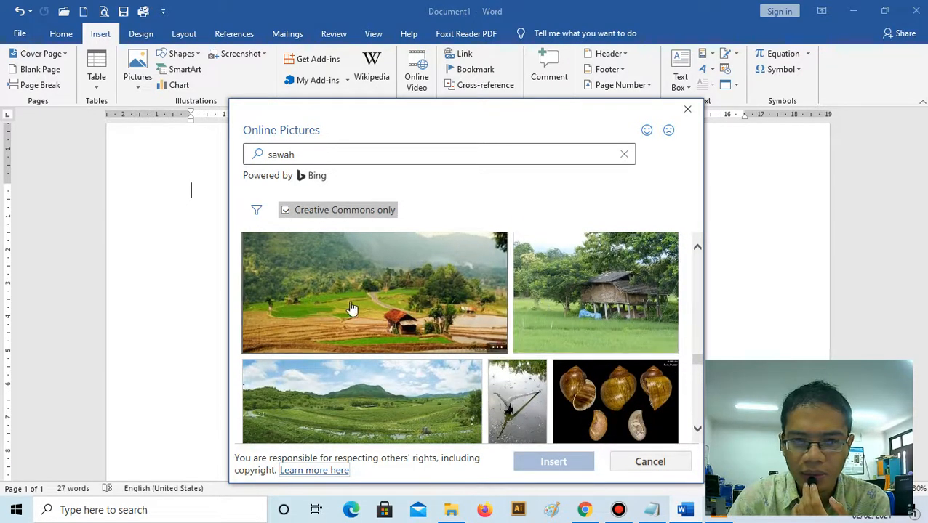
pyautogui.scroll(-3, 386, 269)
pyautogui.scroll(3, 385, 266)
pyautogui.click(391, 290)
pyautogui.click(555, 464)
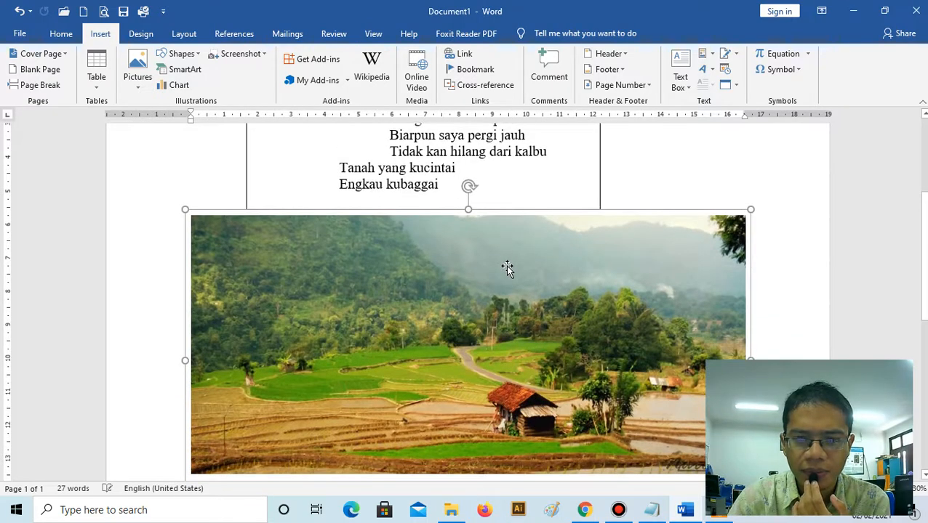
# - Delete the photo attribution and license text below the inserted rice terrace picture
pyautogui.scroll(5, 494, 356)
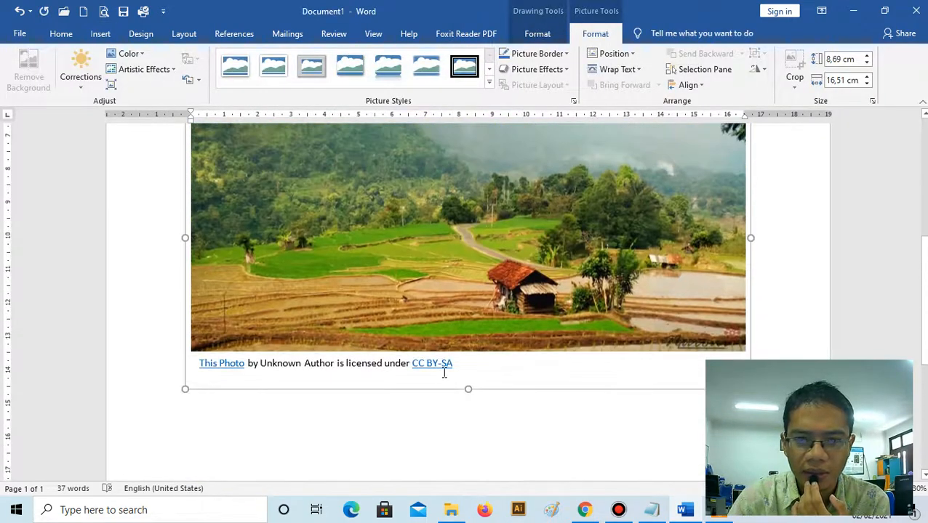
pyautogui.click(437, 365)
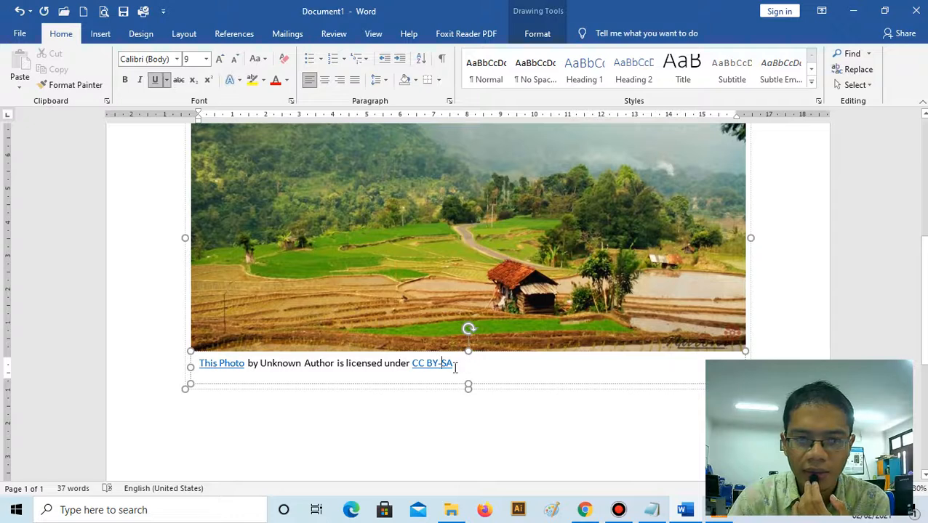
pyautogui.moveTo(214, 364); pyautogui.dragTo(462, 363)
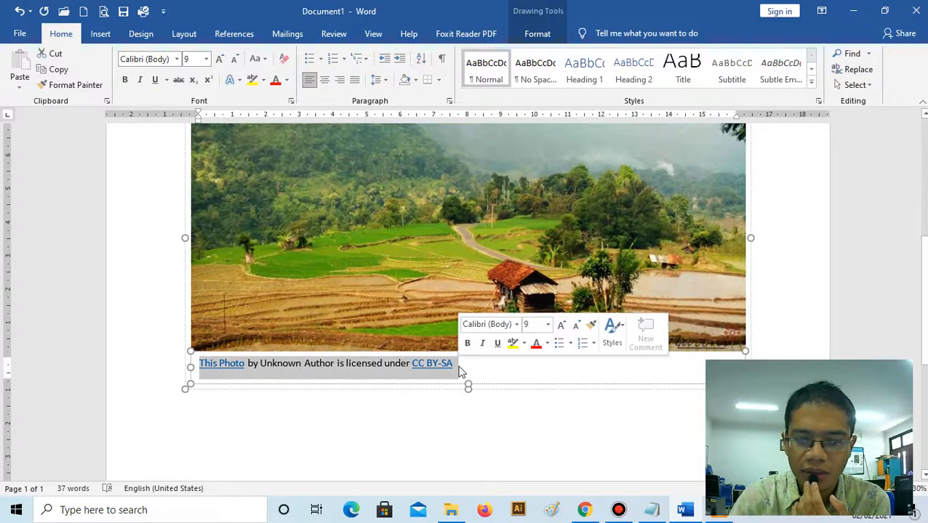
pyautogui.press('Delete')
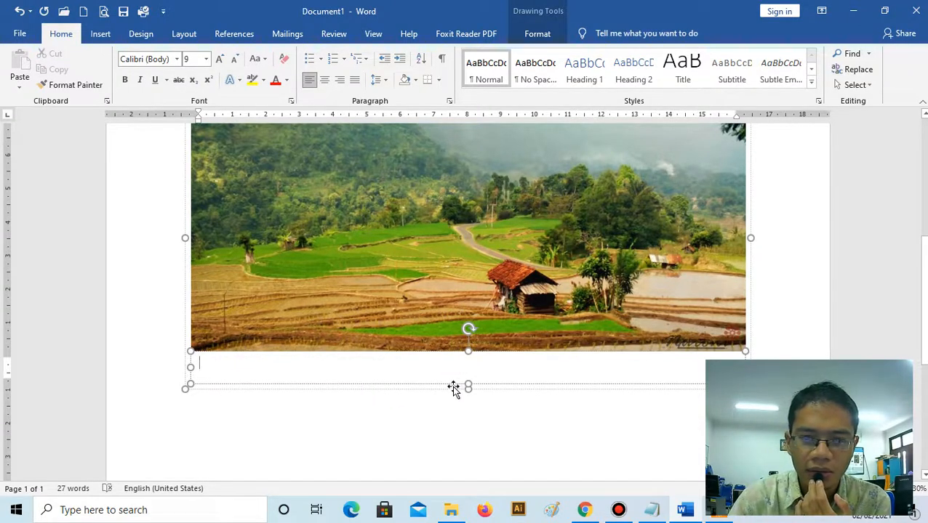
# - Delete the empty caption box below the rice terrace picture
pyautogui.click(453, 389)
pyautogui.press('Delete')
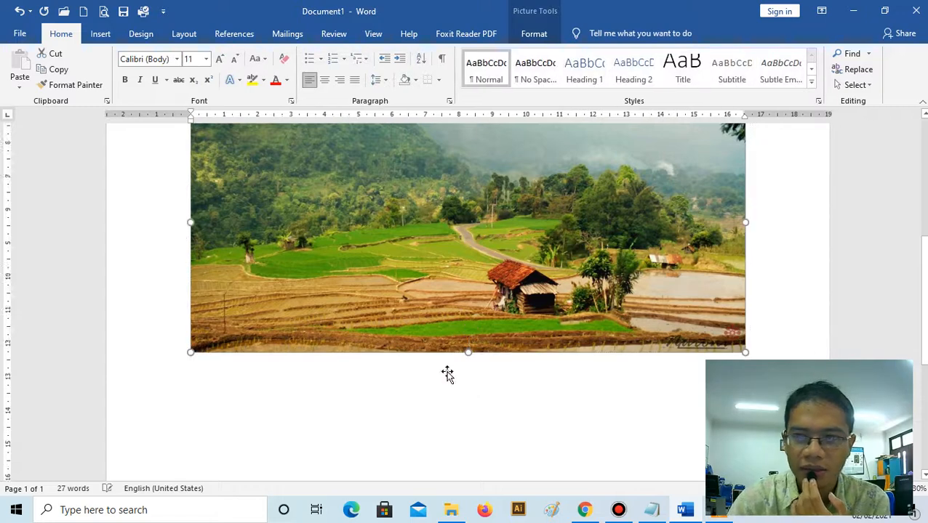
pyautogui.scroll(3, 445, 375)
pyautogui.scroll(-3, 245, 317)
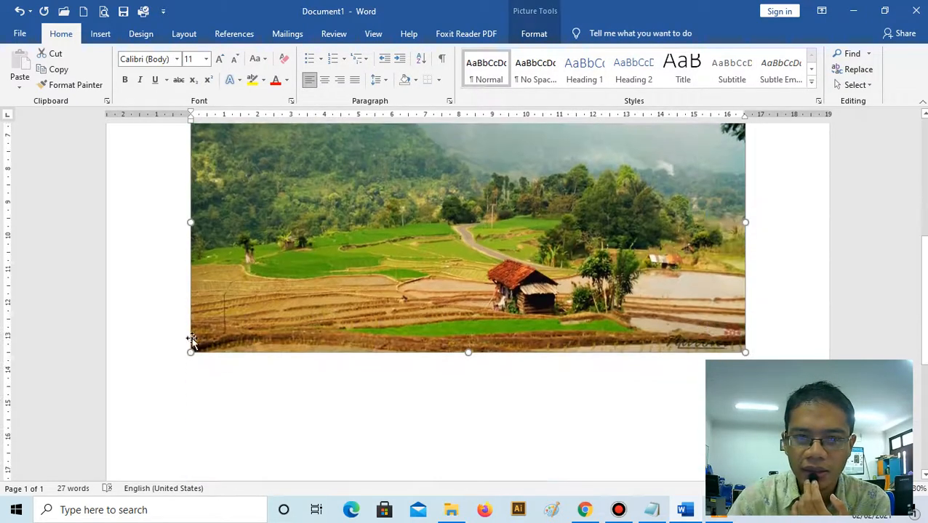
# - Shrink the rice terrace picture proportionally to about 13.41 cm wide and 6.28 cm high
pyautogui.moveTo(323, 314); pyautogui.dragTo(392, 305)
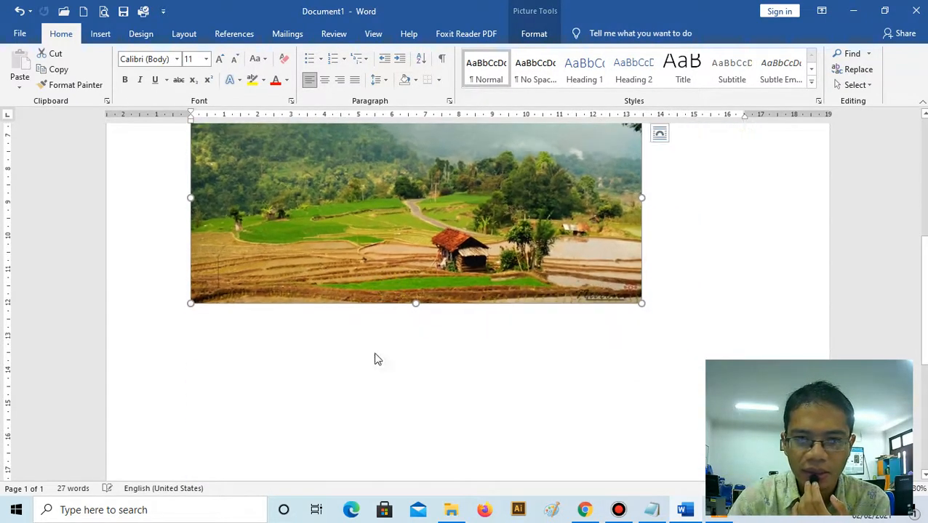
pyautogui.scroll(5, 375, 358)
pyautogui.scroll(-3, 345, 402)
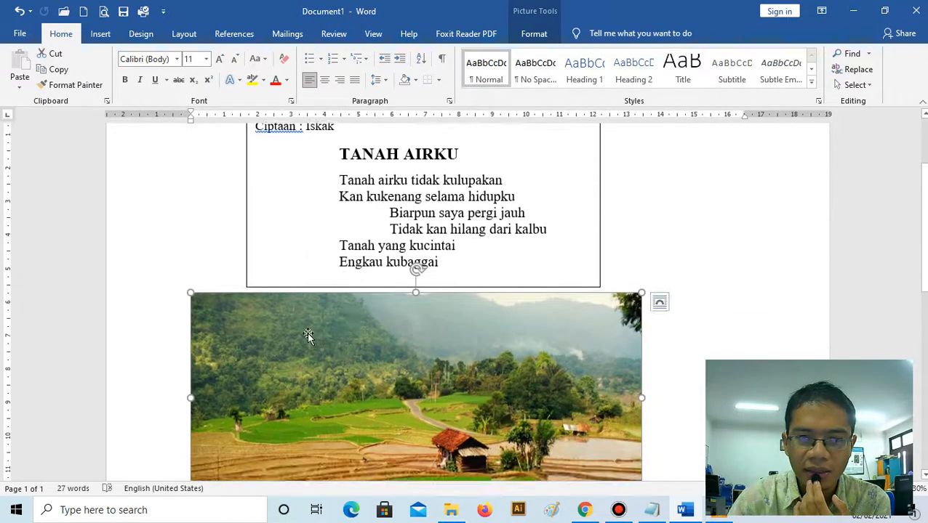
pyautogui.scroll(-1, 310, 336)
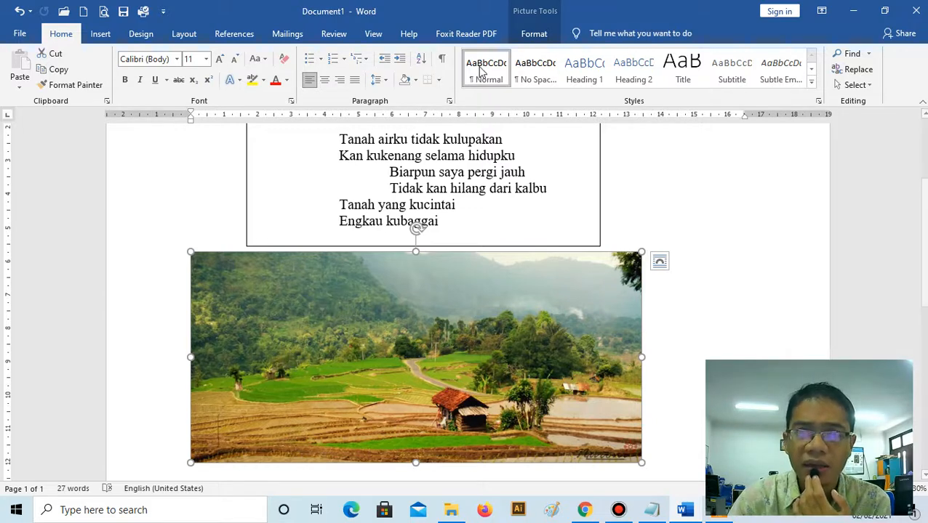
# - Set the rice terrace picture's text wrapping to Behind Text and move it behind the lyrics text box, with their upper-left corners nearly aligned
pyautogui.click(536, 35)
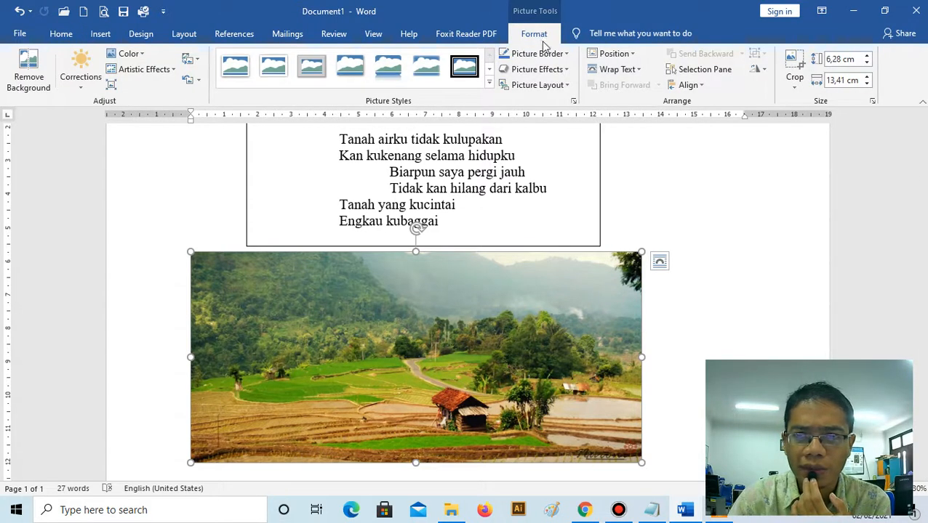
pyautogui.click(618, 69)
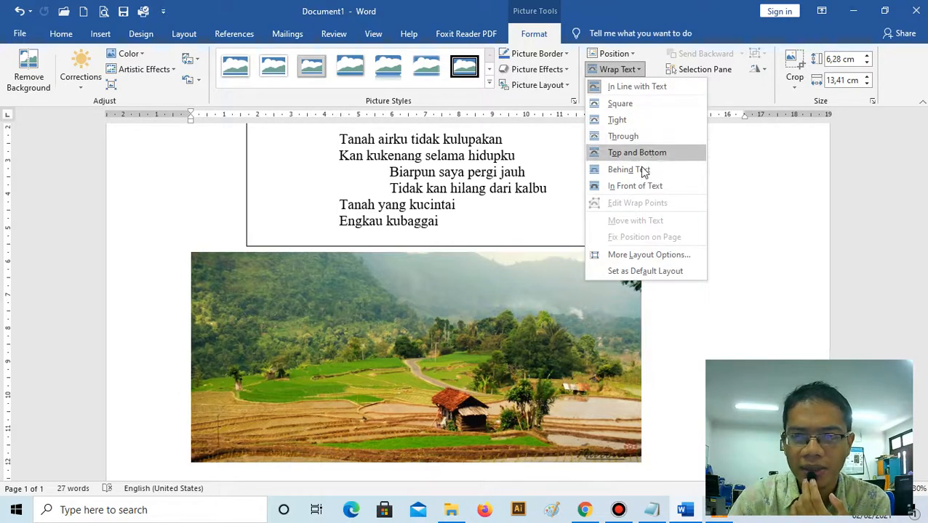
pyautogui.click(618, 169)
pyautogui.scroll(3, 399, 384)
pyautogui.moveTo(429, 428); pyautogui.dragTo(491, 243)
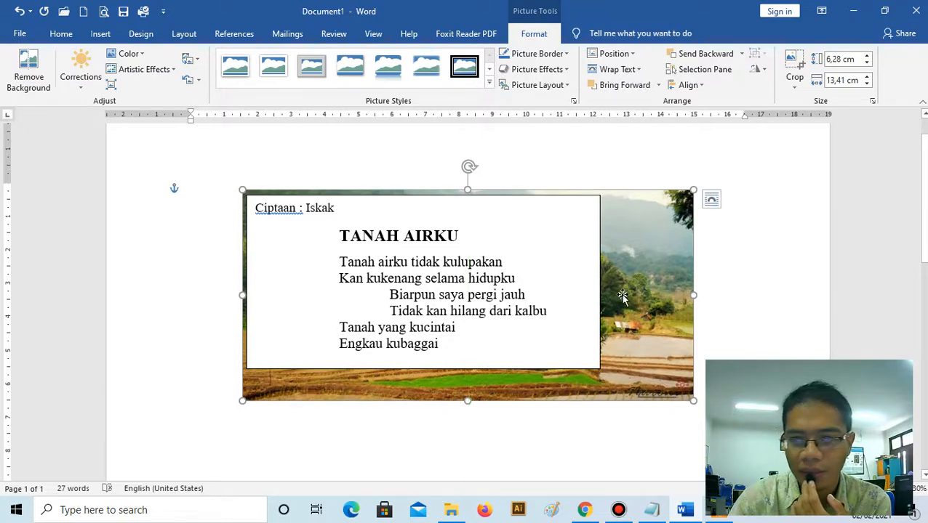
pyautogui.moveTo(651, 282); pyautogui.dragTo(654, 284)
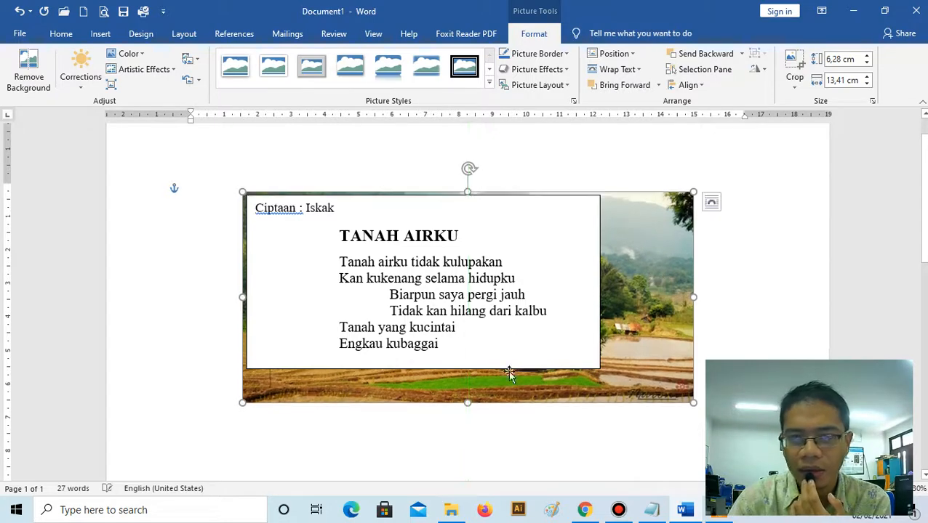
# - Set the lyrics text box to No Fill
pyautogui.click(364, 467)
pyautogui.click(283, 296)
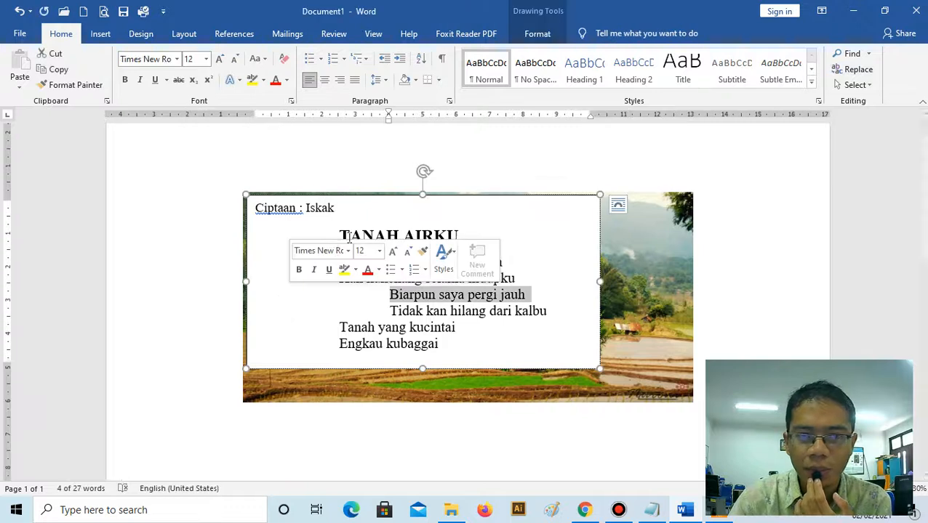
pyautogui.click(542, 202)
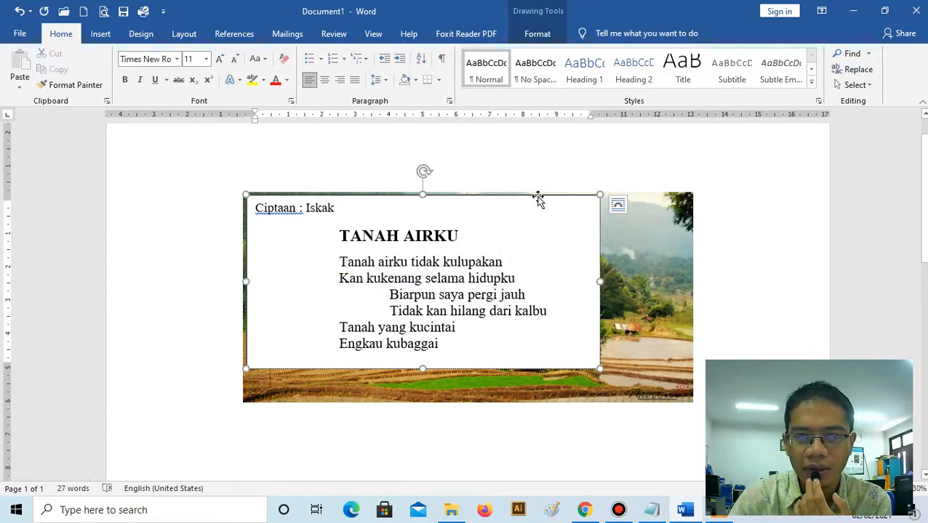
pyautogui.click(538, 197)
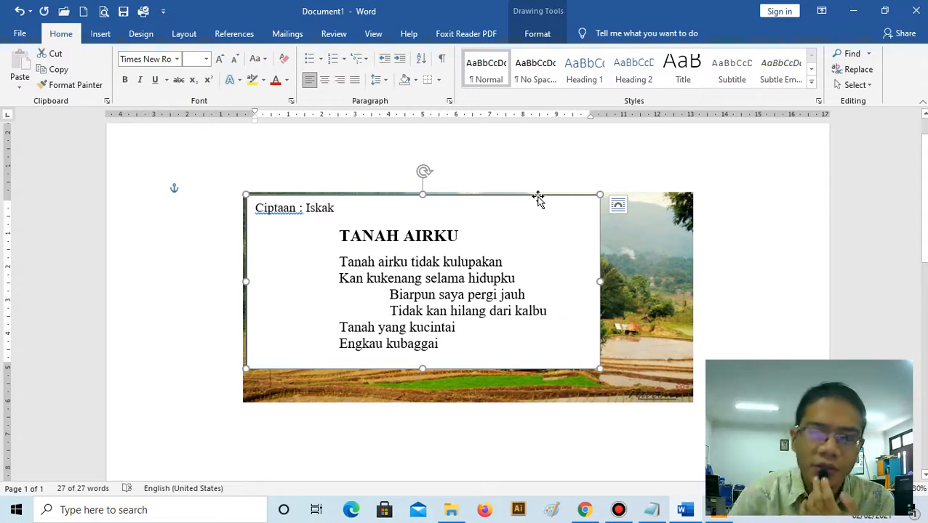
pyautogui.click(536, 33)
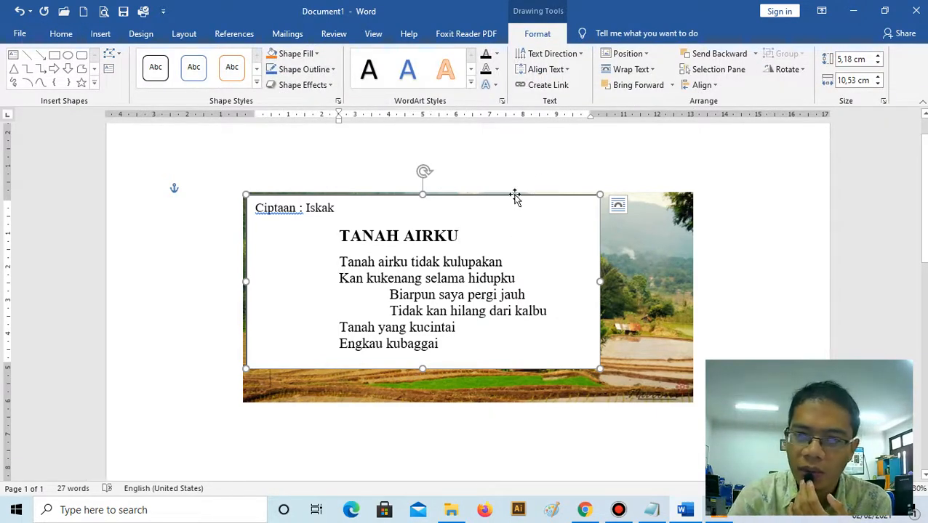
pyautogui.click(306, 56)
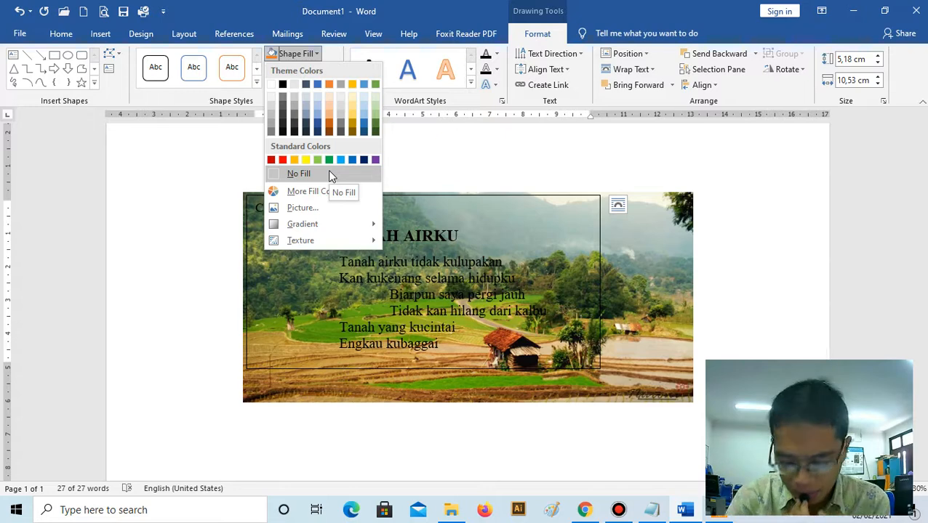
pyautogui.click(328, 173)
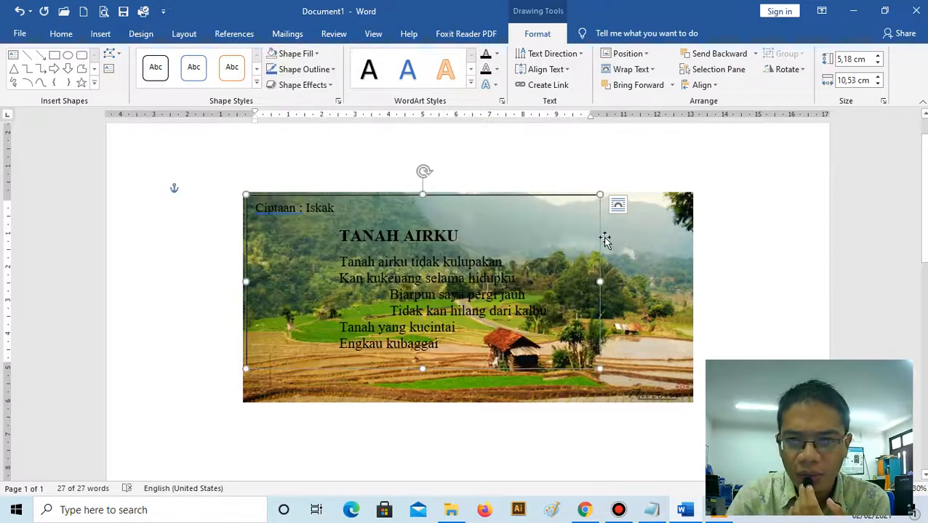
# - Nudge the lyrics text box slightly down and right, set its outline to No Outline, and deselect it
pyautogui.moveTo(600, 242); pyautogui.dragTo(598, 243)
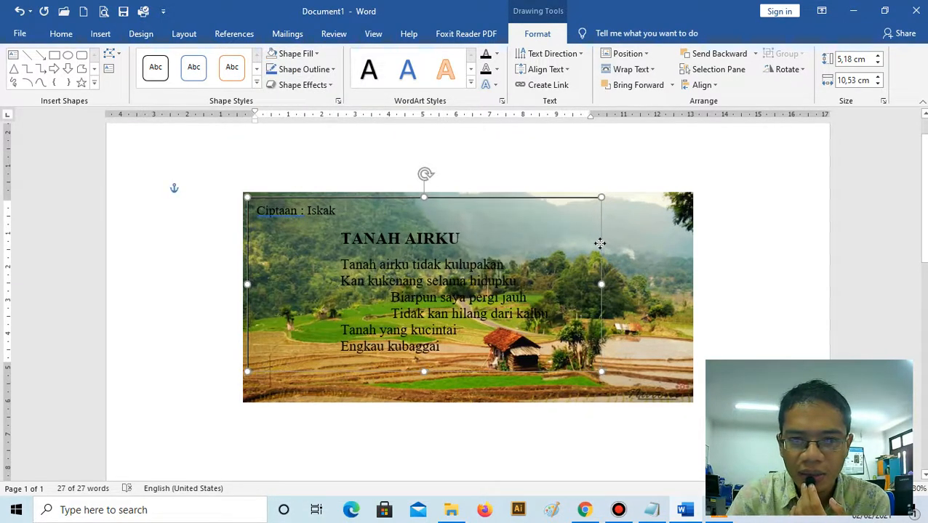
pyautogui.click(318, 73)
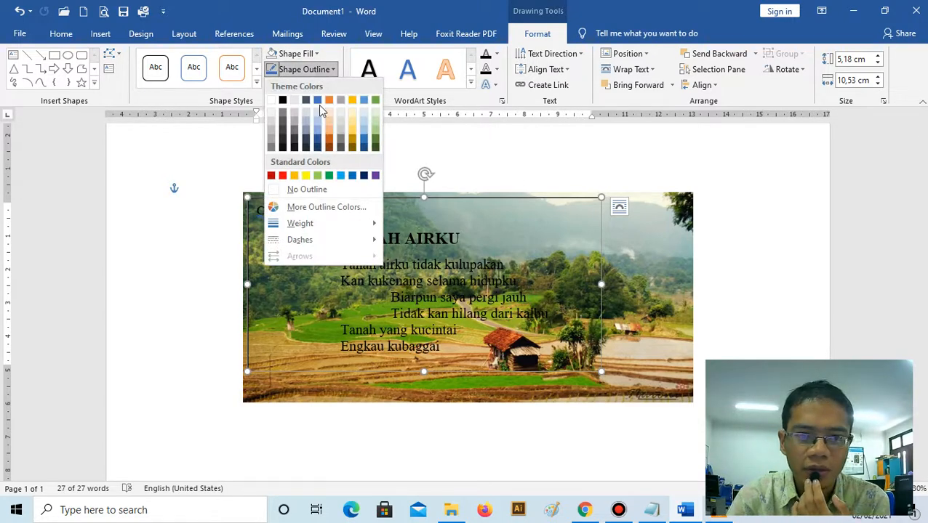
pyautogui.click(338, 190)
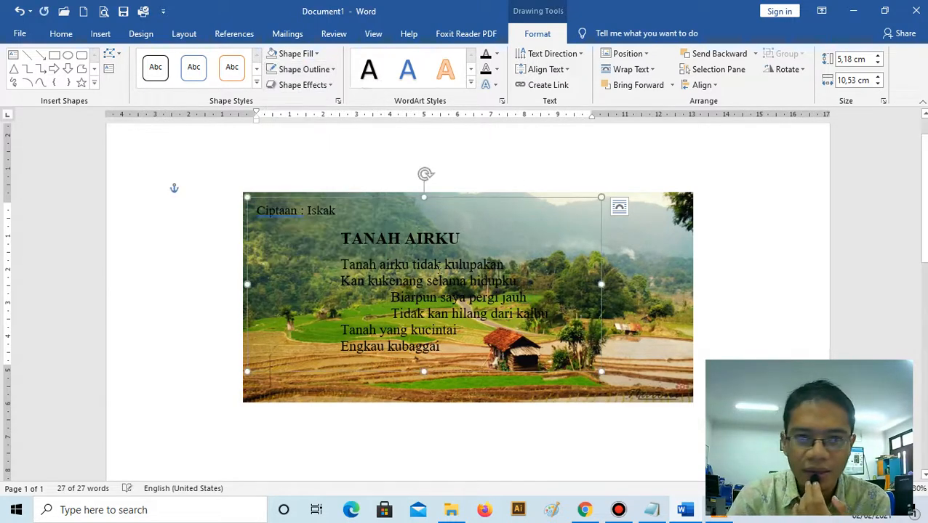
pyautogui.click(457, 163)
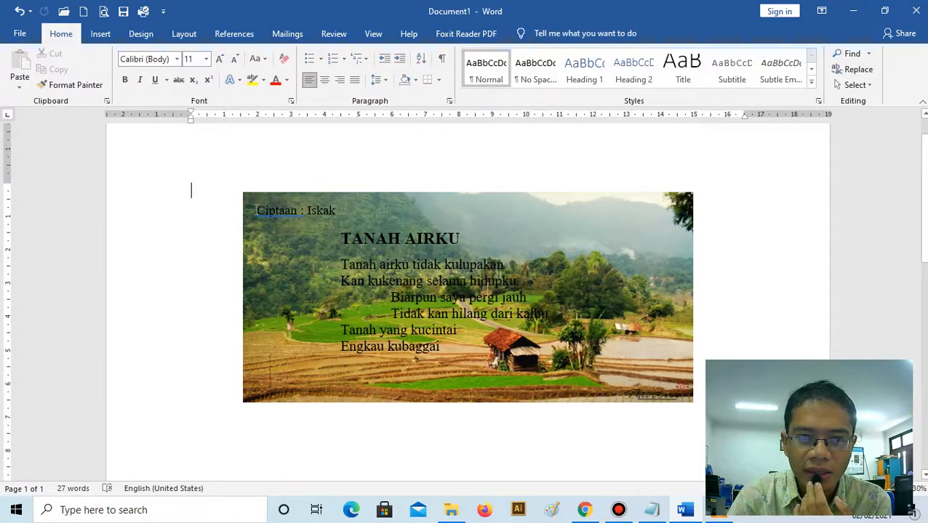
# - Change the font color of all text in the lyrics text box to white
pyautogui.moveTo(255, 207); pyautogui.dragTo(440, 348)
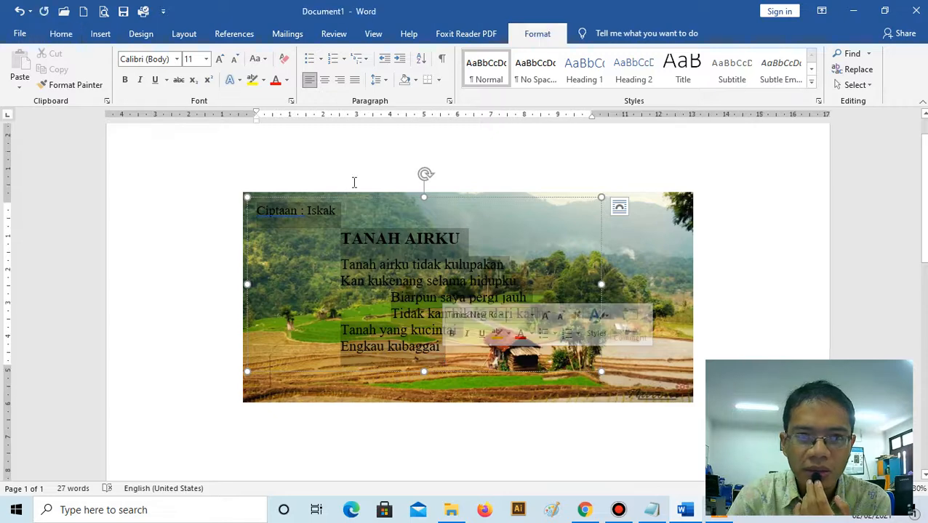
pyautogui.click(53, 34)
pyautogui.click(288, 81)
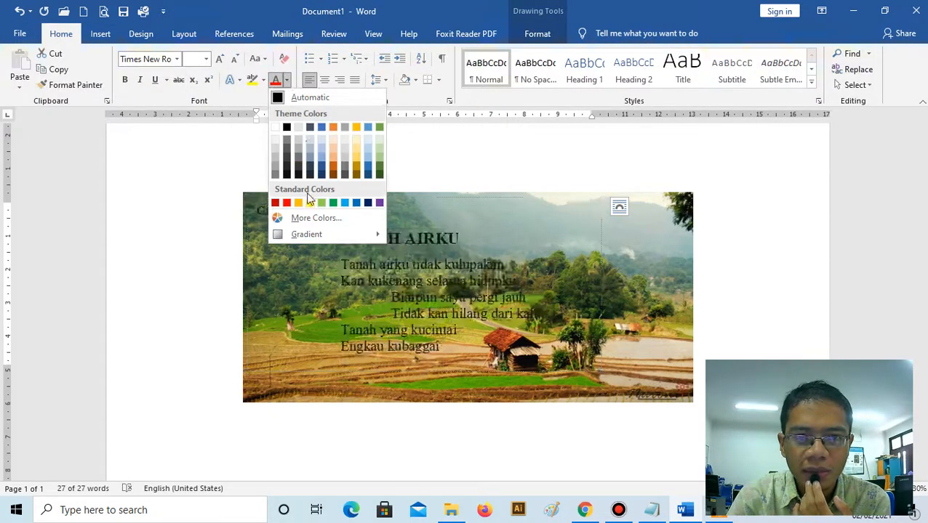
pyautogui.click(275, 128)
pyautogui.click(358, 150)
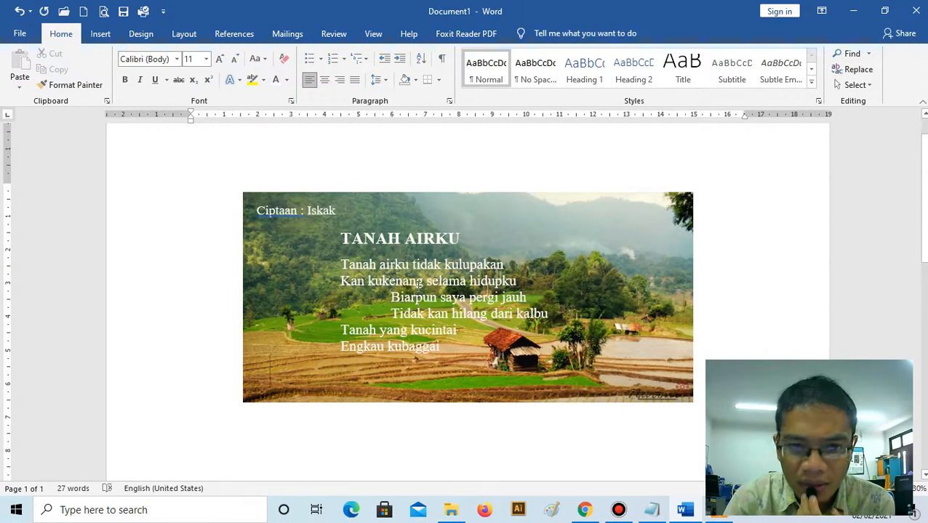
# - Nudge the lyrics text box slightly up and left over the picture, and deselect it
pyautogui.scroll(-1, 498, 224)
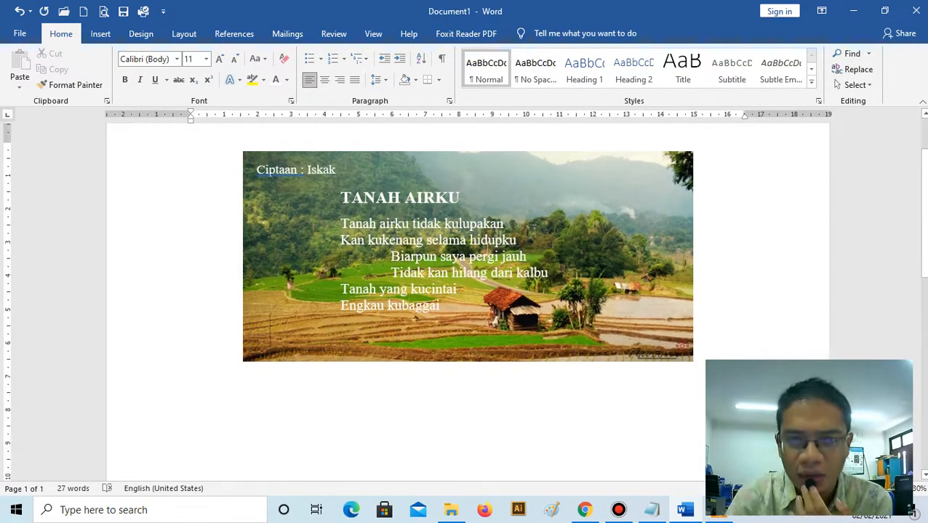
pyautogui.moveTo(466, 155)
pyautogui.mouseDown()
pyautogui.moveTo(552, 153)
pyautogui.moveTo(461, 159)
pyautogui.moveTo(460, 151)
pyautogui.mouseUp()
pyautogui.moveTo(462, 152); pyautogui.dragTo(463, 154)
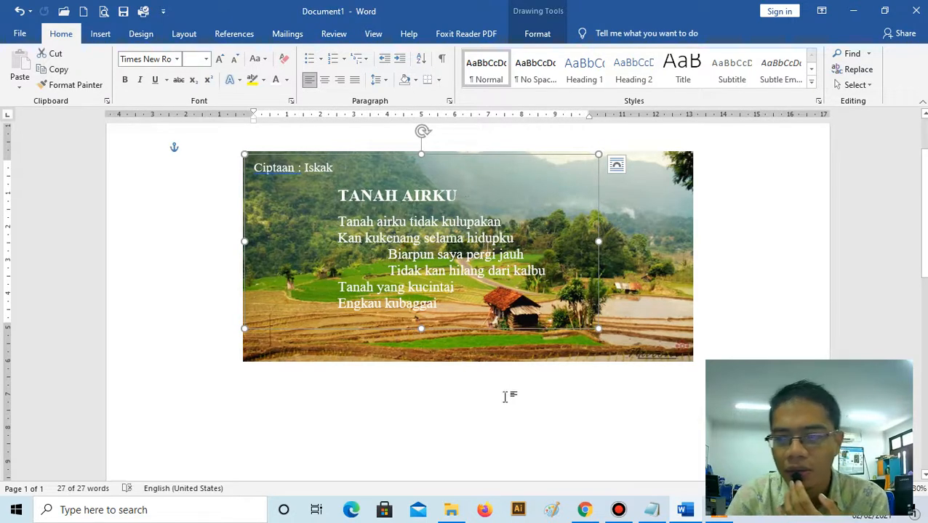
pyautogui.click(474, 405)
# - Enlarge the rice terrace picture proportionally from its lower-right corner to about 14.7 cm wide, and deselect it
pyautogui.click(670, 329)
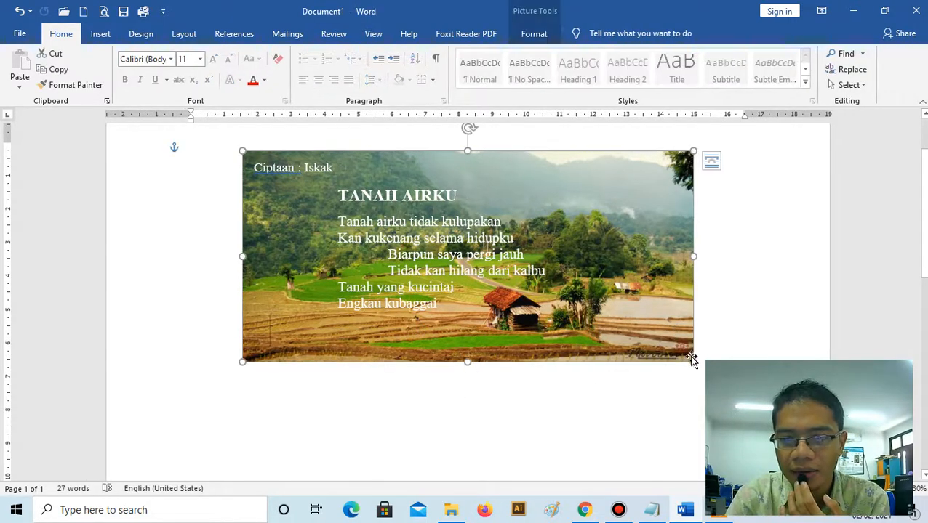
pyautogui.moveTo(689, 362); pyautogui.dragTo(735, 382)
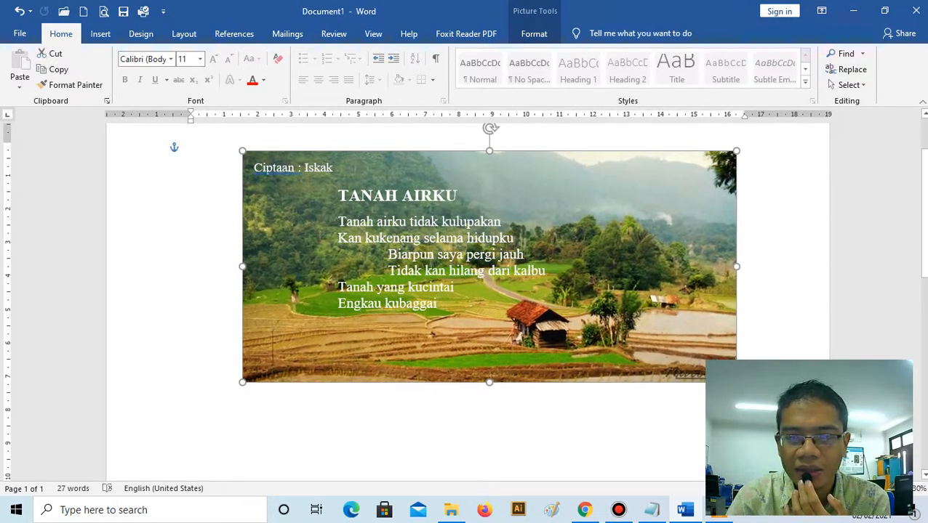
pyautogui.click(400, 396)
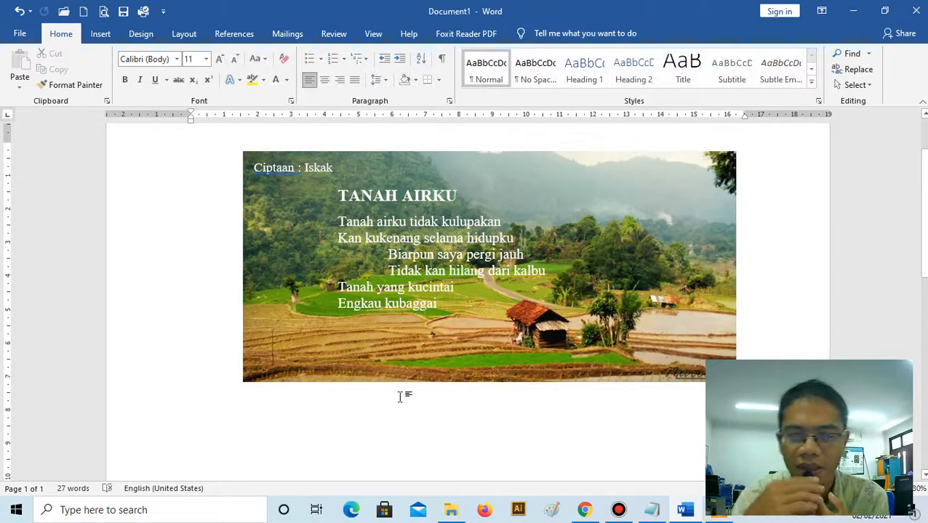
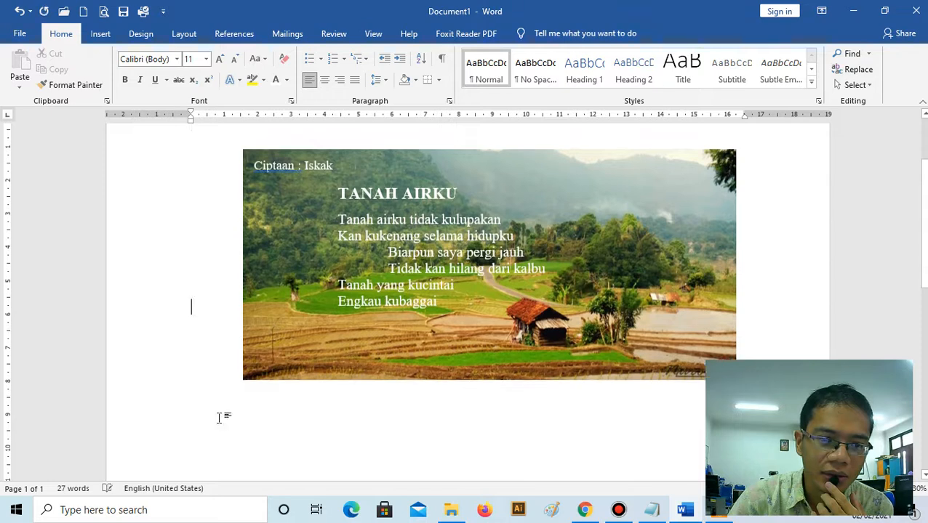
# - Insert a Simple Text Box from the built-in gallery on the page with the rice field picture
pyautogui.doubleClick(211, 417)
pyautogui.scroll(-3, 246, 317)
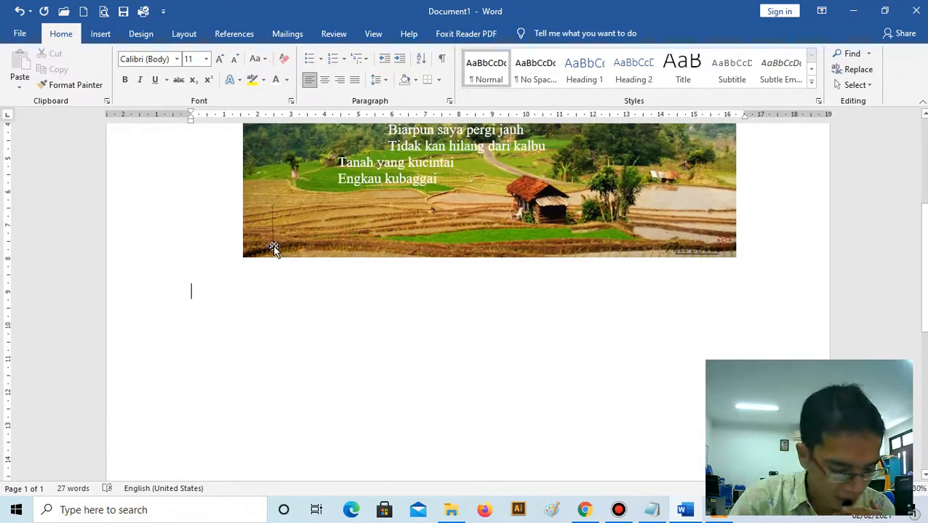
pyautogui.click(101, 35)
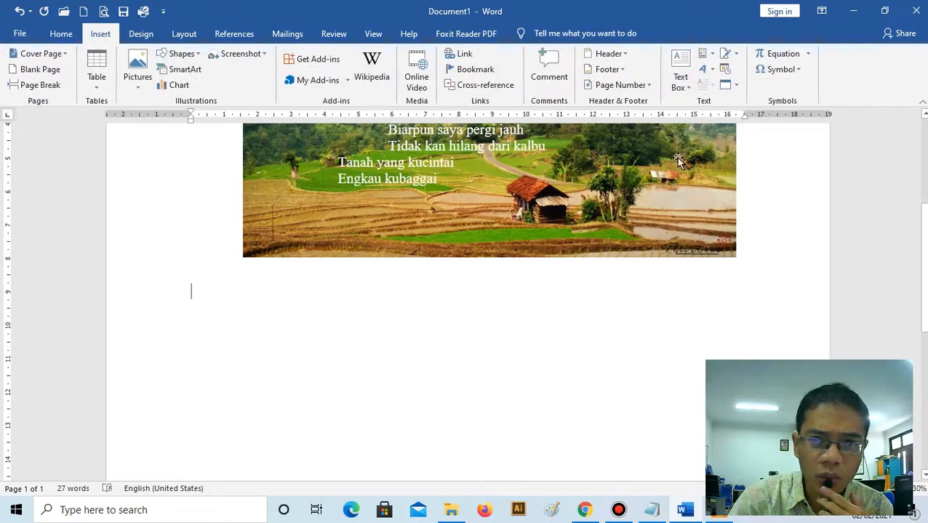
pyautogui.click(680, 64)
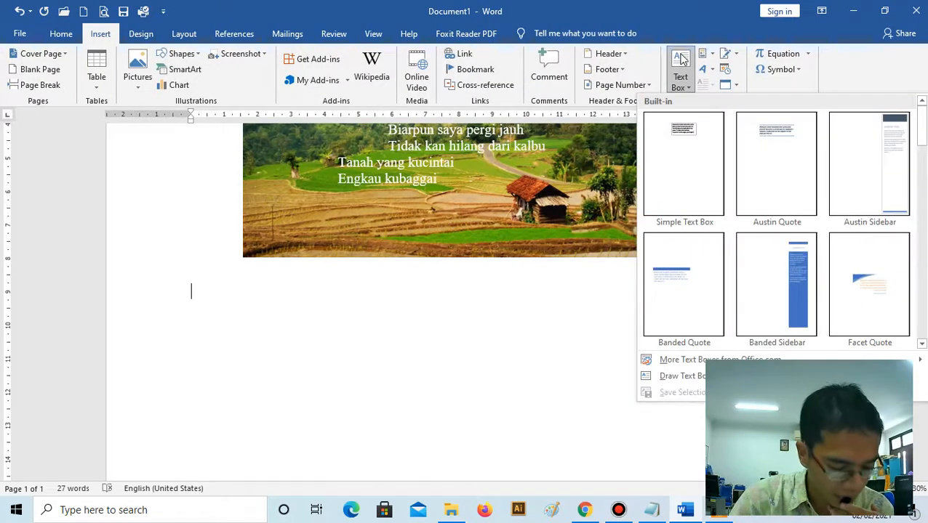
pyautogui.click(683, 165)
pyautogui.scroll(2, 414, 282)
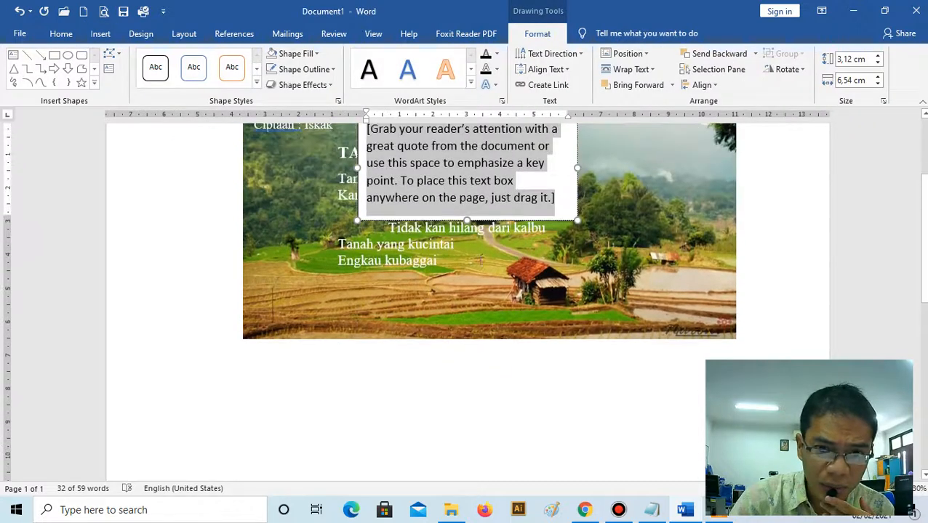
# - Move the new text box below the picture, near its left edge, and enlarge it to about 11.54 by 5.1 cm
pyautogui.moveTo(439, 218); pyautogui.dragTo(439, 462)
pyautogui.moveTo(415, 521); pyautogui.dragTo(387, 480)
pyautogui.scroll(-3, 406, 356)
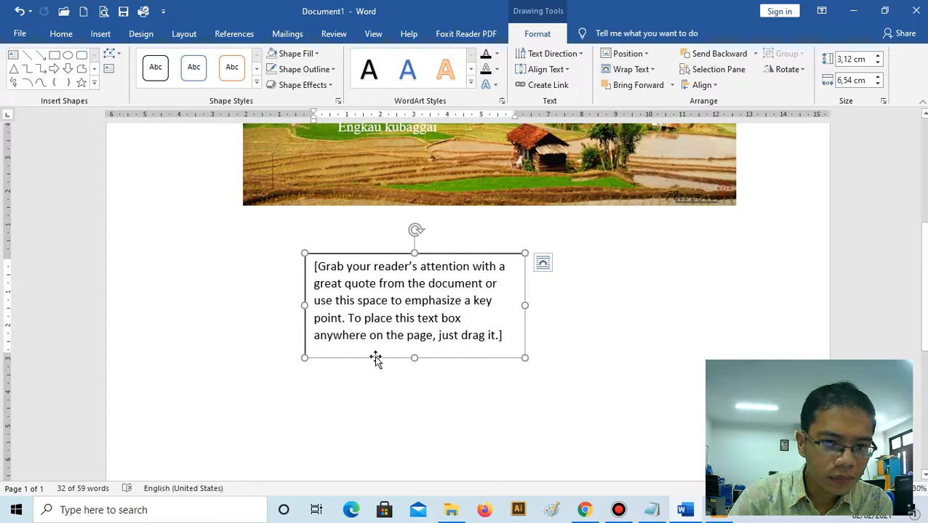
pyautogui.moveTo(375, 358); pyautogui.dragTo(313, 356)
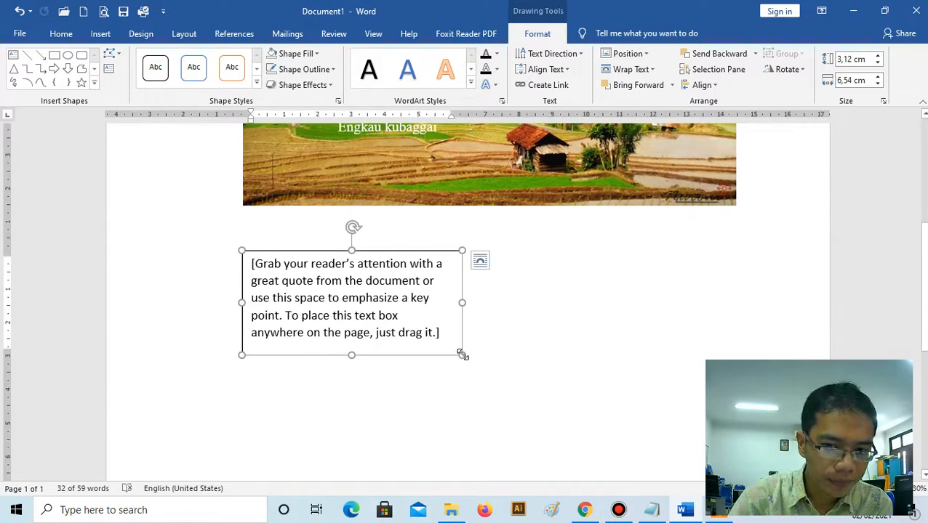
pyautogui.moveTo(462, 355); pyautogui.dragTo(629, 420)
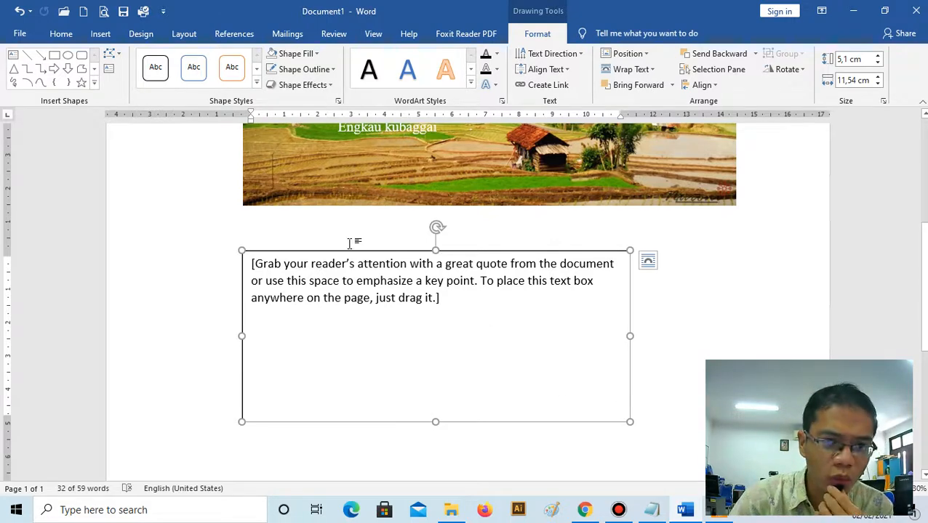
# - Change the font of the text box's placeholder text to Rockwell
pyautogui.click(65, 35)
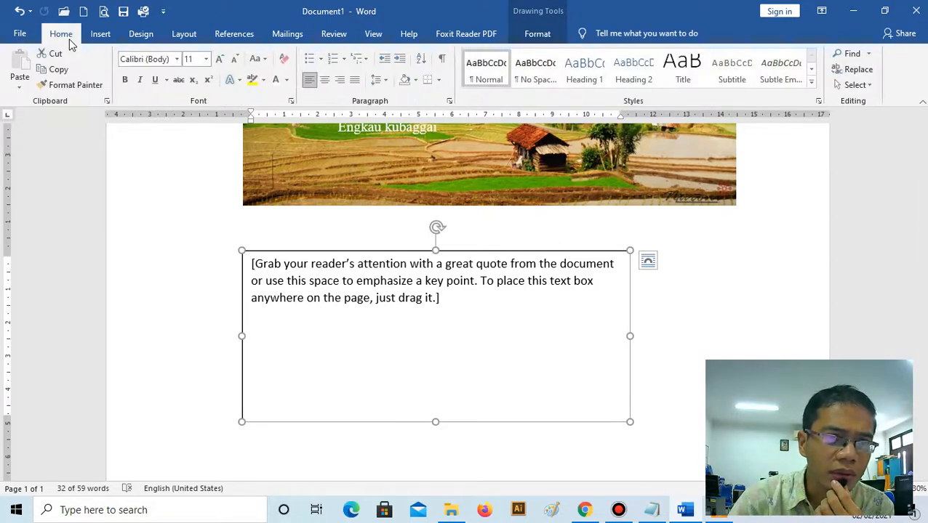
pyautogui.click(178, 60)
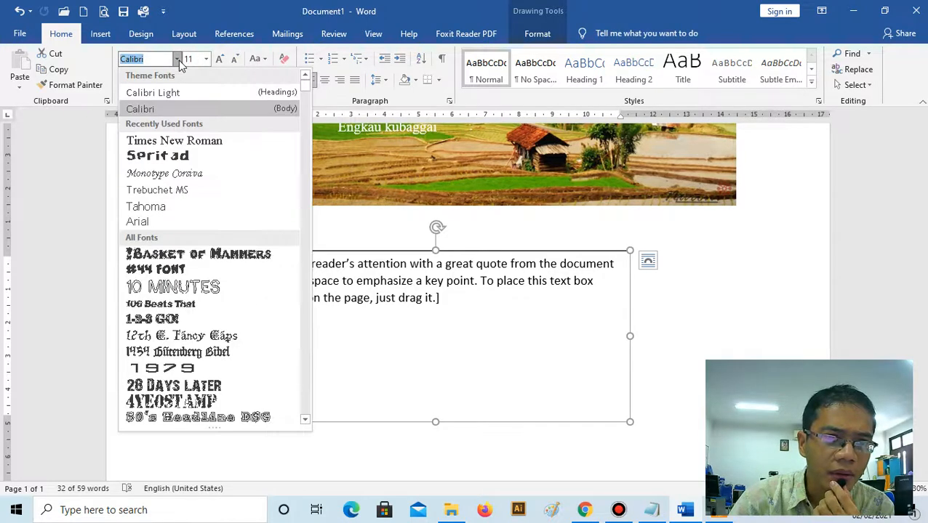
pyautogui.write('R')
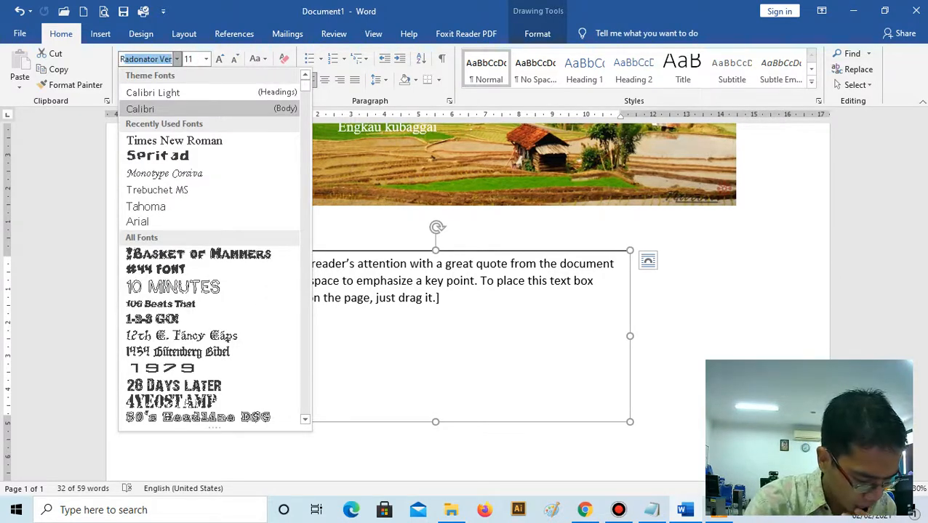
pyautogui.write('ock')
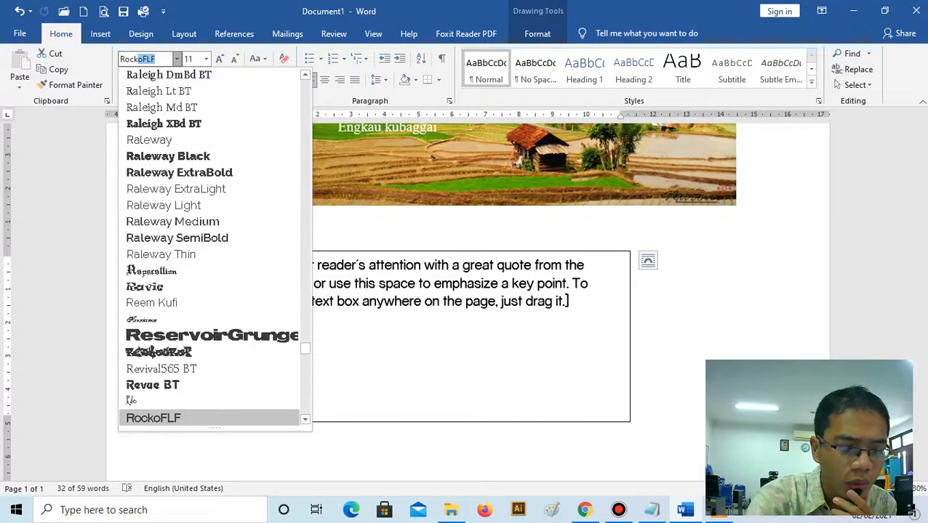
pyautogui.write('well')
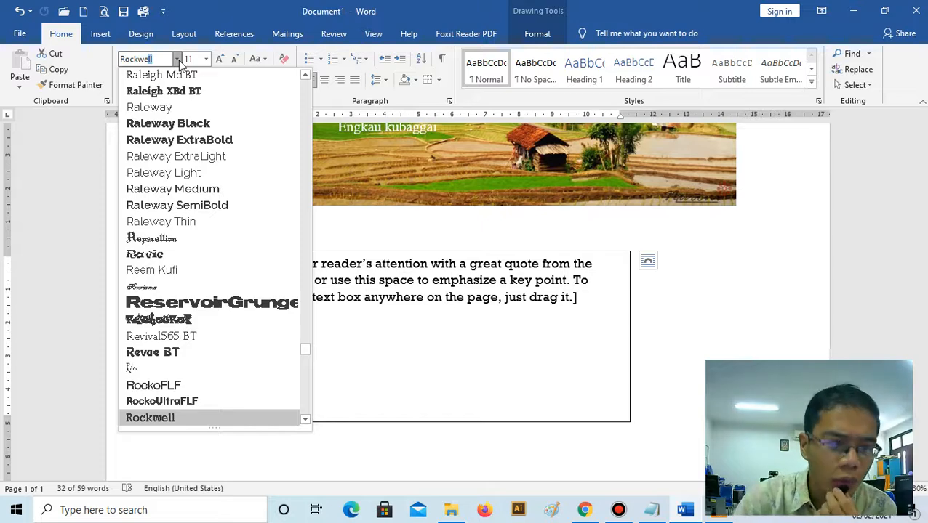
pyautogui.click(202, 418)
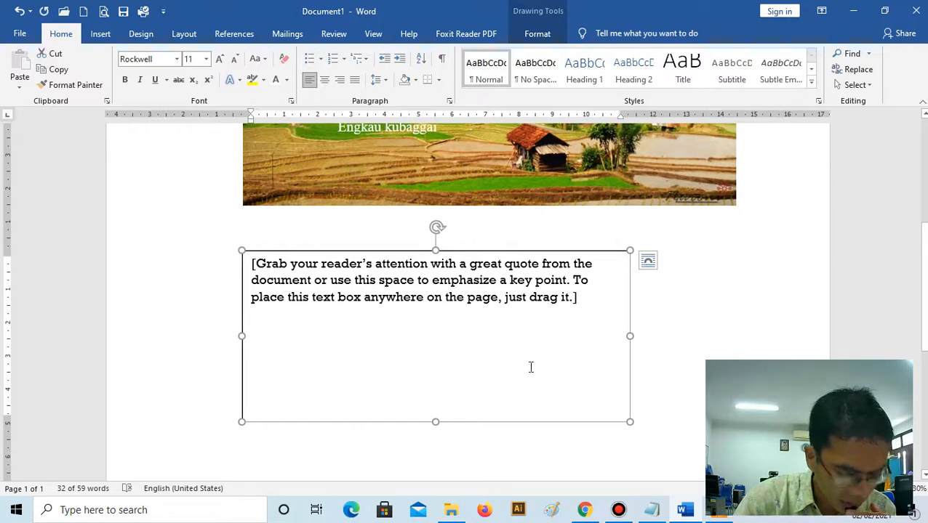
# - Replace the placeholder text with "SELAMATKAN BUMI KITA"
pyautogui.click(537, 332)
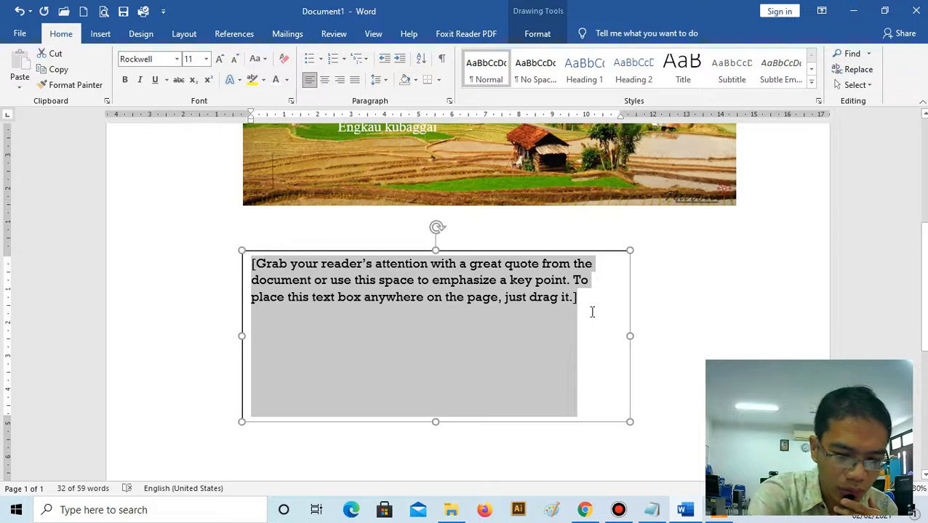
pyautogui.write('SELA')
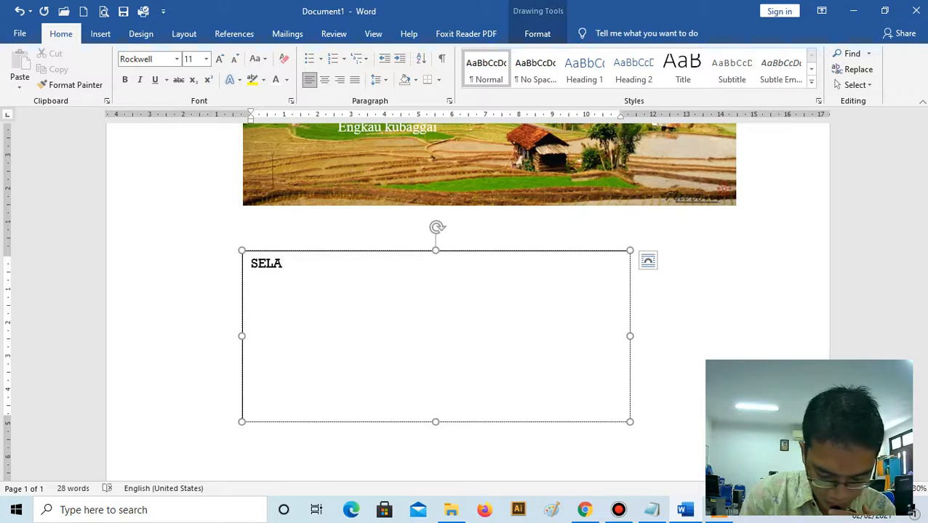
pyautogui.write('MA')
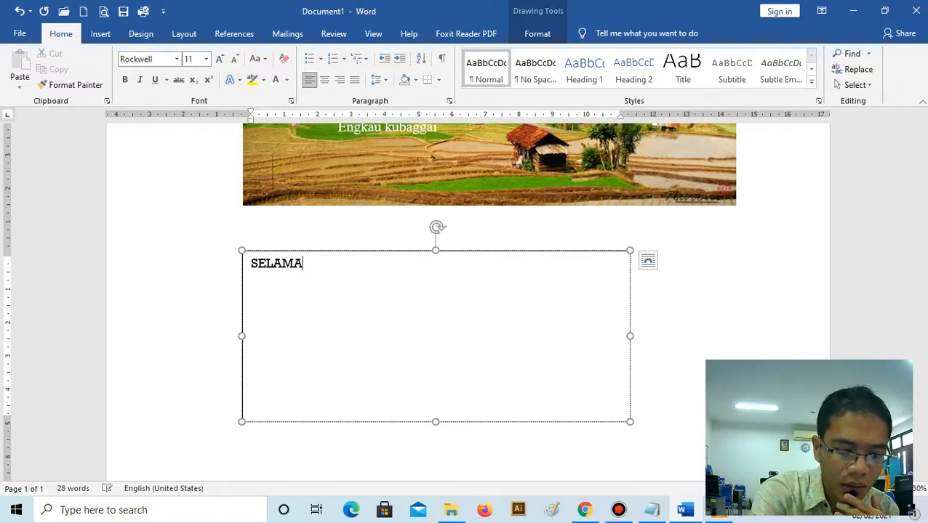
pyautogui.write('TKAN B')
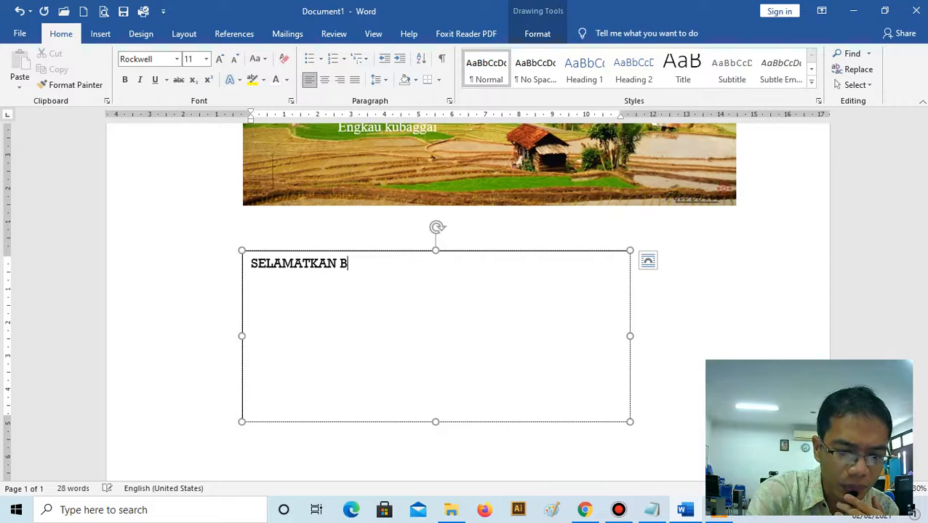
pyautogui.write('UMI KIT')
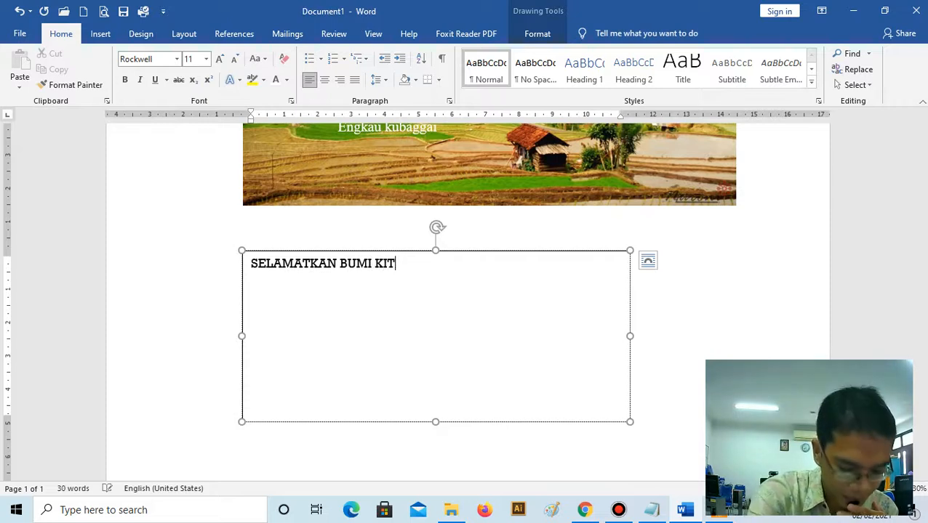
pyautogui.write('A')
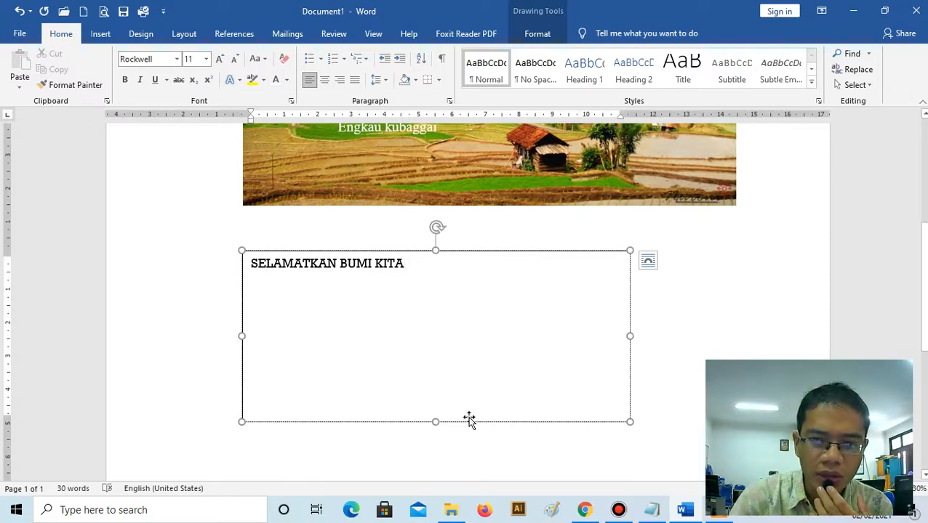
# - Reduce the text box's height and width, and split its text so each of the three words stands on its own line
pyautogui.moveTo(435, 422); pyautogui.dragTo(434, 381)
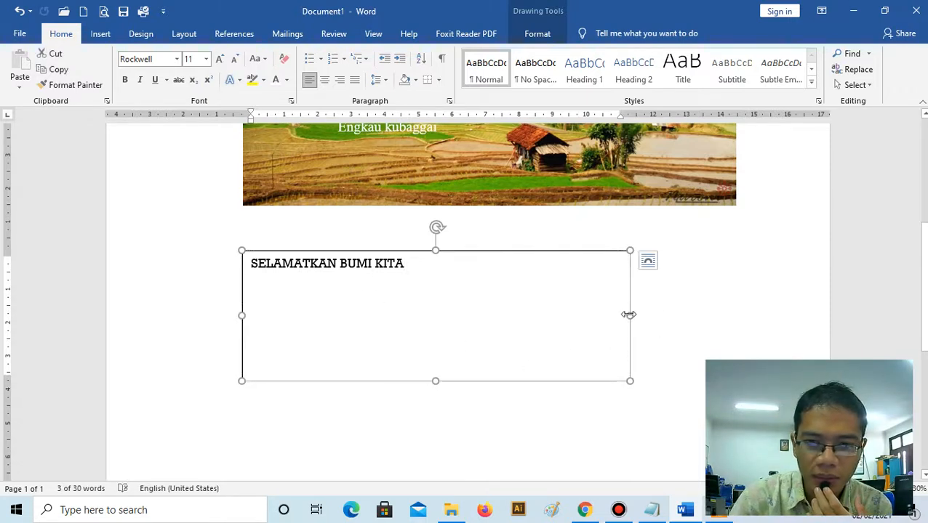
pyautogui.moveTo(629, 315); pyautogui.dragTo(472, 292)
pyautogui.click(339, 263)
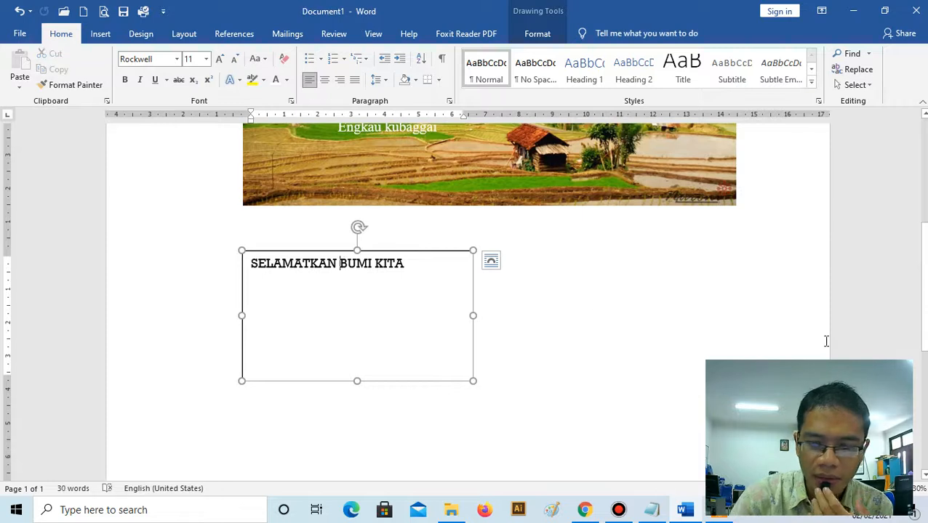
pyautogui.press('Return')
pyautogui.press('Return')
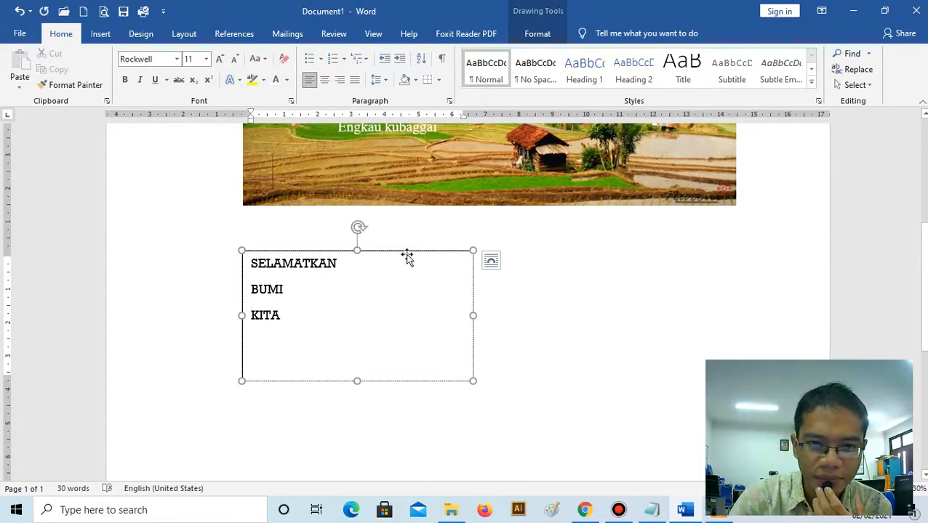
# - Shift the text box slightly right and enlarge it a little, and set the left indent of all its text to 1 cm
pyautogui.moveTo(406, 253); pyautogui.dragTo(432, 247)
pyautogui.moveTo(499, 374); pyautogui.dragTo(539, 395)
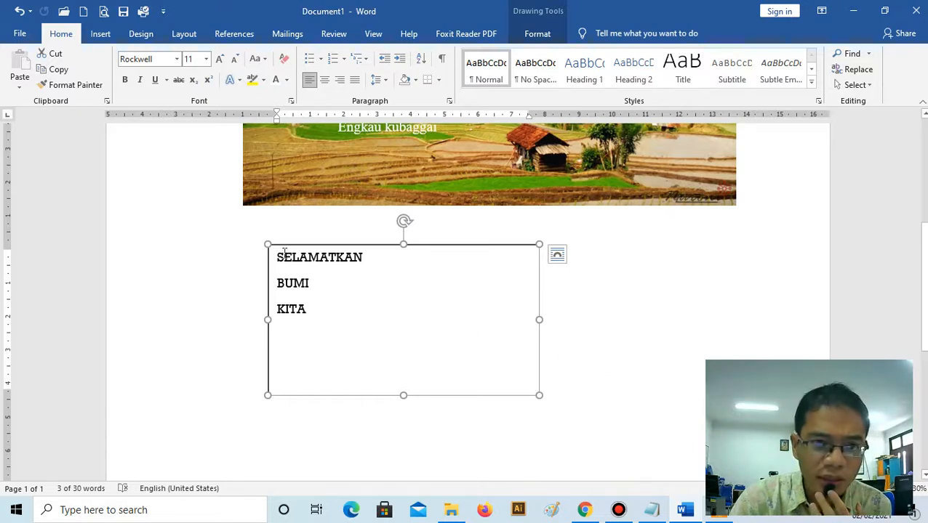
pyautogui.hotkey('ctrl', 'a')
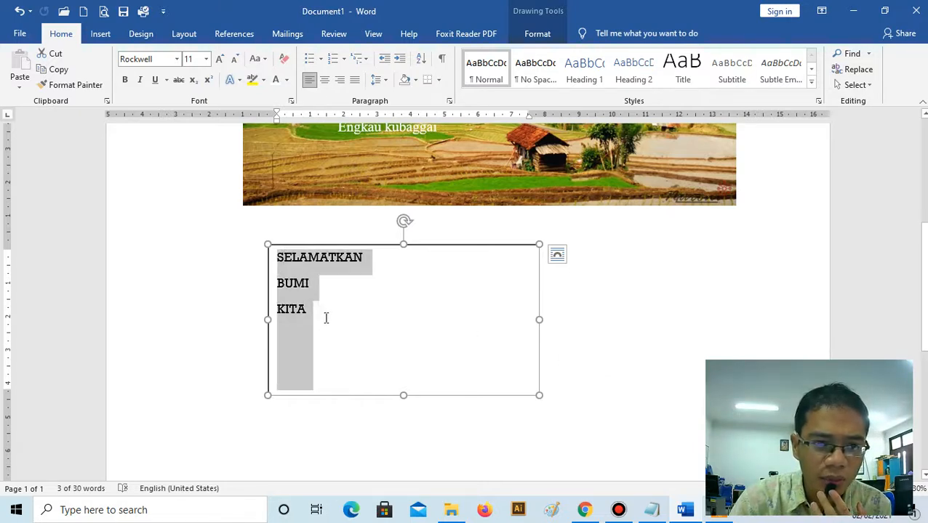
pyautogui.click(378, 80)
pyautogui.click(421, 195)
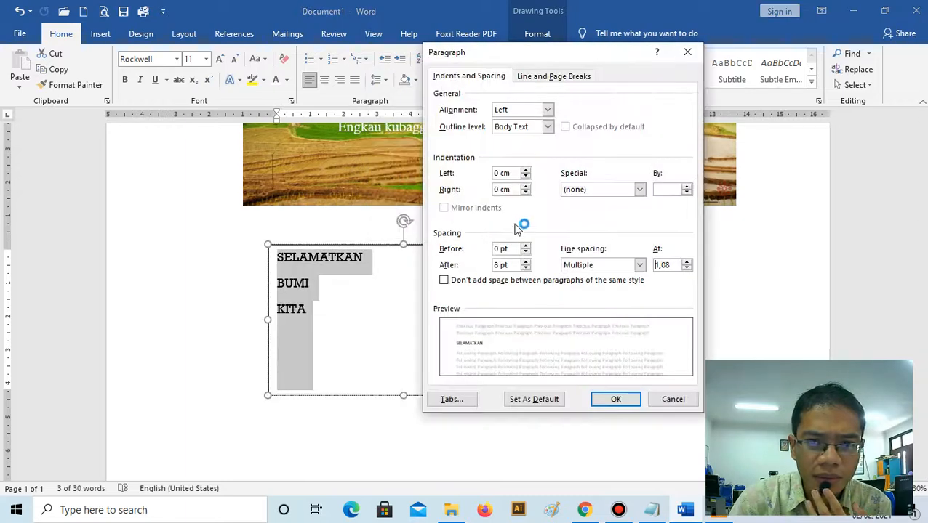
pyautogui.doubleClick(505, 172)
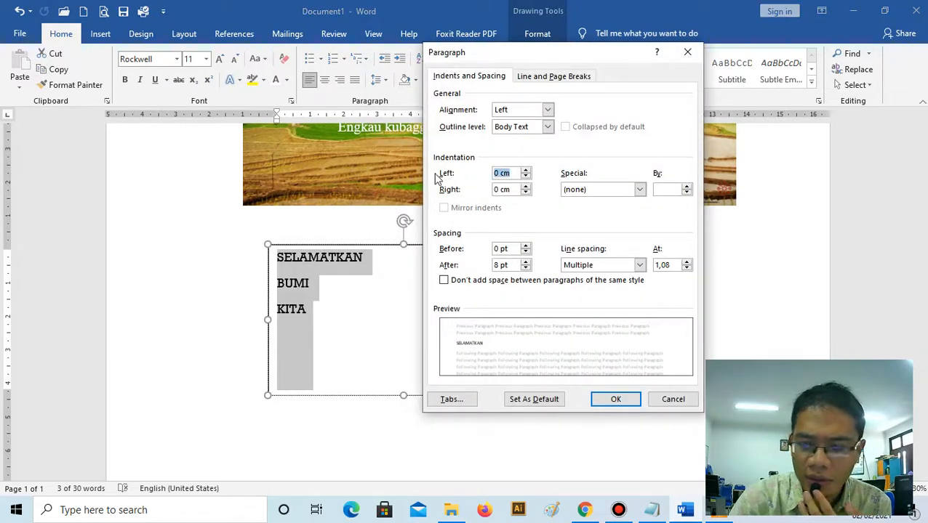
pyautogui.write('1')
pyautogui.click(617, 402)
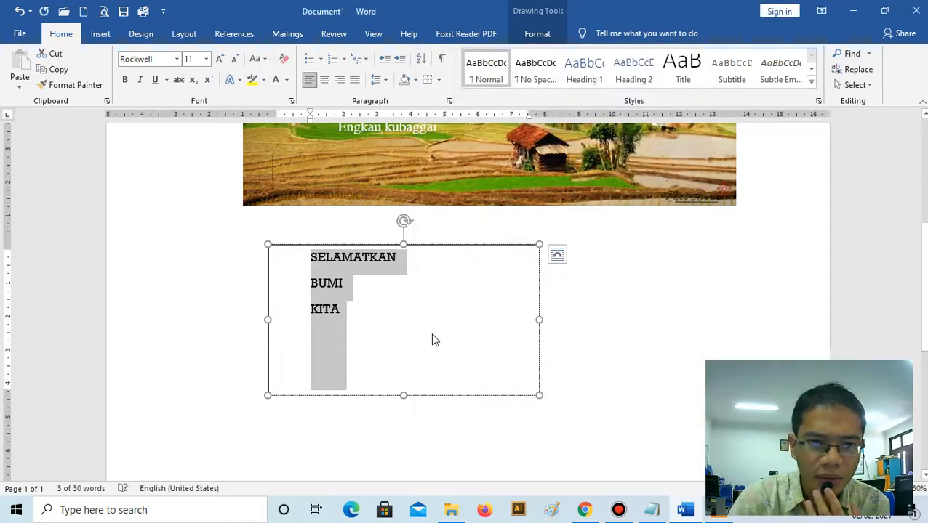
# - Set the three words to font size 24 and enlarge the text box to about 12.31 cm wide
pyautogui.click(431, 337)
pyautogui.moveTo(575, 318); pyautogui.dragTo(588, 319)
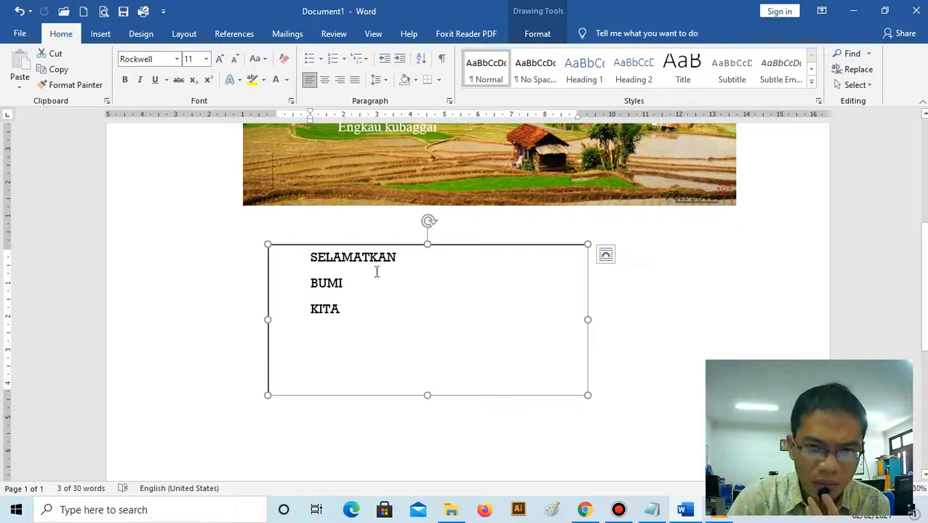
pyautogui.moveTo(307, 256); pyautogui.dragTo(354, 323)
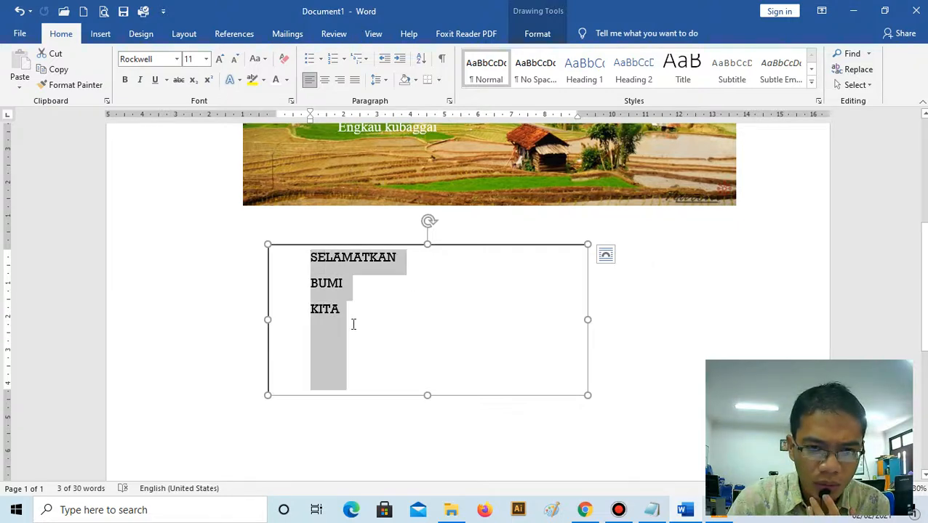
pyautogui.click(207, 59)
pyautogui.click(189, 202)
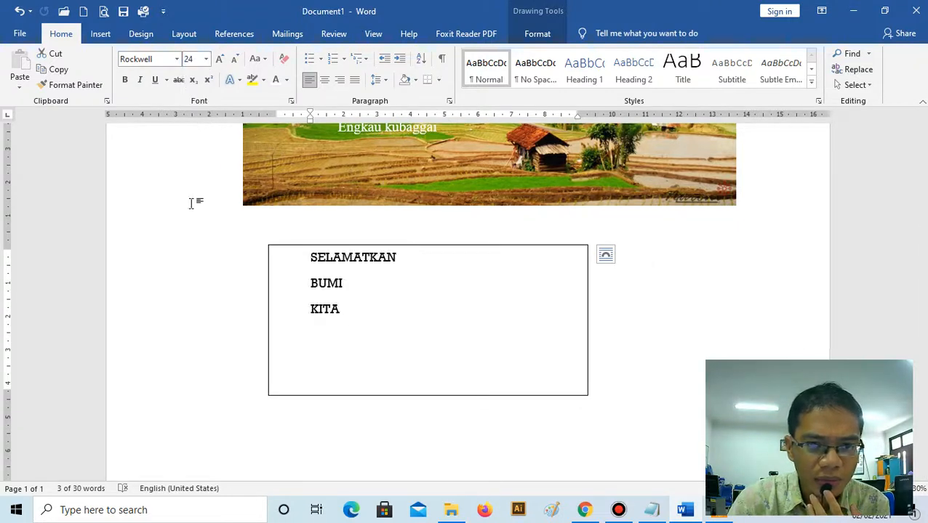
pyautogui.moveTo(587, 396); pyautogui.dragTo(681, 415)
# - Increase the line spacing of all three words in the text box
pyautogui.moveTo(310, 265); pyautogui.dragTo(397, 354)
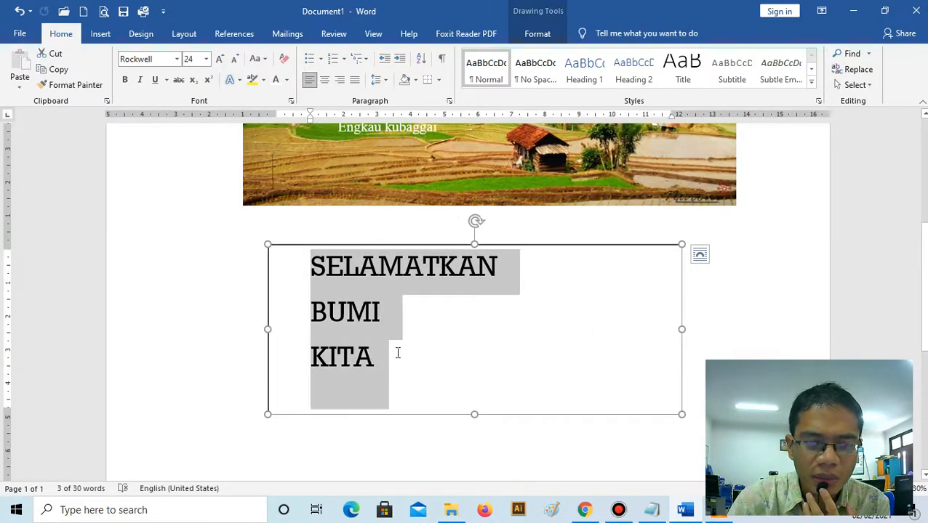
pyautogui.click(379, 80)
pyautogui.click(397, 131)
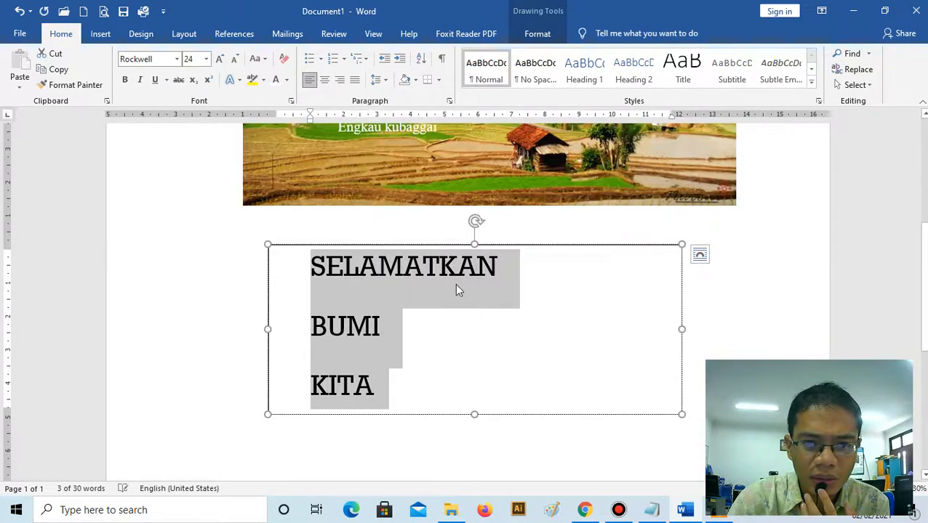
# - Extend the text box to about 5.45 cm high and move it slightly up and left, just below the picture
pyautogui.click(457, 275)
pyautogui.moveTo(474, 414); pyautogui.dragTo(475, 427)
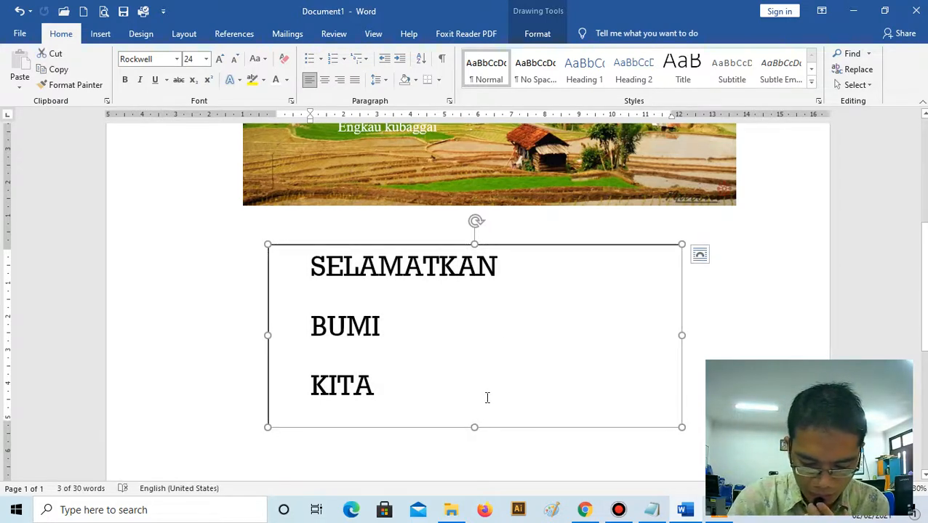
pyautogui.moveTo(544, 244); pyautogui.dragTo(518, 220)
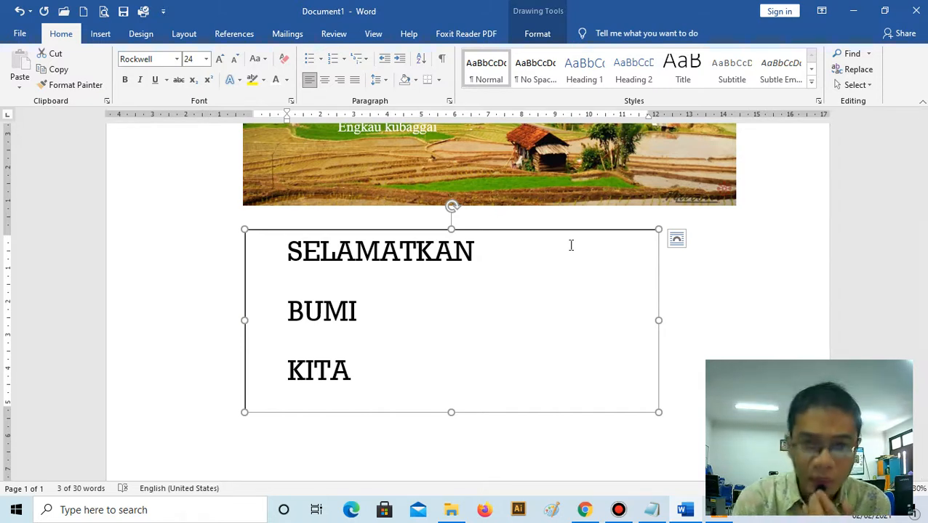
pyautogui.click(538, 36)
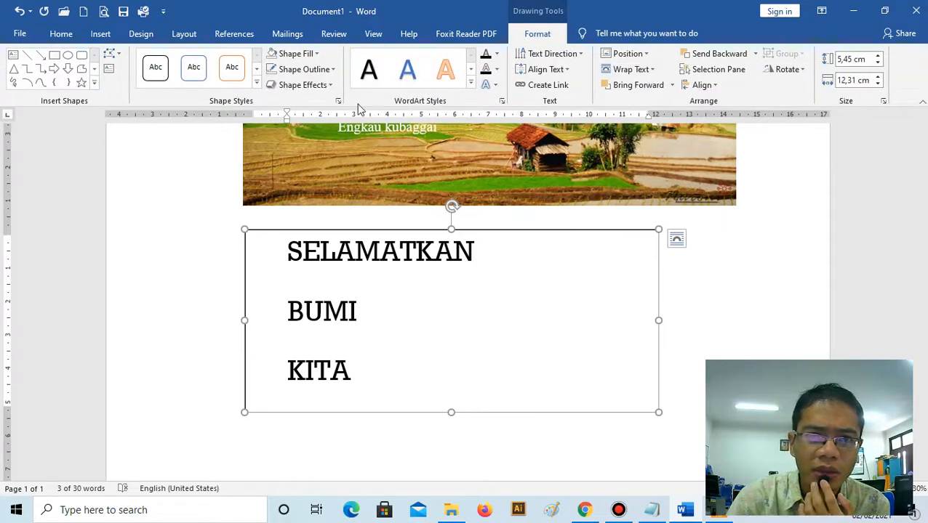
# - Give the "SELAMATKAN BUMI KITA" text box a 4½ pt outline and a gold theme-color fill
pyautogui.click(326, 71)
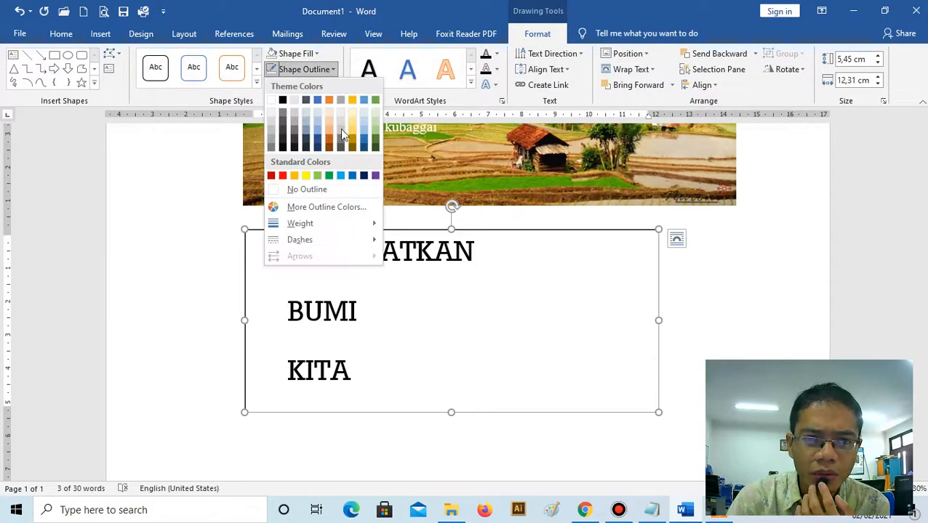
pyautogui.moveTo(368, 227)
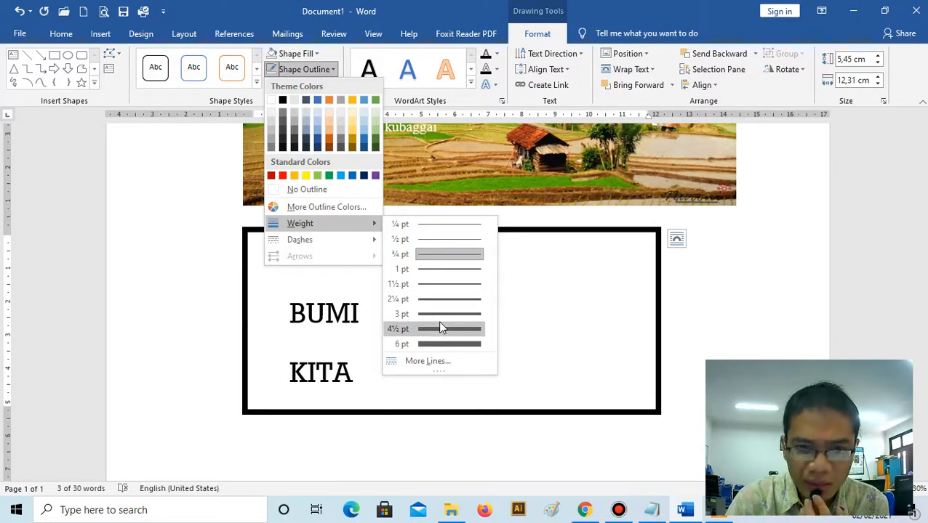
pyautogui.click(439, 325)
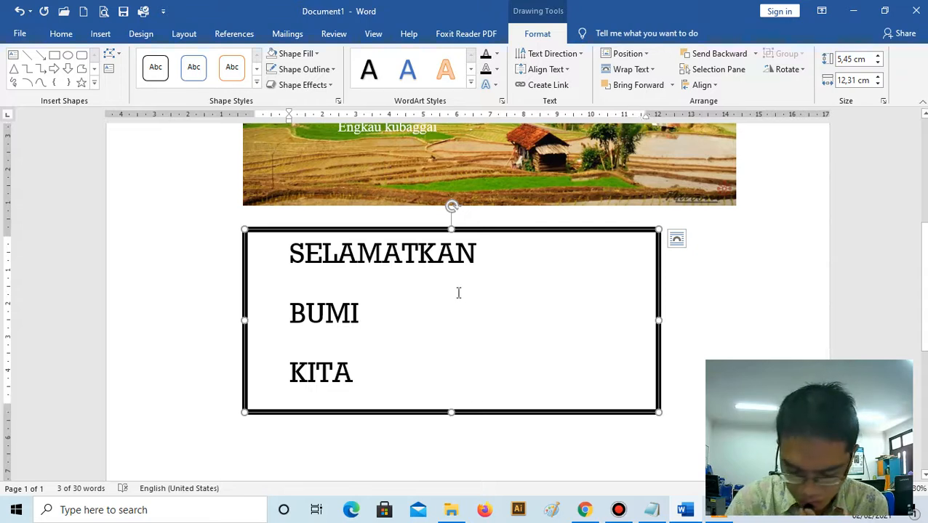
pyautogui.click(316, 54)
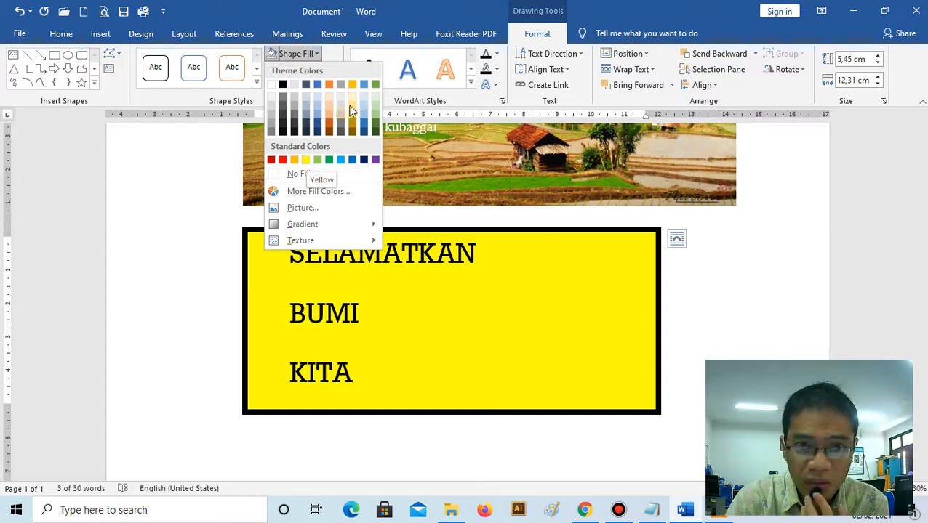
pyautogui.click(351, 86)
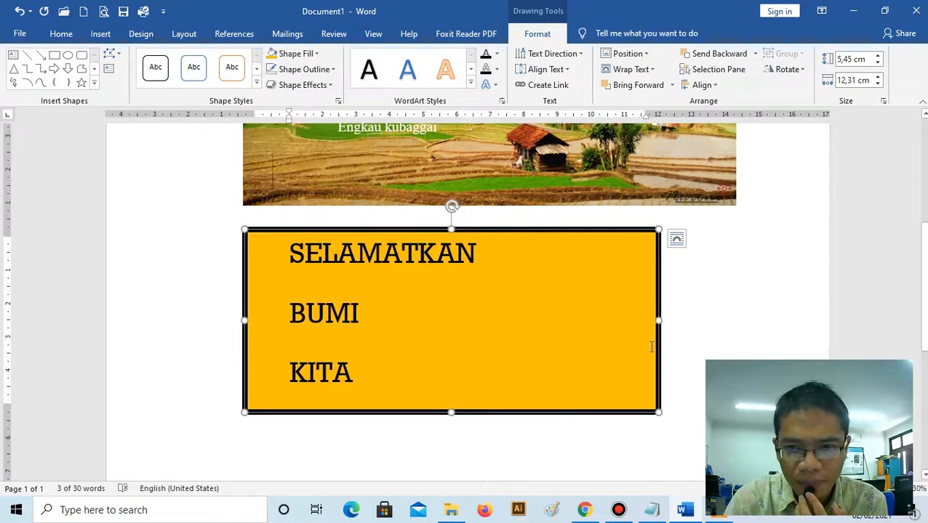
# - Widen the yellow-orange text box to about 13.62 cm by extending its right edge, and deselect it
pyautogui.moveTo(659, 321); pyautogui.dragTo(702, 320)
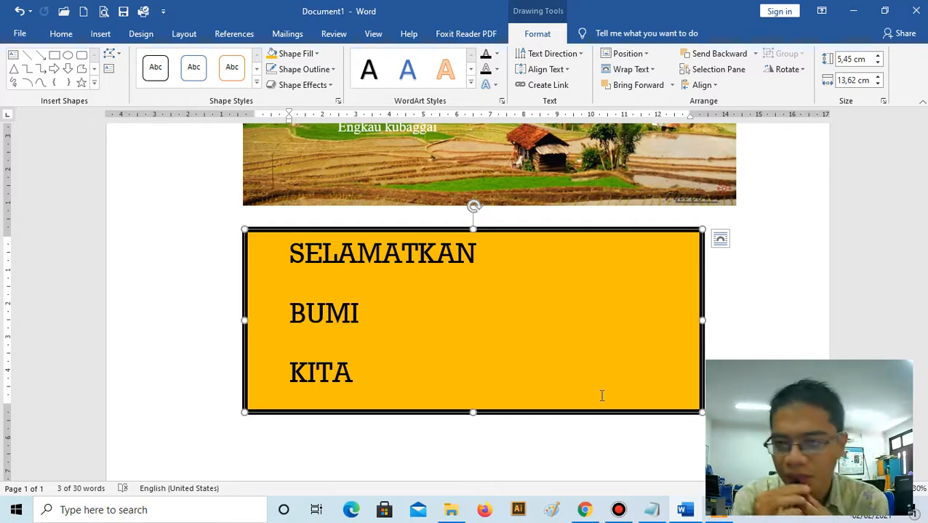
pyautogui.click(518, 451)
pyautogui.scroll(-3, 491, 353)
pyautogui.scroll(-5, 490, 352)
pyautogui.scroll(3, 492, 295)
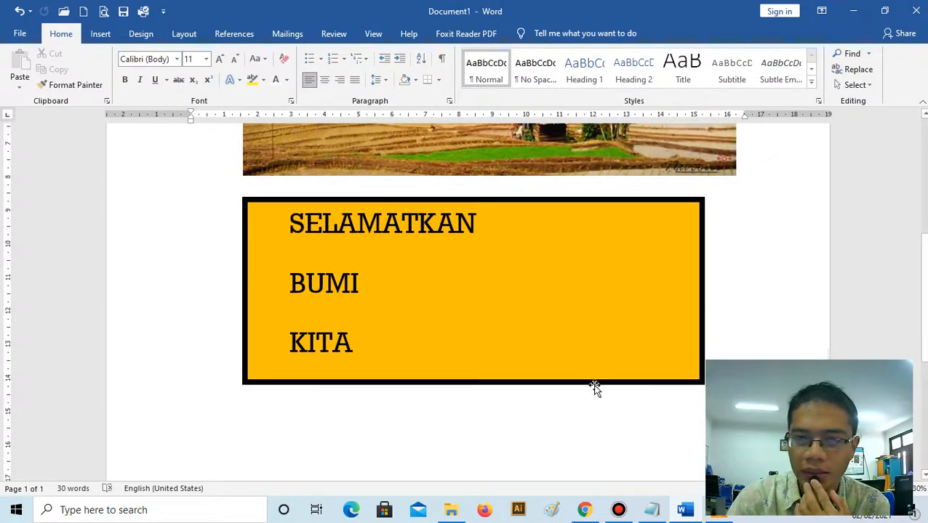
# - Switch to Chrome and run a Google image search for "GAMBAR HUTAn" in a new tab
pyautogui.click(584, 510)
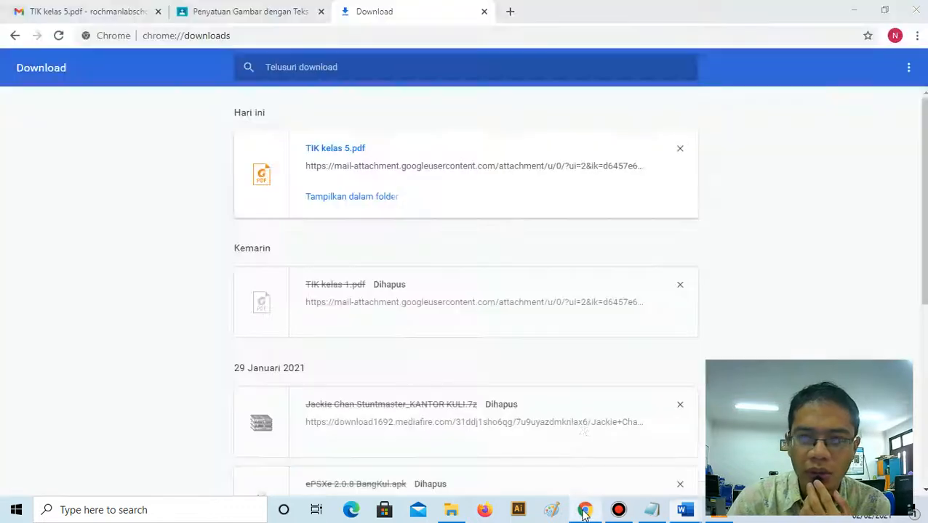
pyautogui.click(511, 15)
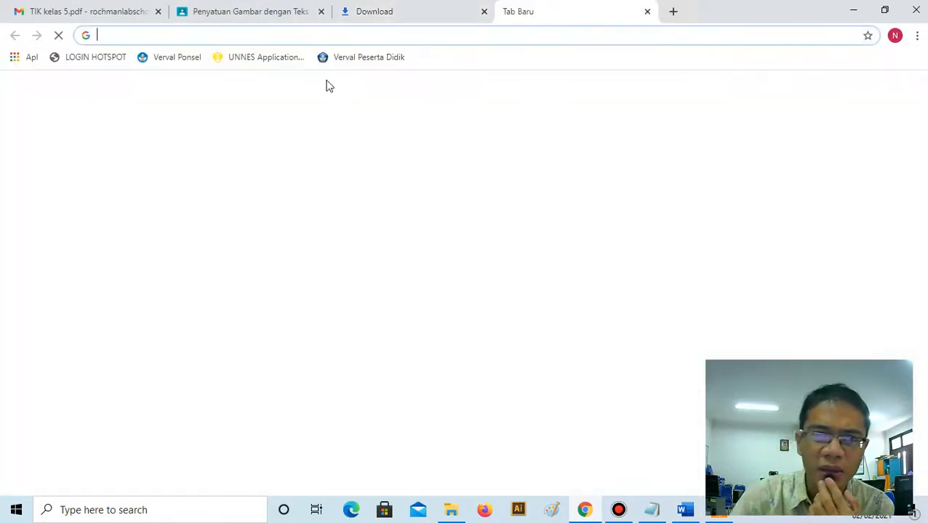
pyautogui.write('GAMBA')
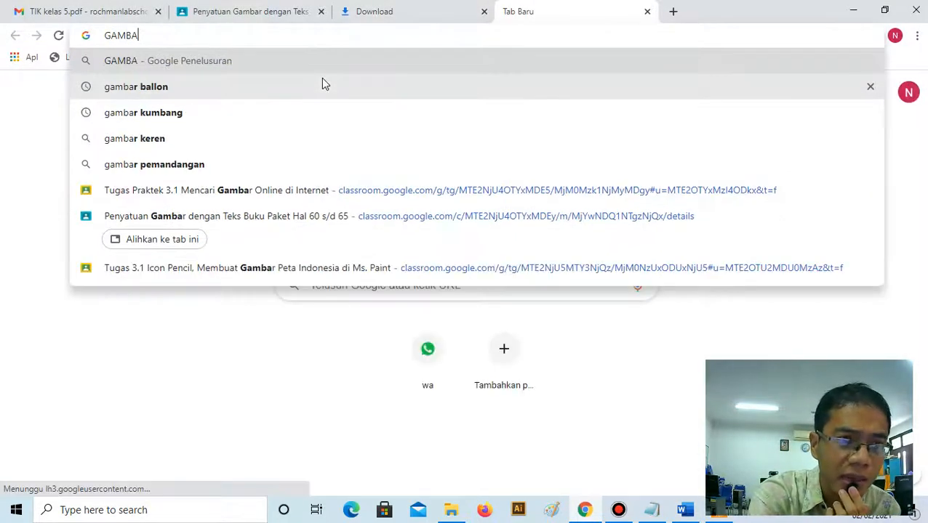
pyautogui.write('R HUTA')
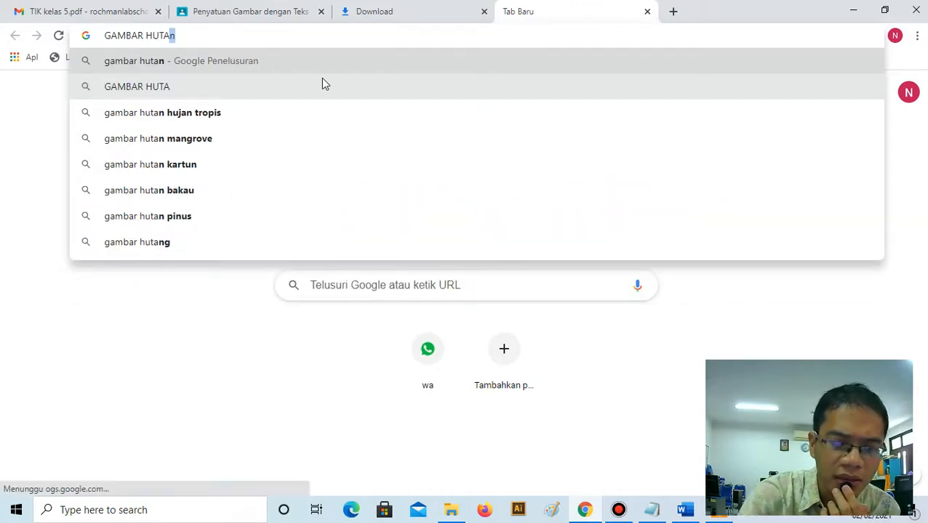
pyautogui.write('n')
pyautogui.press('Return')
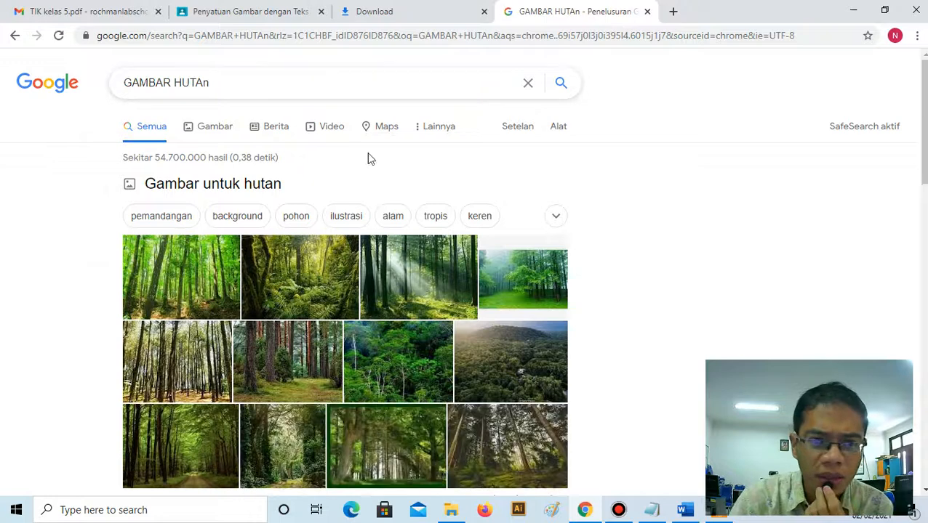
pyautogui.click(218, 130)
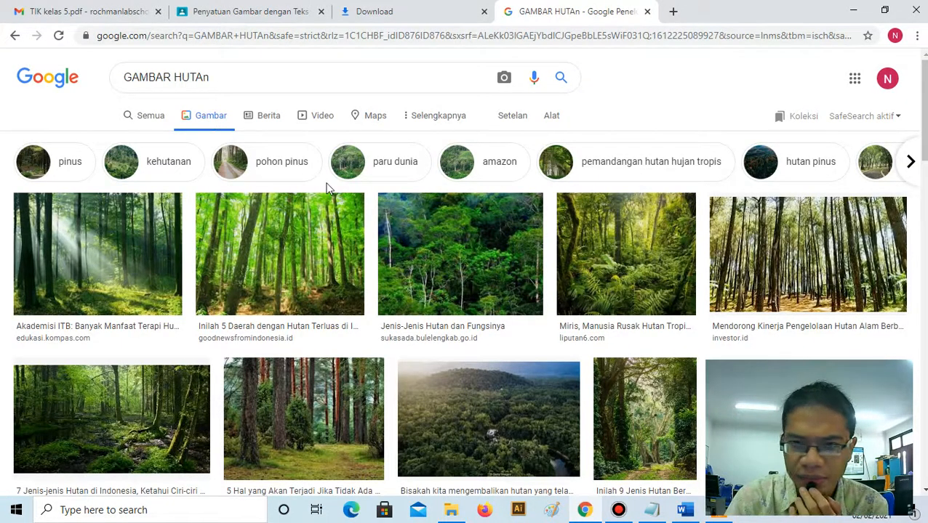
# - Open the merdeka.com forest picture from the image results, and display the image file on its own in a new tab
pyautogui.scroll(-1, 363, 186)
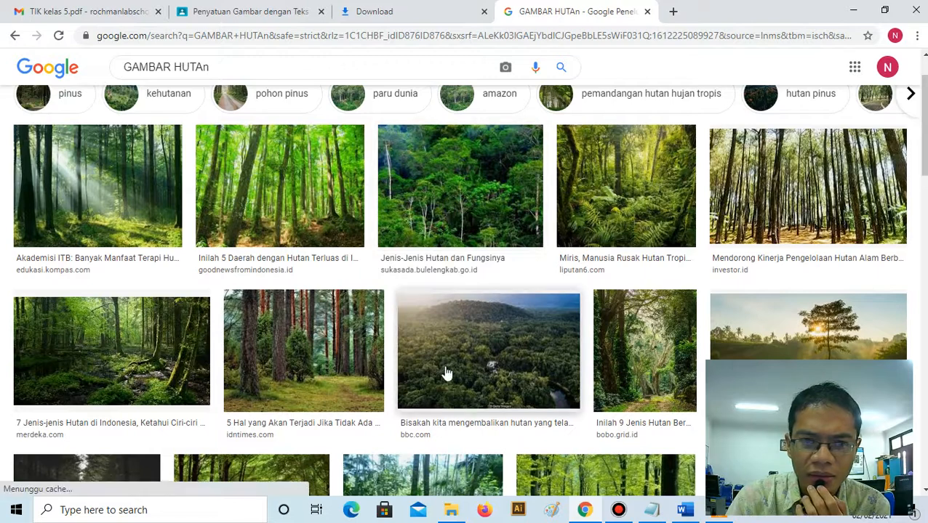
pyautogui.rightClick(85, 353)
pyautogui.click(150, 149)
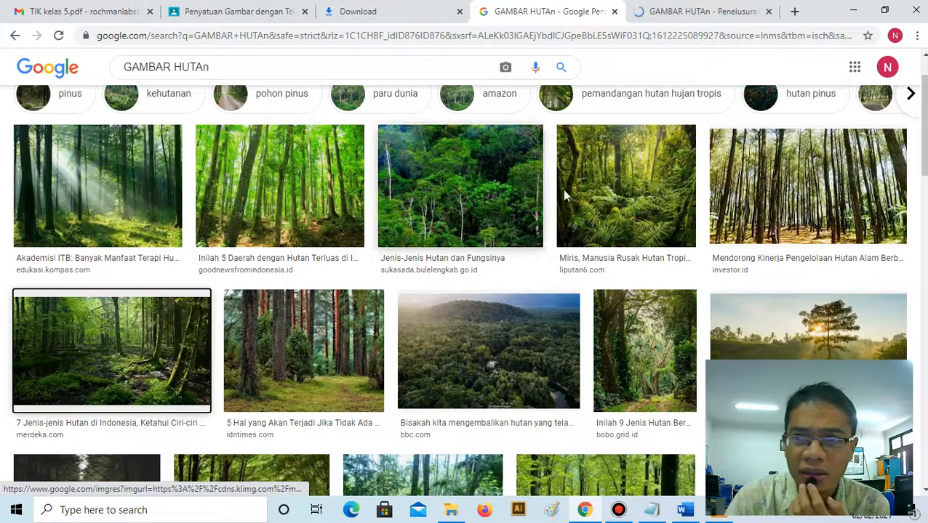
pyautogui.click(669, 6)
pyautogui.rightClick(381, 148)
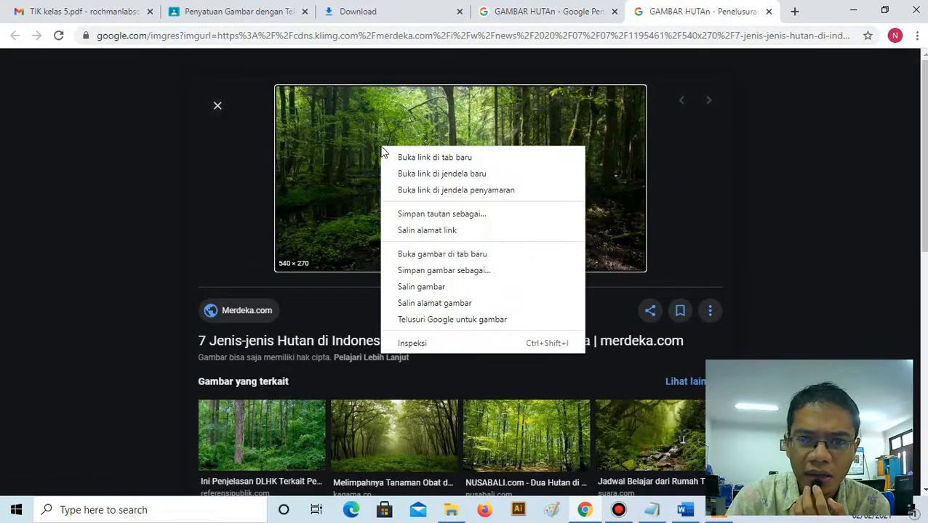
pyautogui.click(468, 254)
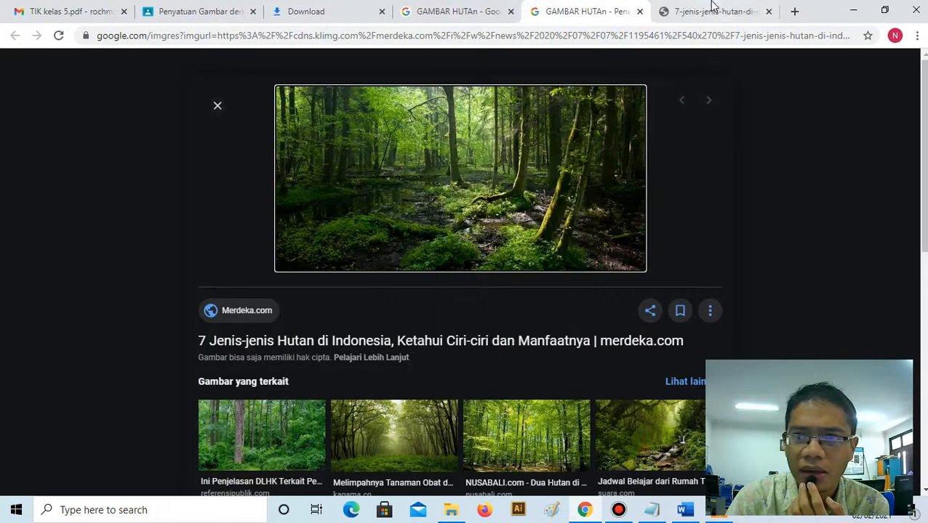
pyautogui.click(712, 9)
# - Save the forest image as "hutan" in JPEG format in the Pictures folder
pyautogui.rightClick(396, 217)
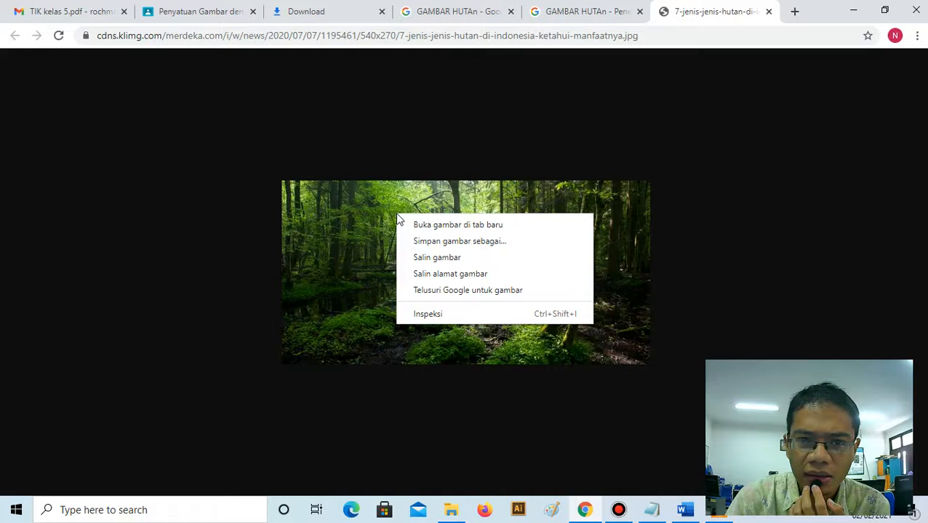
pyautogui.click(464, 246)
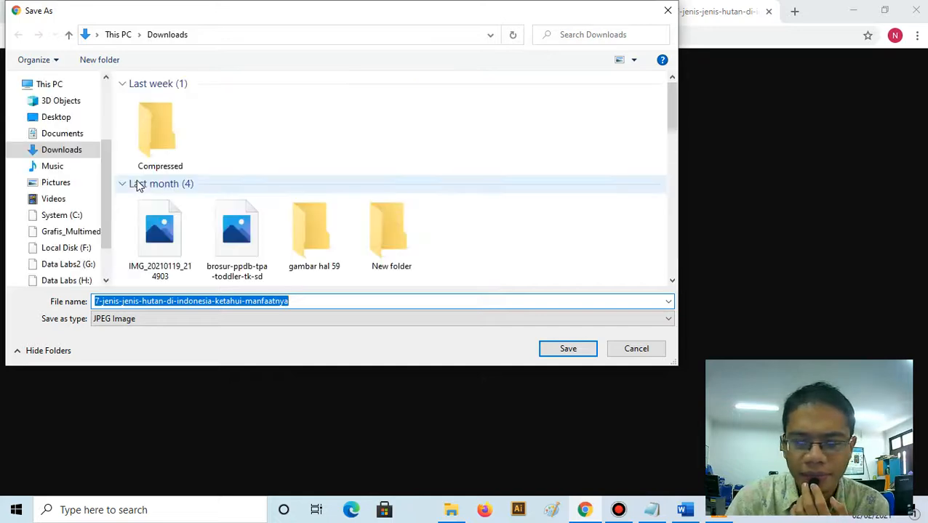
pyautogui.click(67, 185)
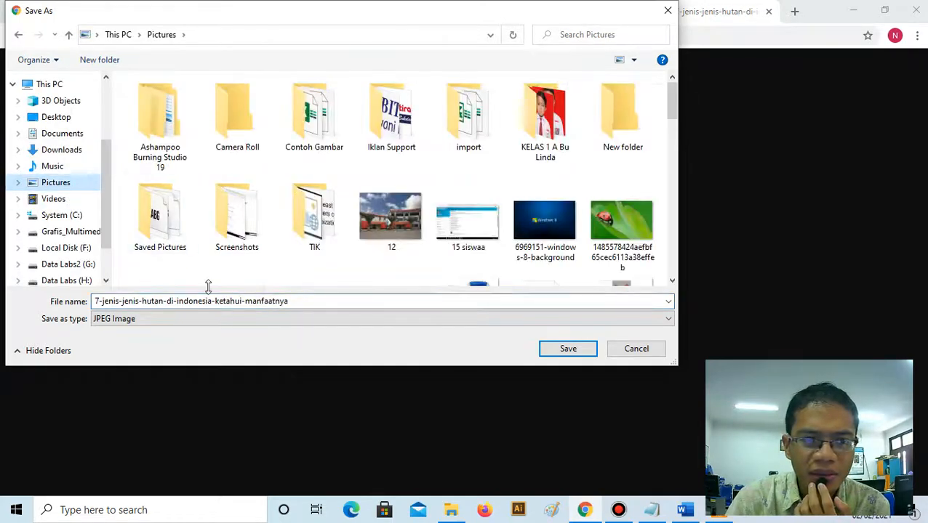
pyautogui.click(325, 304)
pyautogui.hotkey('ctrl', 'a')
pyautogui.write('h')
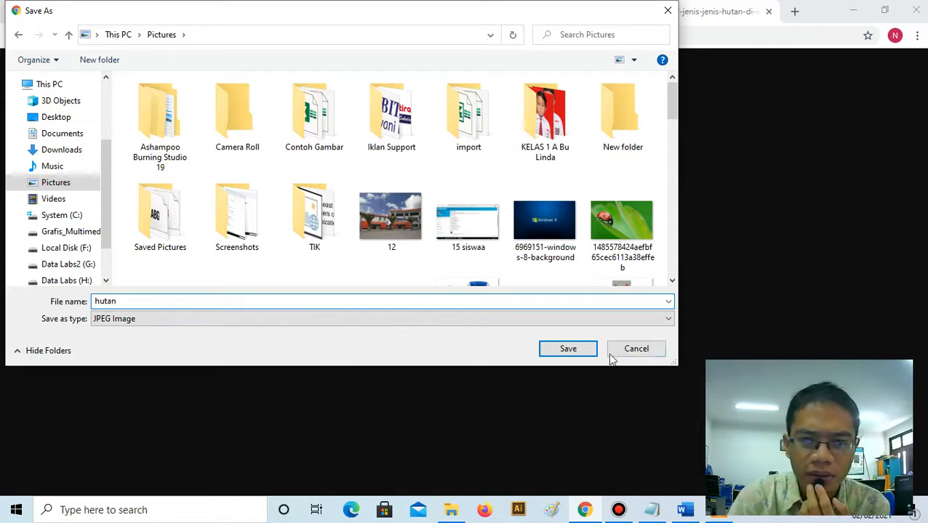
pyautogui.write('utan')
pyautogui.click(570, 350)
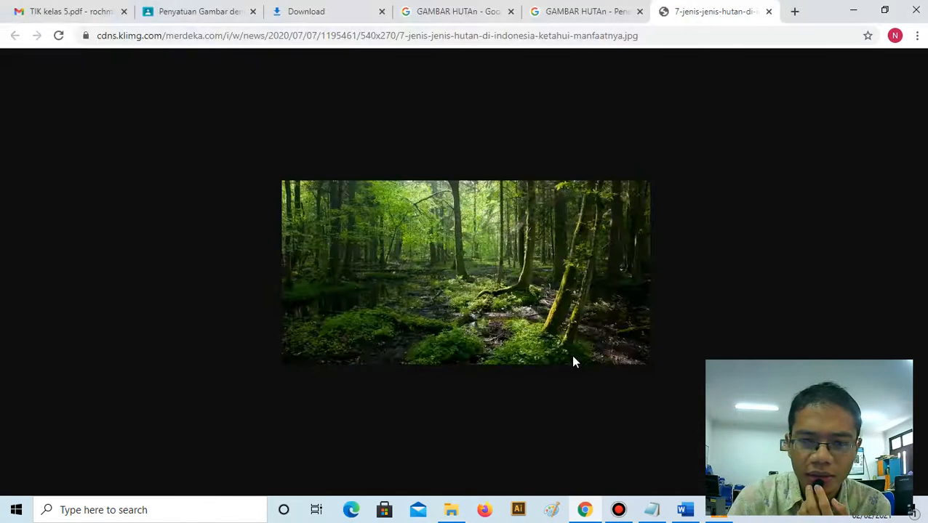
# - Switch to Word and insert the picture "hutan" from the Pictures folder into the document
pyautogui.click(684, 509)
pyautogui.click(101, 34)
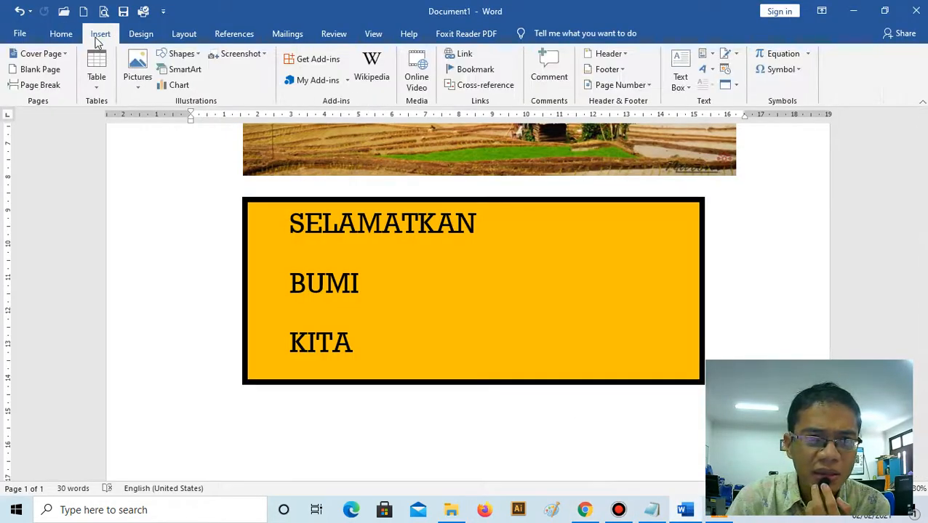
pyautogui.click(137, 73)
pyautogui.click(162, 121)
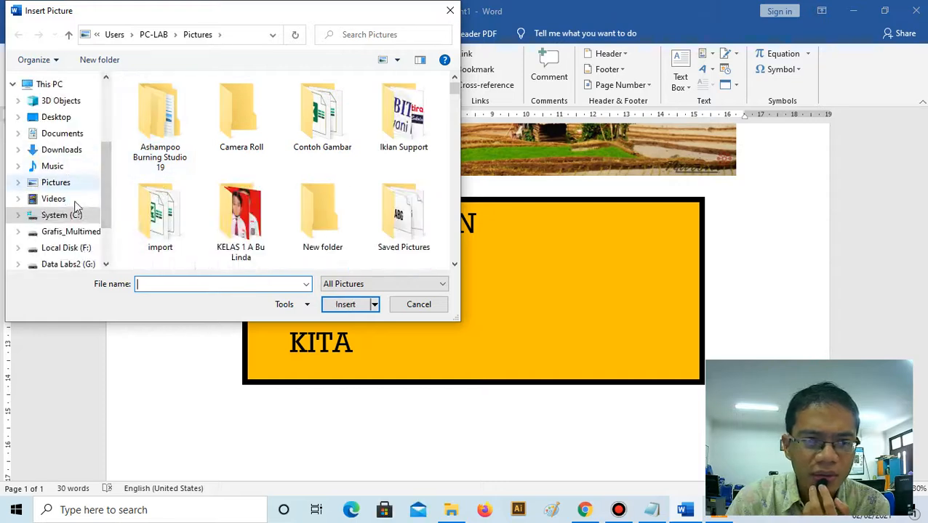
pyautogui.click(63, 183)
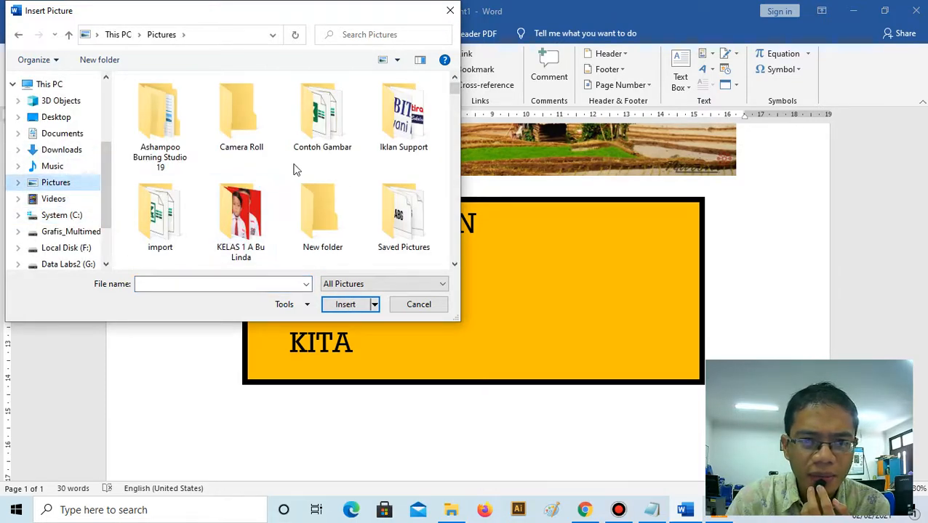
pyautogui.scroll(-2, 294, 169)
pyautogui.scroll(-5, 294, 168)
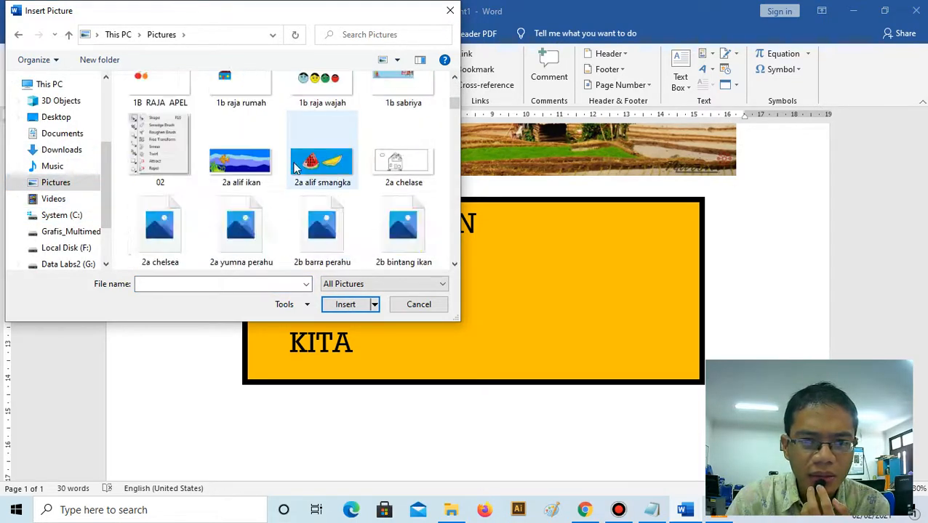
pyautogui.scroll(-3, 295, 169)
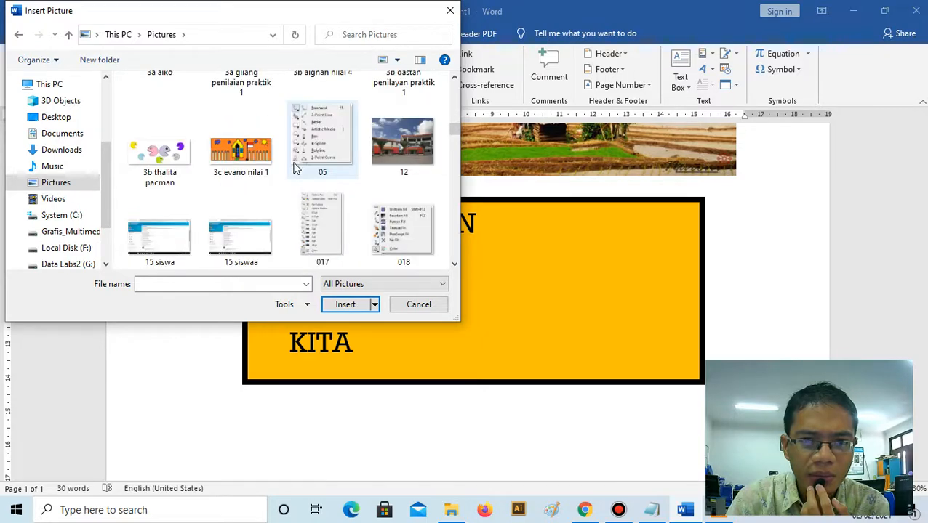
pyautogui.scroll(-3, 295, 168)
pyautogui.scroll(-7, 295, 169)
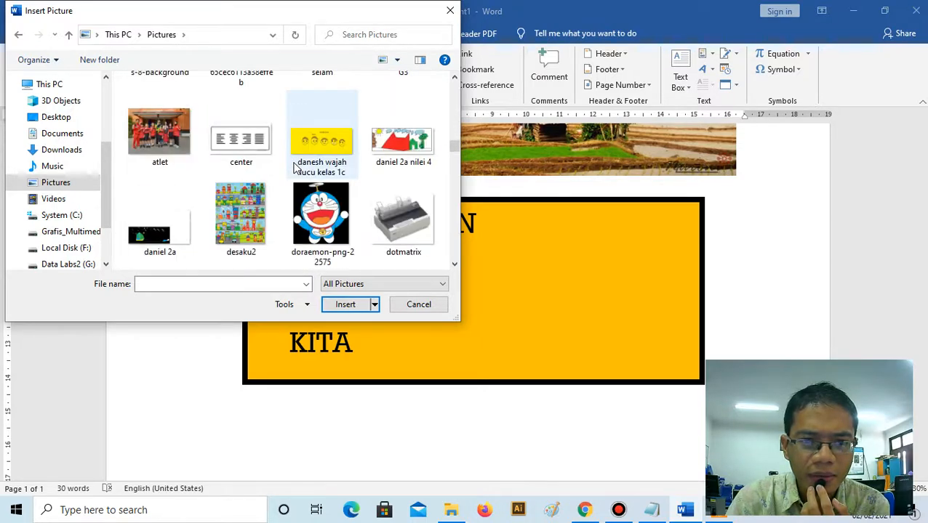
pyautogui.scroll(-10, 294, 169)
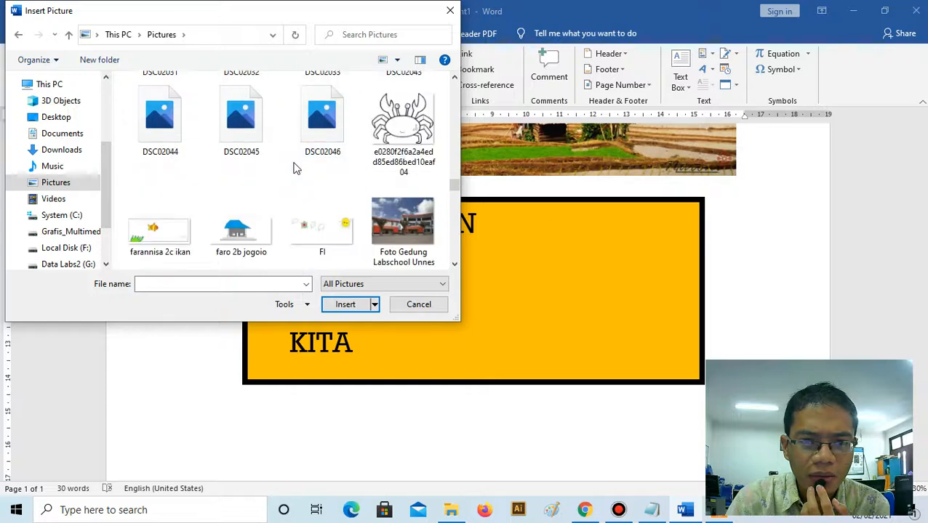
pyautogui.scroll(1, 295, 169)
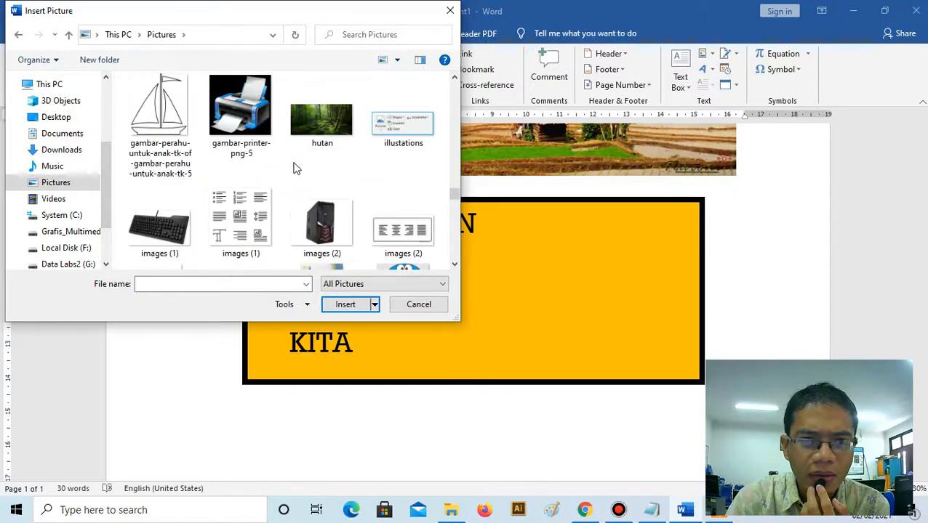
pyautogui.click(315, 140)
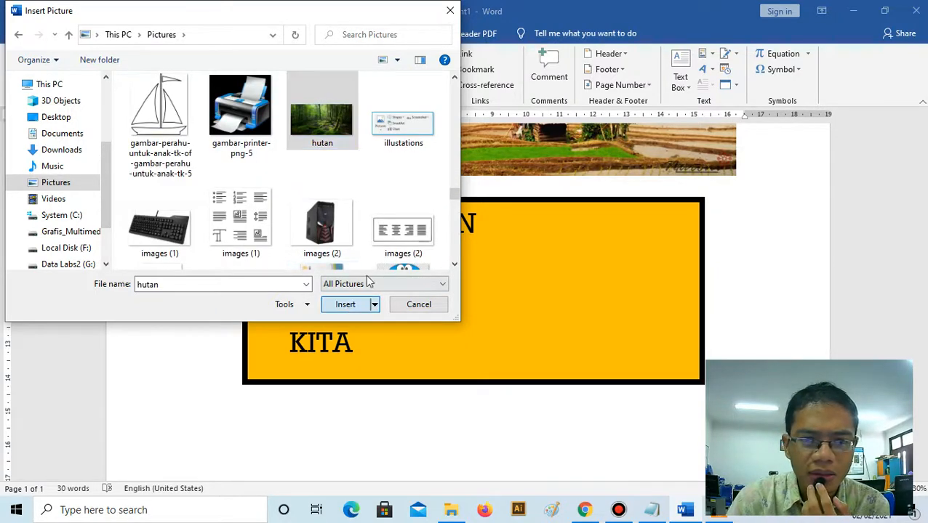
pyautogui.click(345, 304)
# - Enlarge the forest picture proportionally to about 7.8 cm wide and 3.9 cm high
pyautogui.scroll(-3, 393, 240)
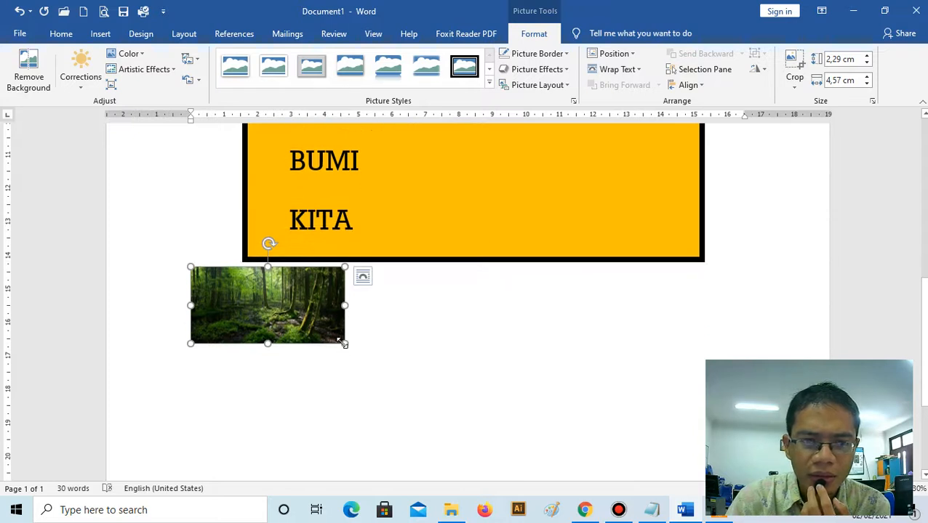
pyautogui.moveTo(344, 343); pyautogui.dragTo(453, 398)
pyautogui.moveTo(311, 325); pyautogui.dragTo(353, 327)
pyautogui.scroll(10, 421, 304)
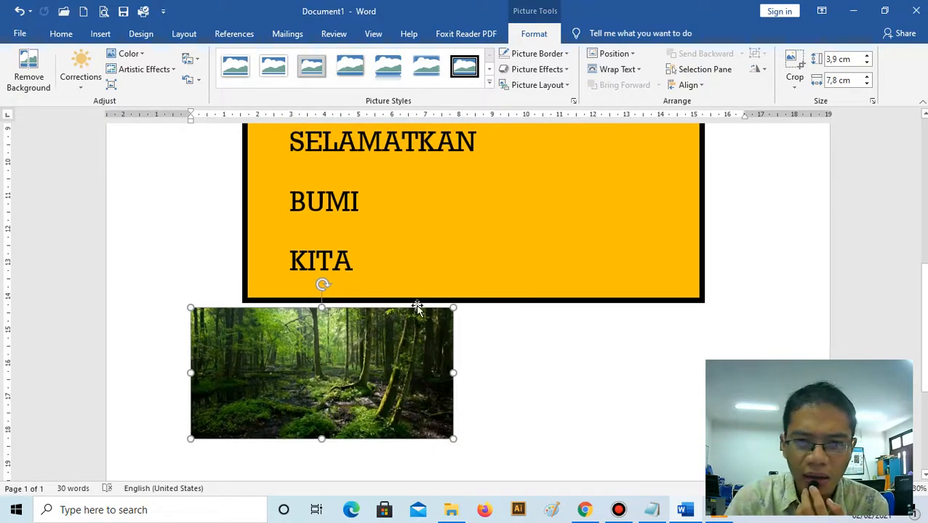
# - Set the forest picture's text wrapping to In Front of Text
pyautogui.scroll(-8, 493, 297)
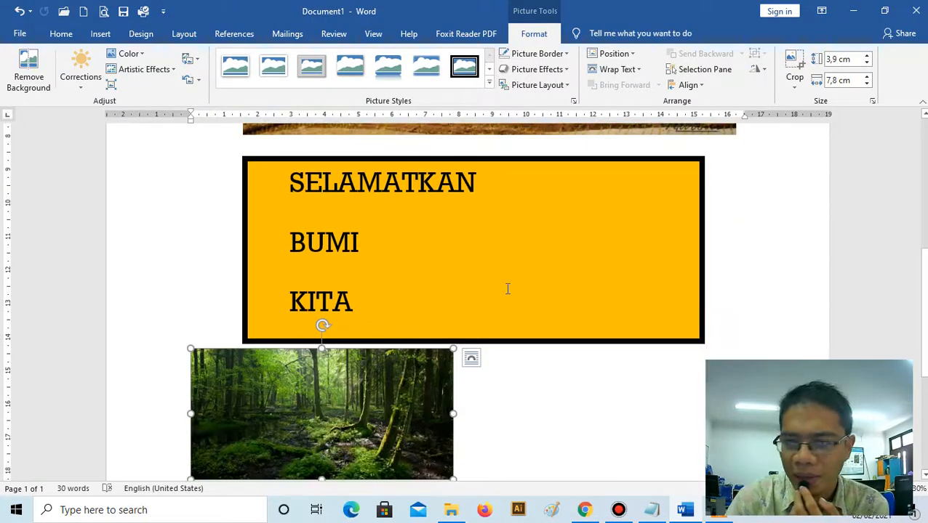
pyautogui.scroll(-2, 430, 306)
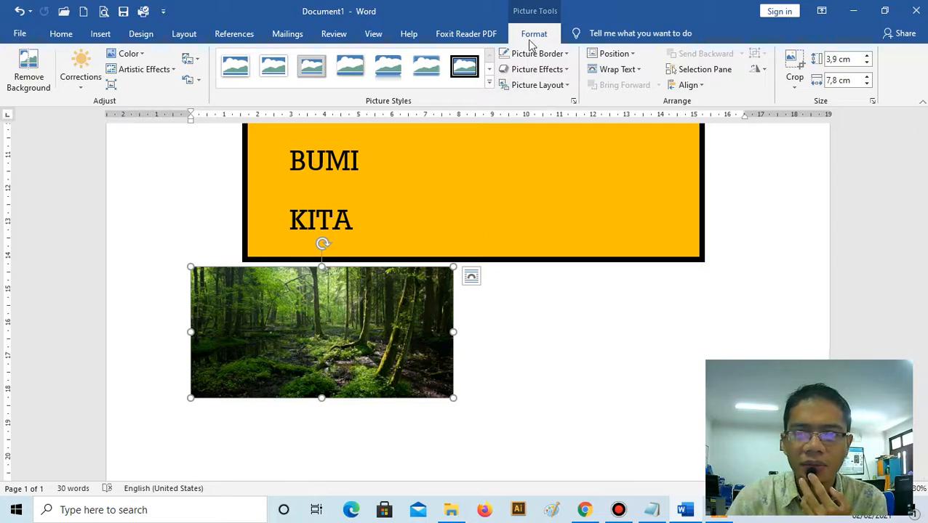
pyautogui.click(610, 70)
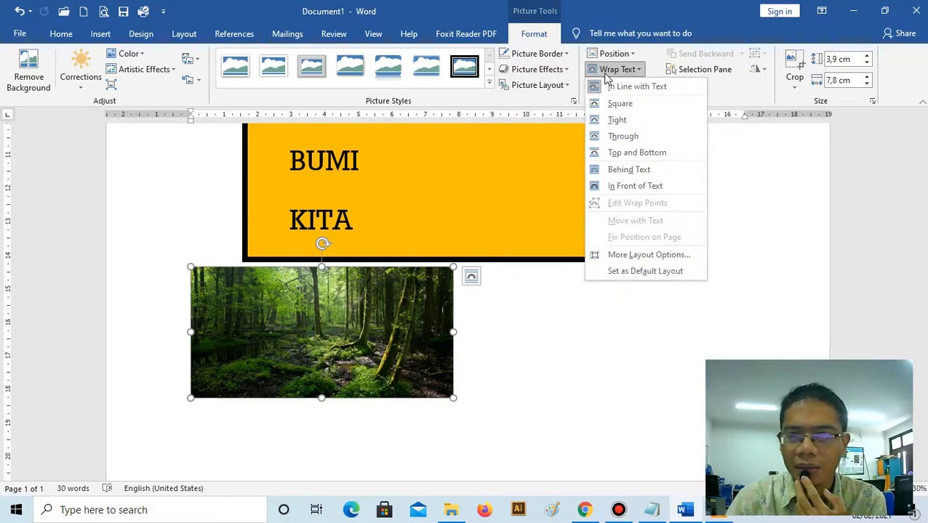
pyautogui.click(638, 187)
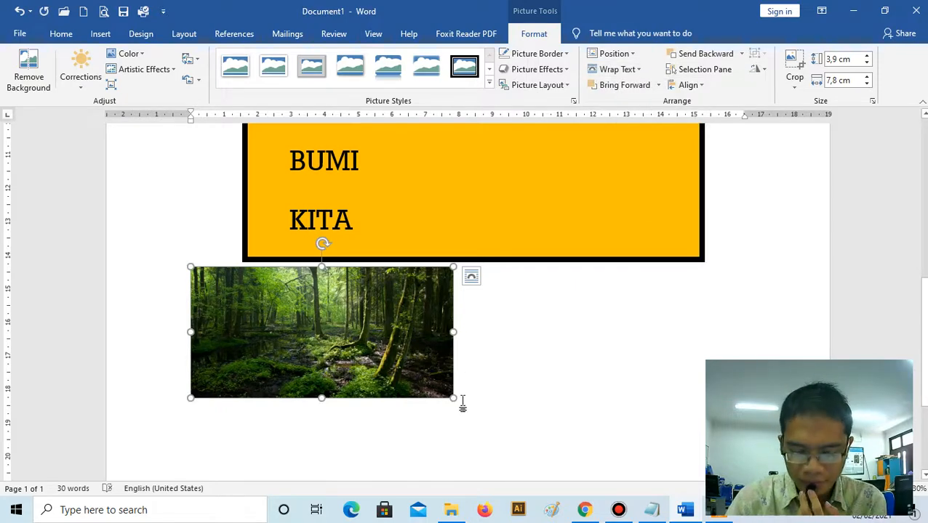